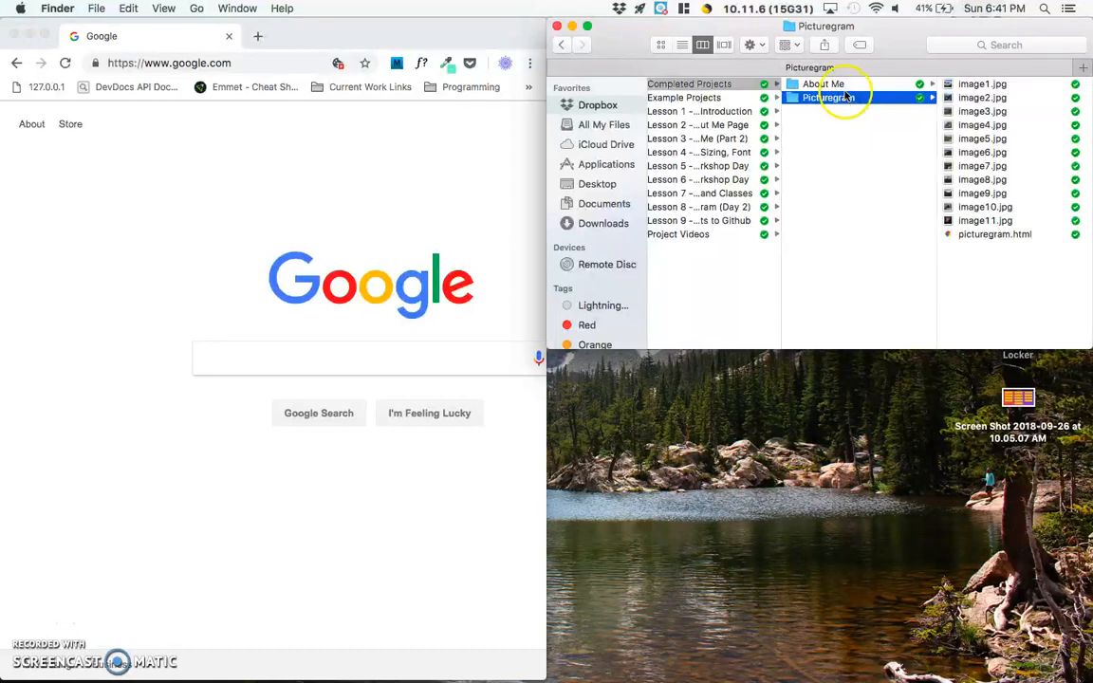
- Open picturegram.html from the Picturegram folder in the browser and examine its full local file address
{"action": "double_click", "coordinate": [972, 235]}
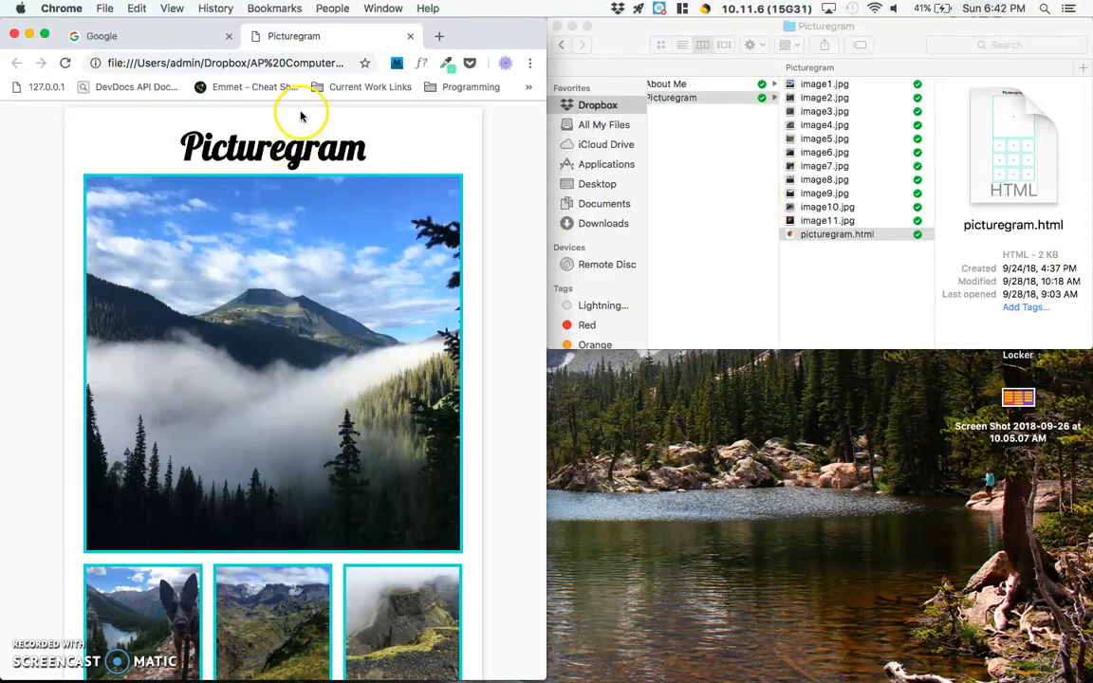
{"action": "left_click", "coordinate": [178, 61]}
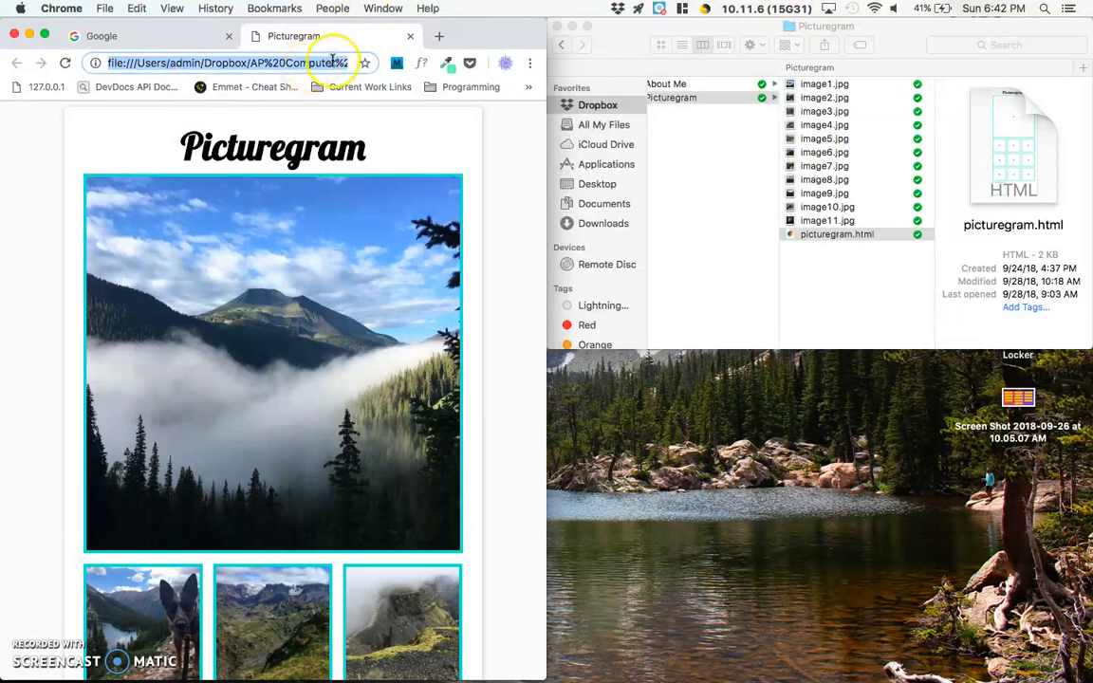
{"action": "left_click_drag", "start_coordinate": [546, 219], "coordinate": [1063, 201]}
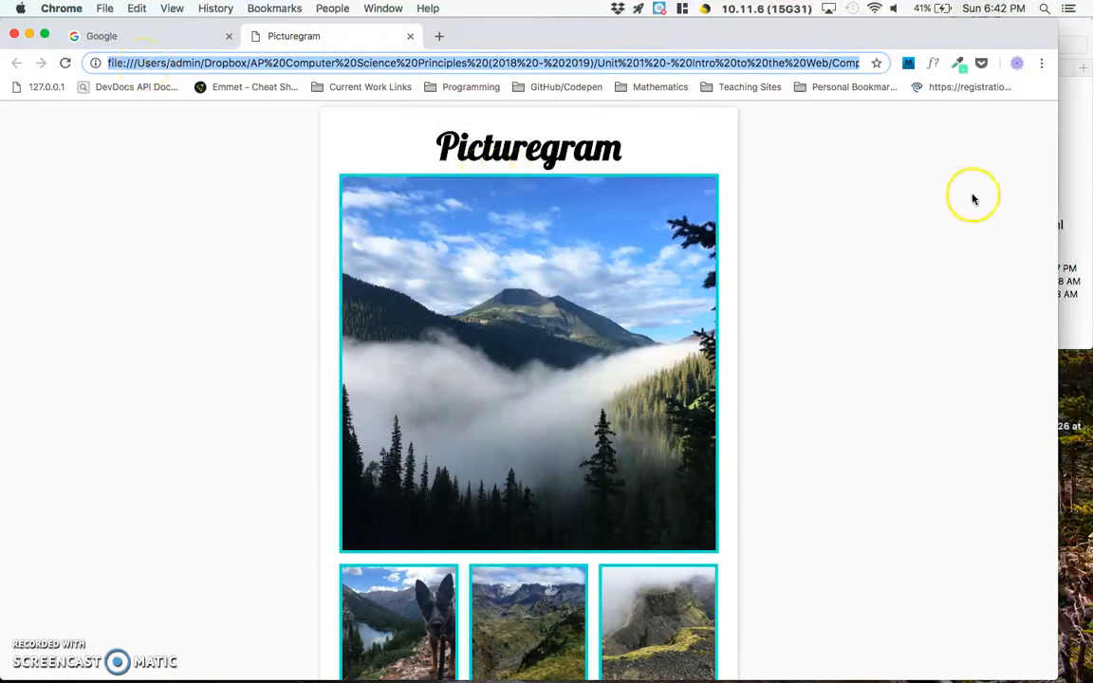
{"action": "left_click", "coordinate": [1078, 189]}
{"action": "left_click", "coordinate": [833, 238]}
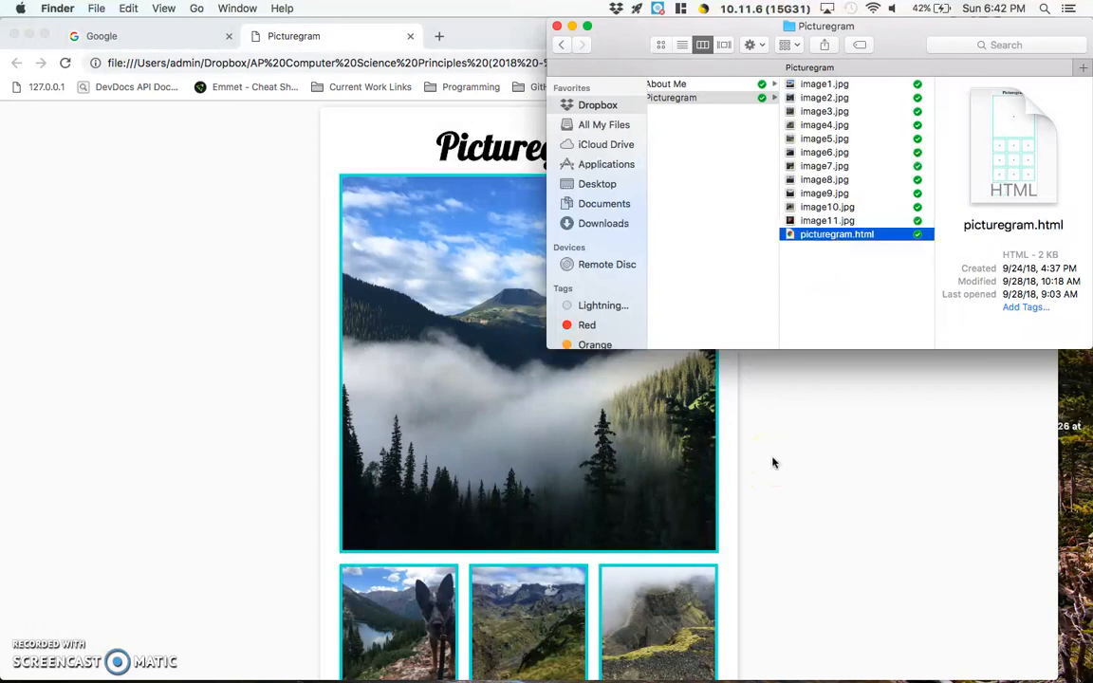
{"action": "left_click", "coordinate": [971, 469]}
{"action": "left_click_drag", "start_coordinate": [1059, 432], "coordinate": [544, 411]}
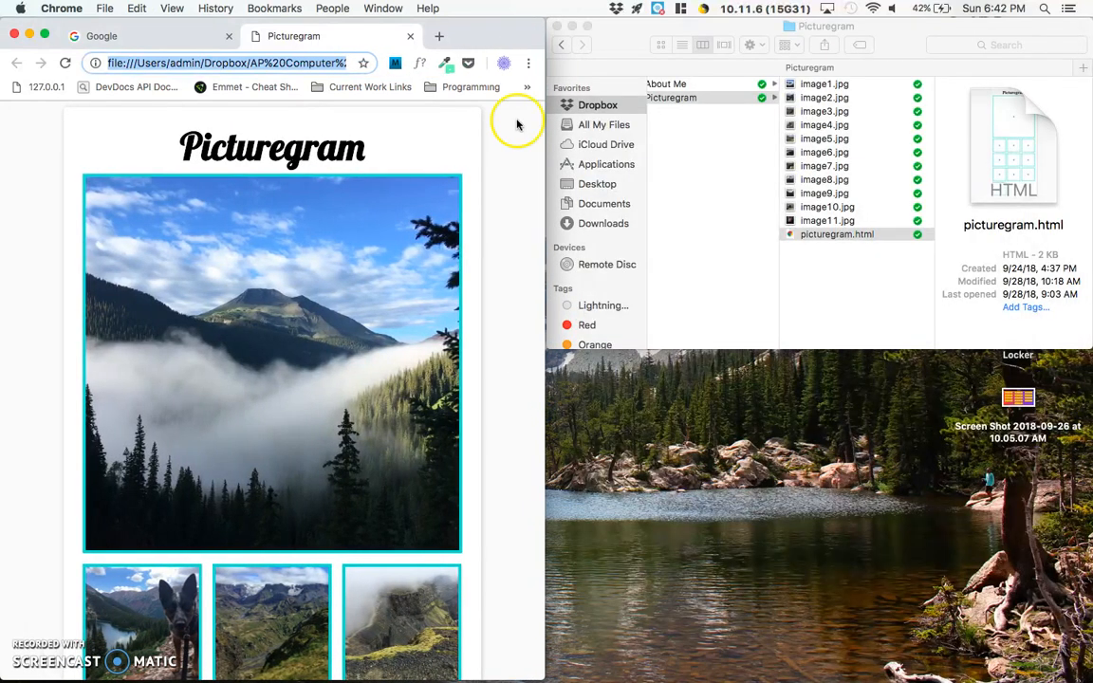
- Open github.com in a new browser tab
{"action": "left_click", "coordinate": [438, 38]}
{"action": "type", "text": "github.com"}
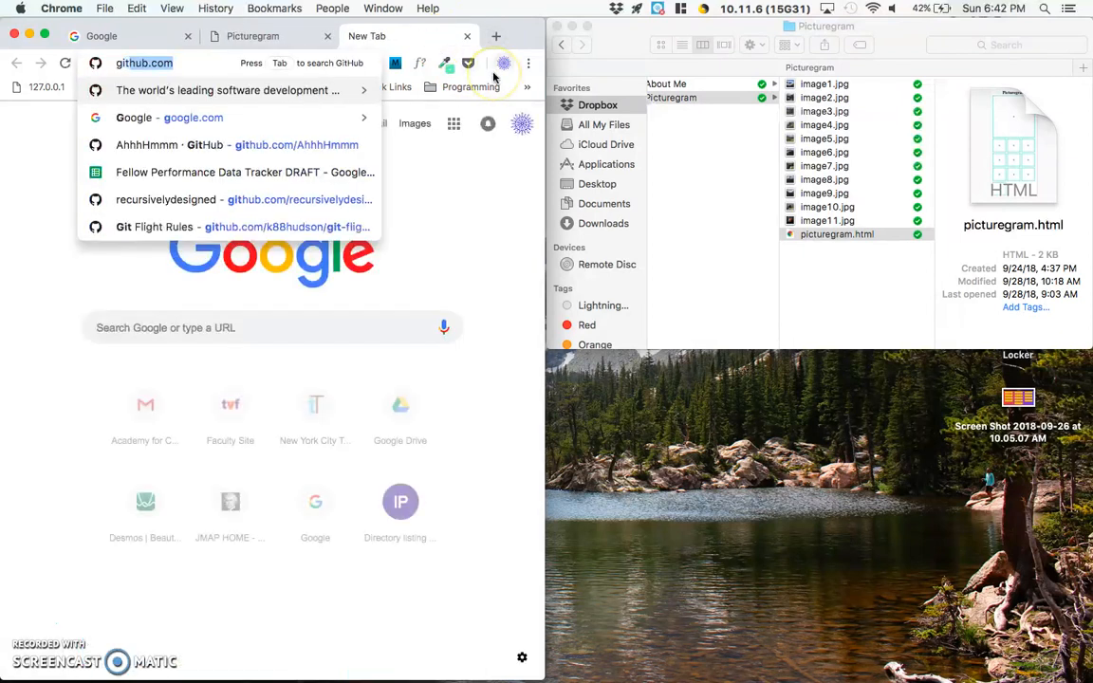
{"action": "key", "text": "Return"}
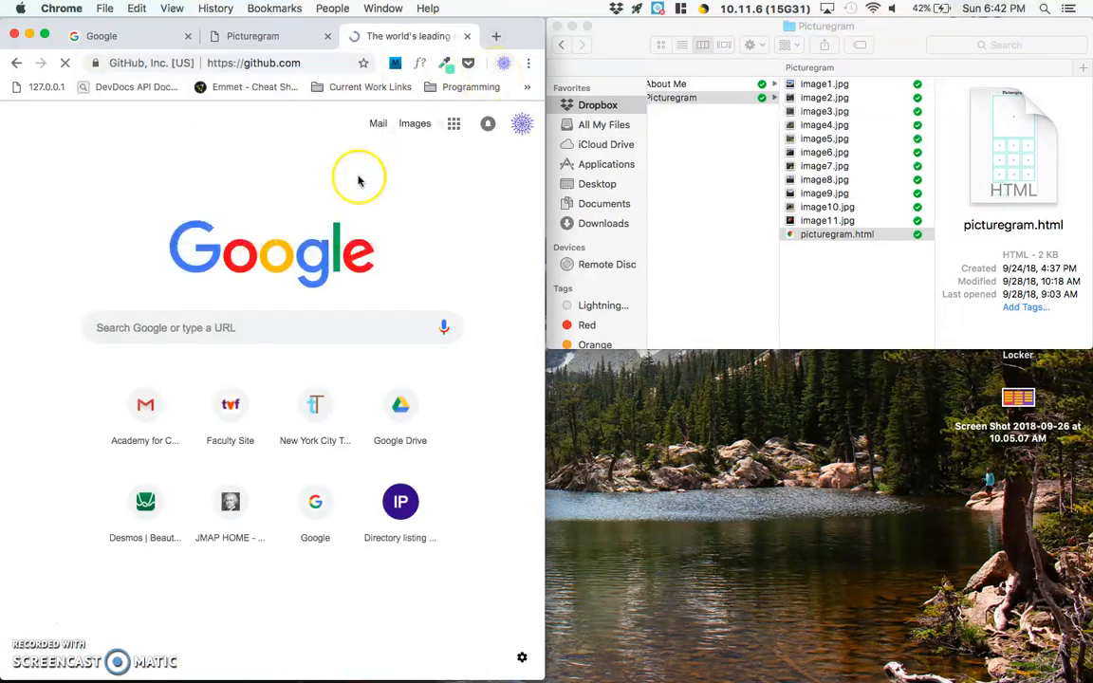
- Examine the GitHub home page's sign-in and sign-up options and the account registration form
{"action": "left_click", "coordinate": [507, 127]}
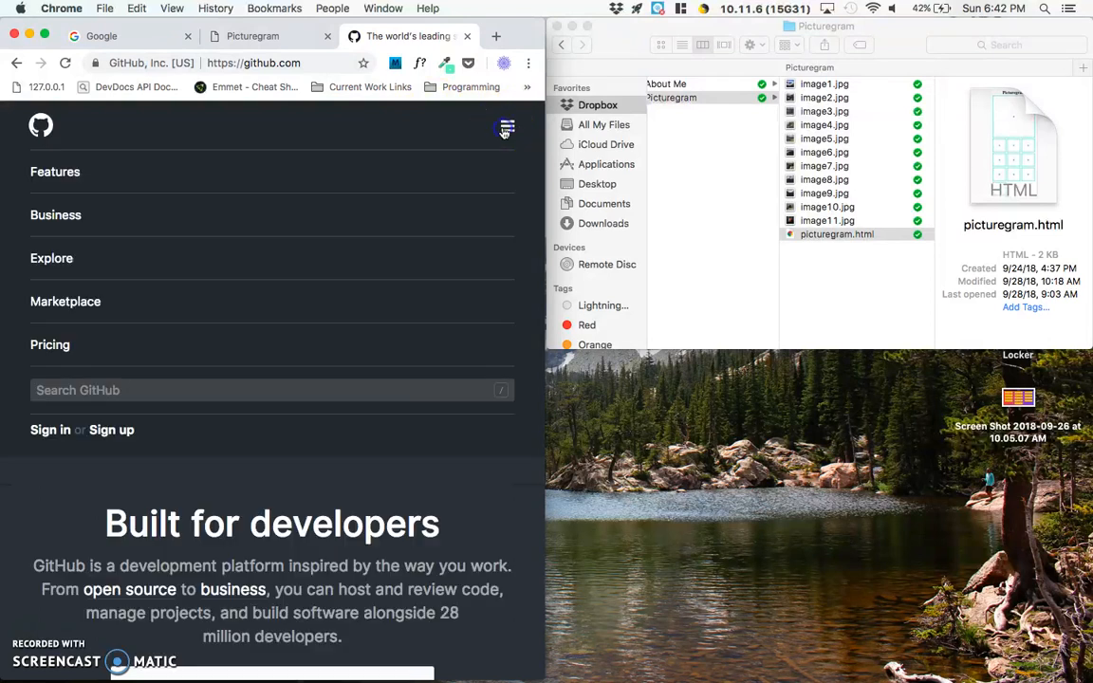
{"action": "left_click", "coordinate": [506, 128]}
{"action": "scroll", "coordinate": [342, 322], "scroll_direction": "down", "scroll_amount": 3}
{"action": "scroll", "coordinate": [342, 323], "scroll_direction": "up", "scroll_amount": 4}
{"action": "scroll", "coordinate": [266, 537], "scroll_direction": "down", "scroll_amount": 3}
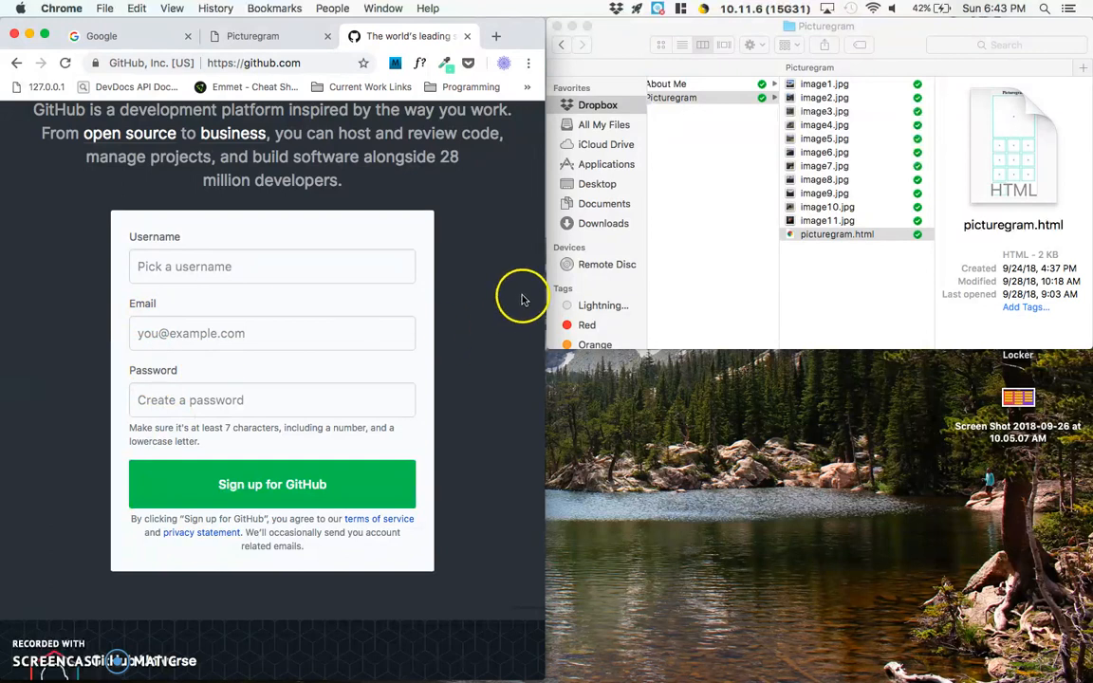
{"action": "scroll", "coordinate": [520, 303], "scroll_direction": "up", "scroll_amount": 3}
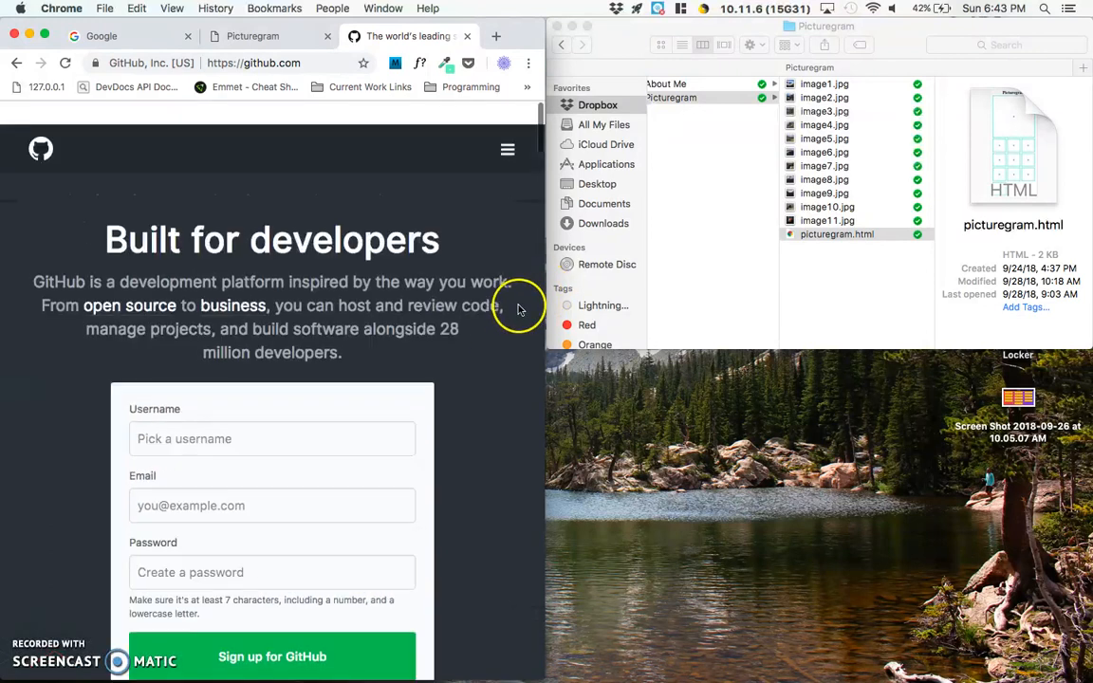
- Sign in to GitHub with the account username and the account password
{"action": "left_click", "coordinate": [508, 132]}
{"action": "left_click", "coordinate": [40, 436]}
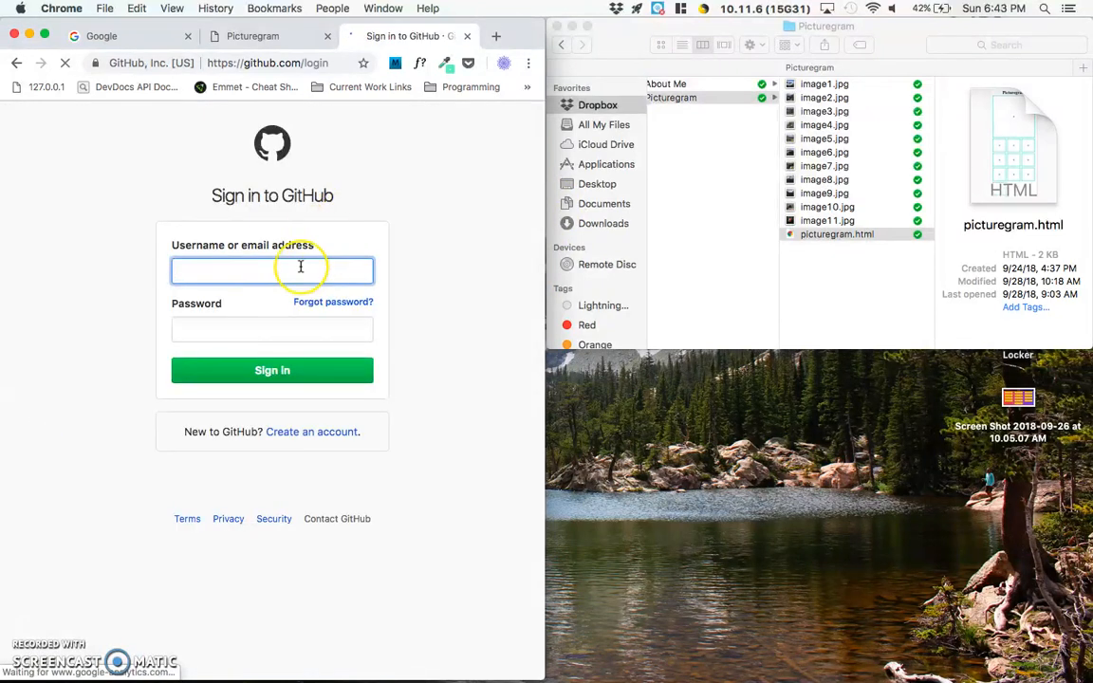
{"action": "left_click", "coordinate": [300, 268]}
{"action": "type", "text": "recursi"}
{"action": "key", "text": "Down"}
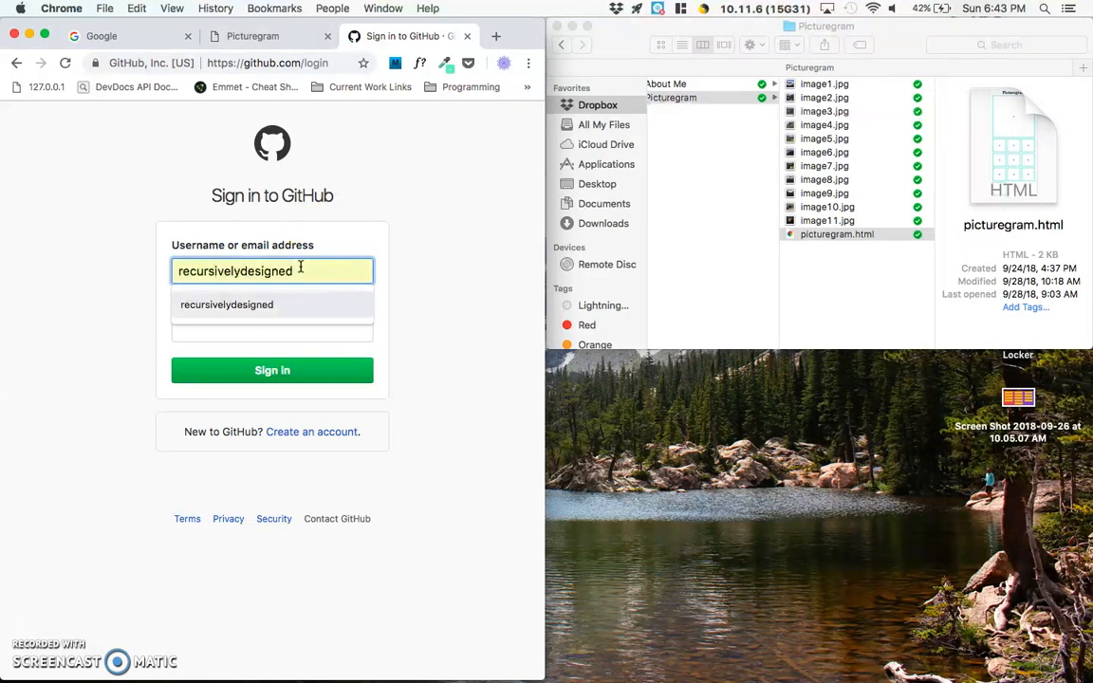
{"action": "left_click", "coordinate": [433, 305]}
{"action": "left_click", "coordinate": [256, 270]}
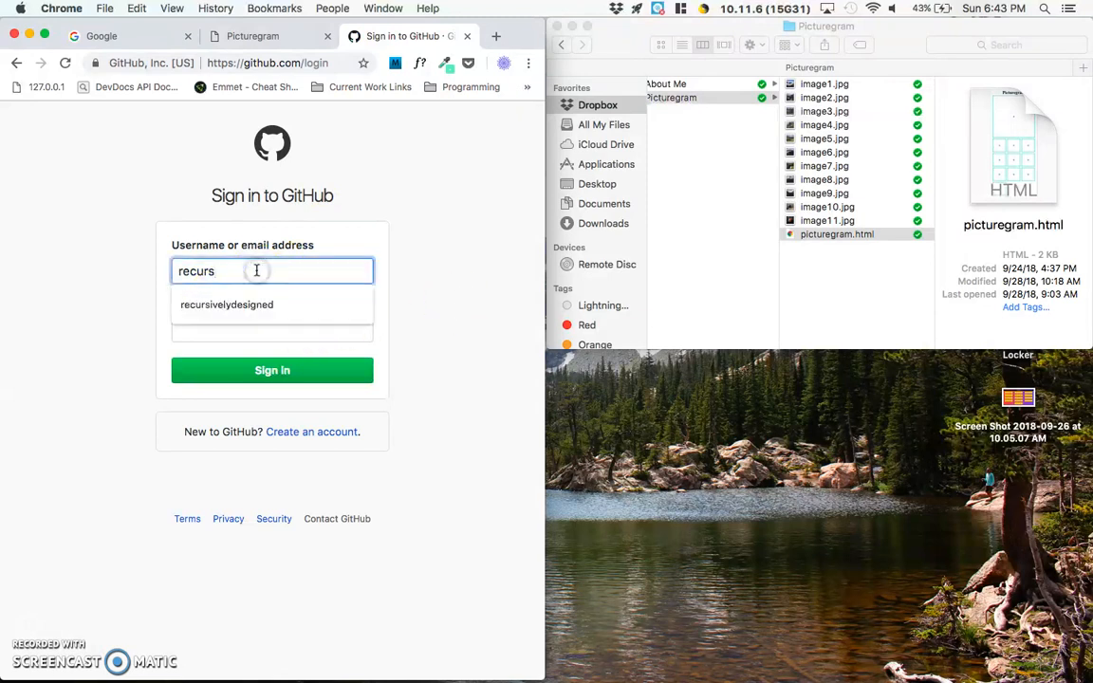
{"action": "left_click", "coordinate": [238, 305]}
{"action": "left_click", "coordinate": [252, 331]}
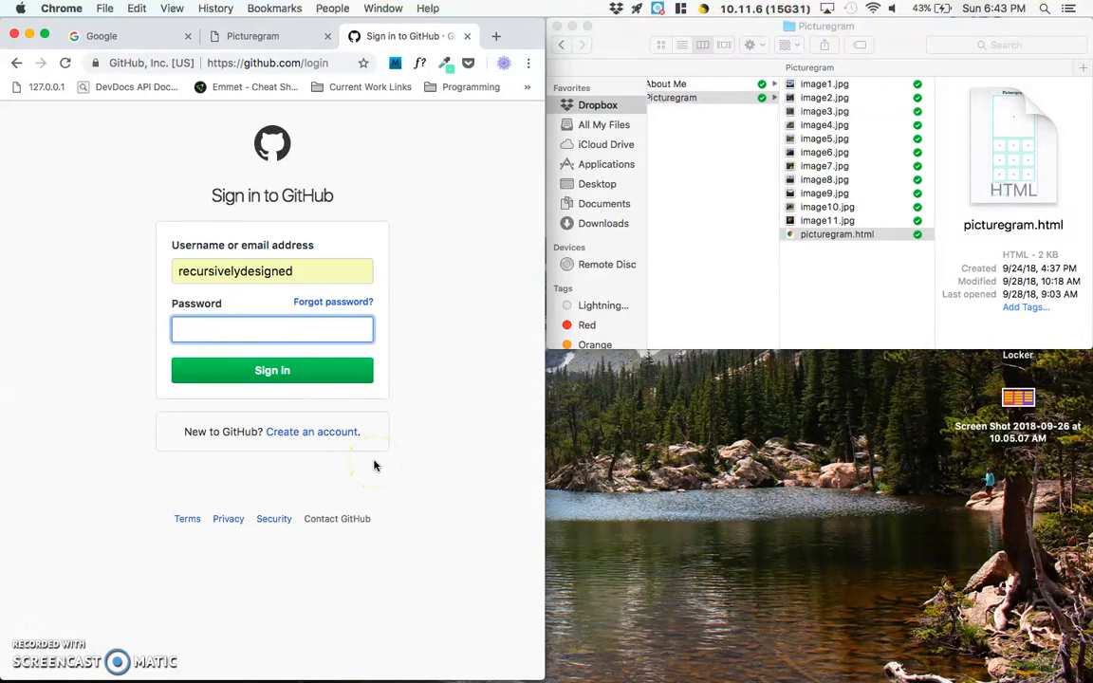
{"action": "type", "text": "••••••••••"}
{"action": "key", "text": "Return"}
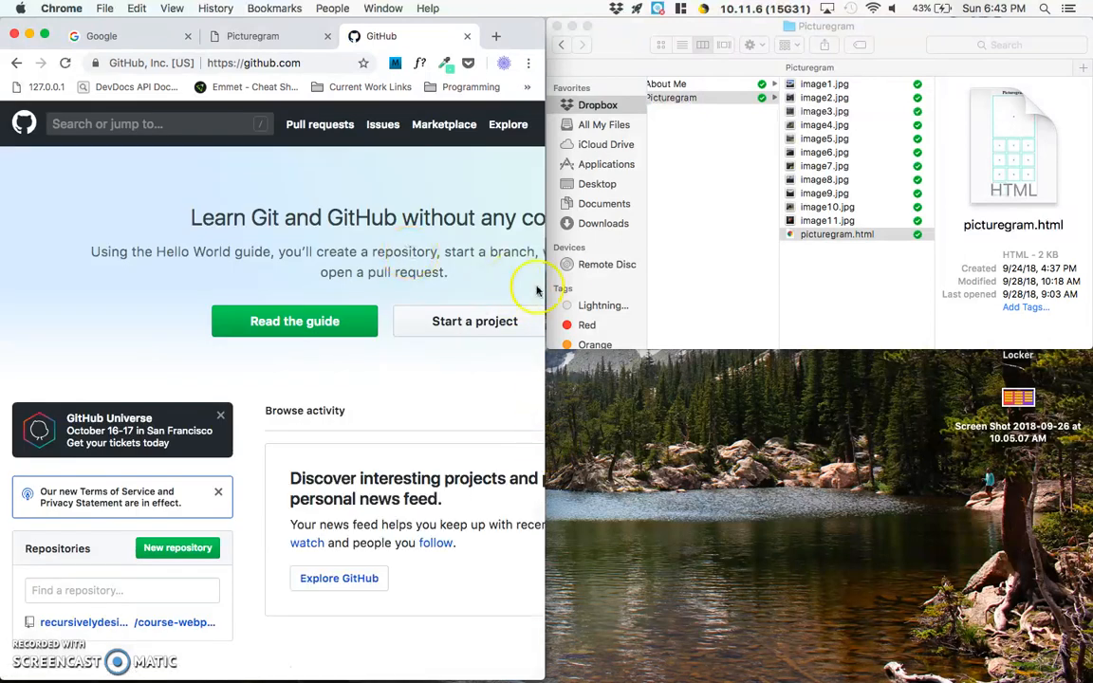
- Widen the browser window and start creating a new GitHub repository
{"action": "left_click_drag", "start_coordinate": [545, 288], "coordinate": [942, 313]}
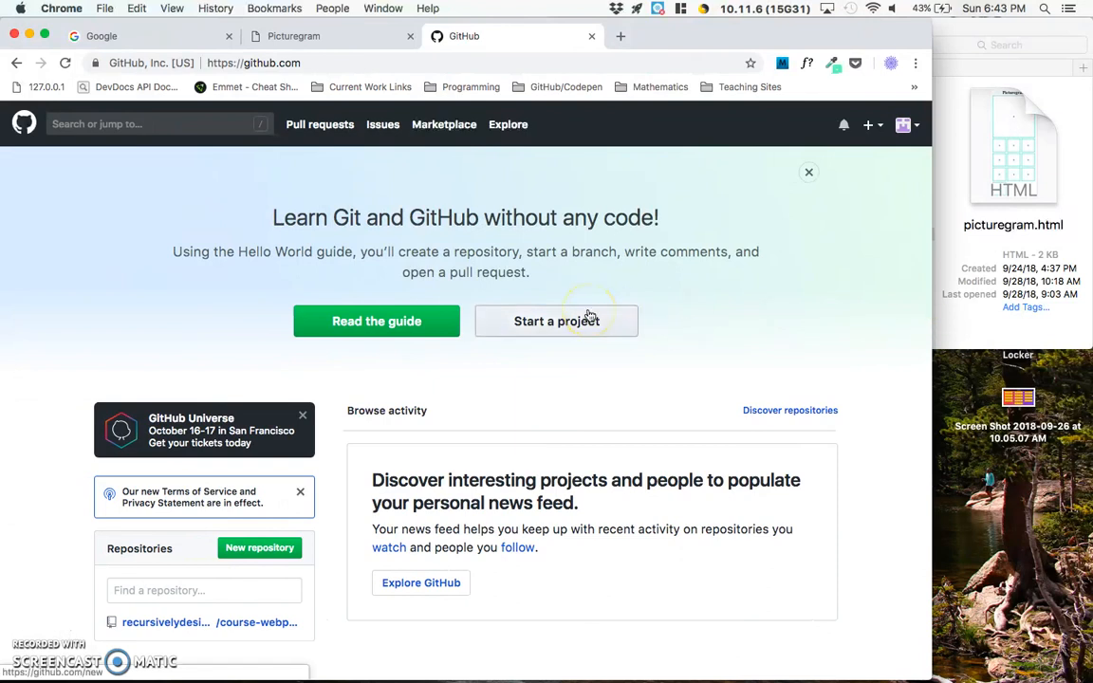
{"action": "scroll", "coordinate": [588, 316], "scroll_direction": "down", "scroll_amount": 3}
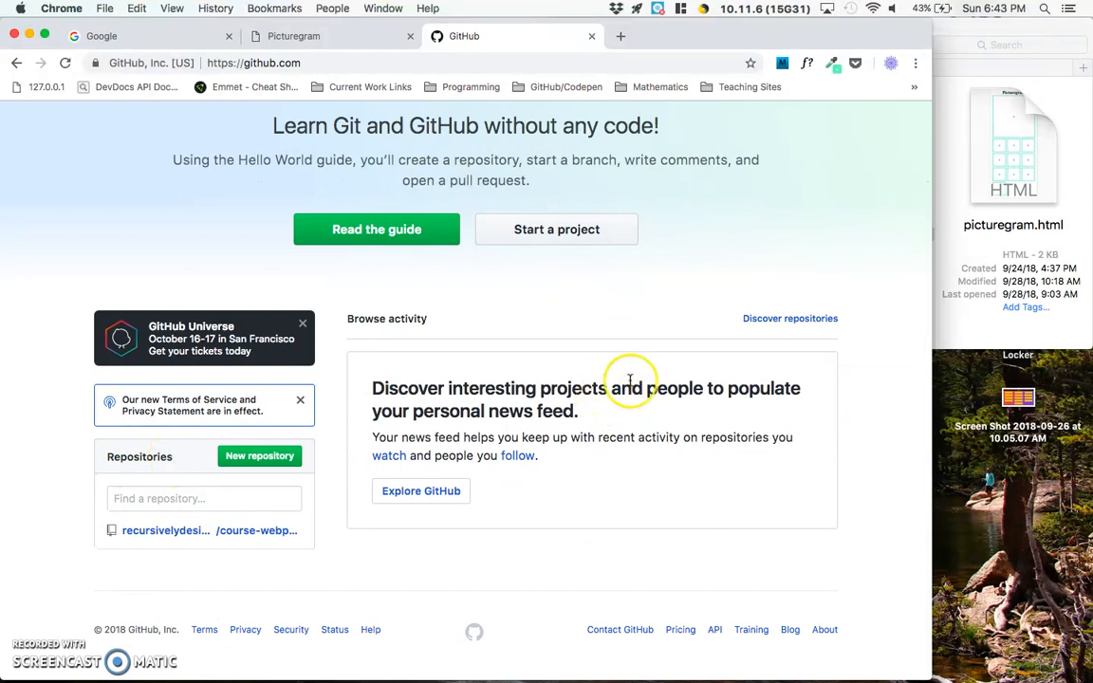
{"action": "scroll", "coordinate": [630, 380], "scroll_direction": "up", "scroll_amount": 1}
{"action": "scroll", "coordinate": [629, 379], "scroll_direction": "up", "scroll_amount": 3}
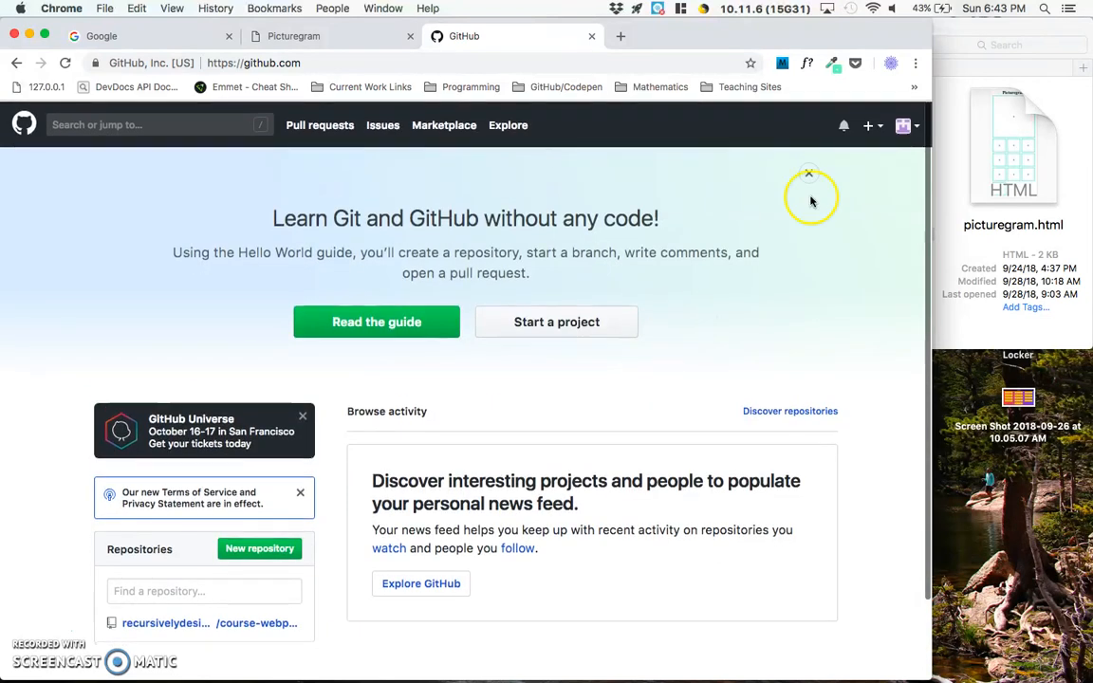
{"action": "left_click", "coordinate": [873, 127]}
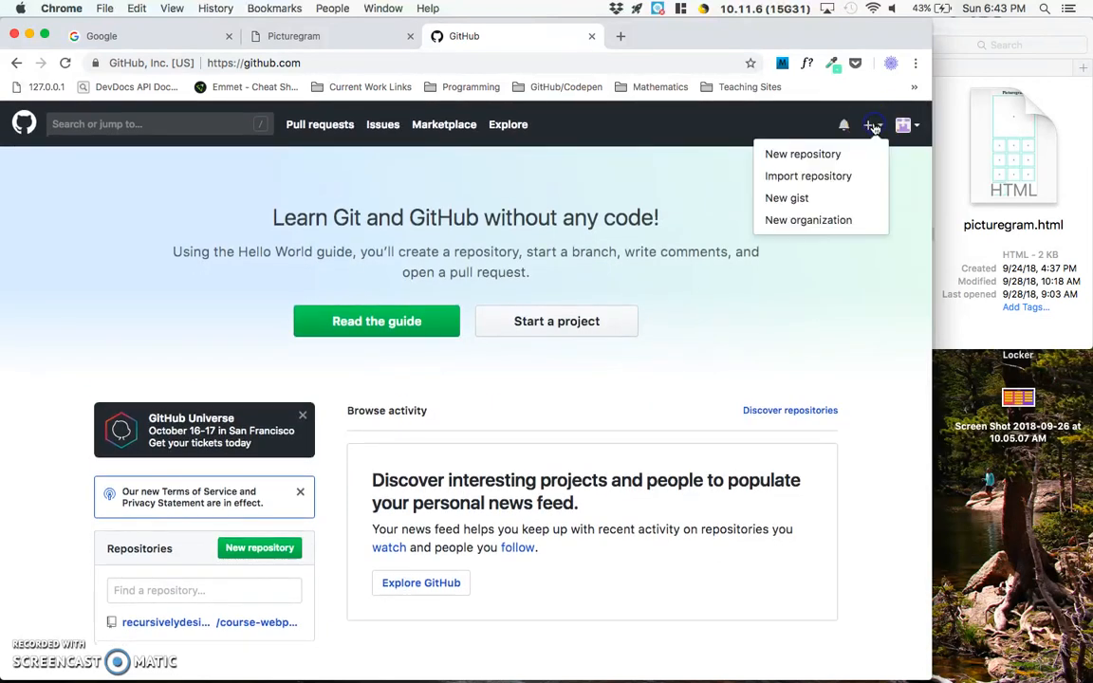
{"action": "left_click", "coordinate": [828, 158]}
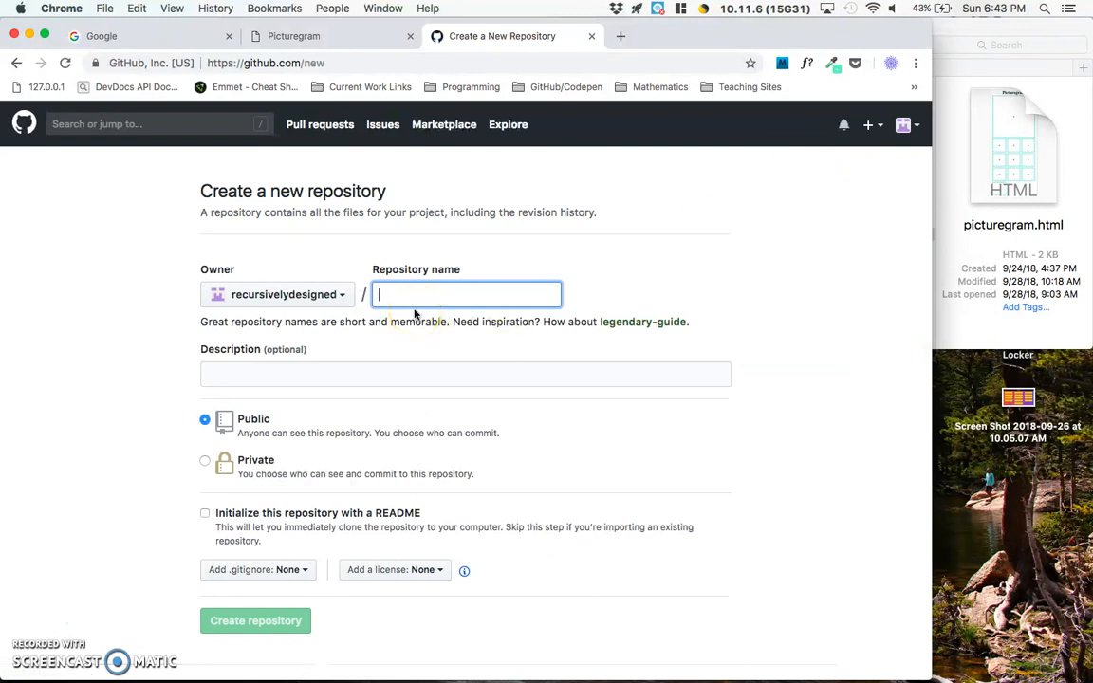
- Name the new repository about_me and leave its description empty
{"action": "type", "text": "about_me"}
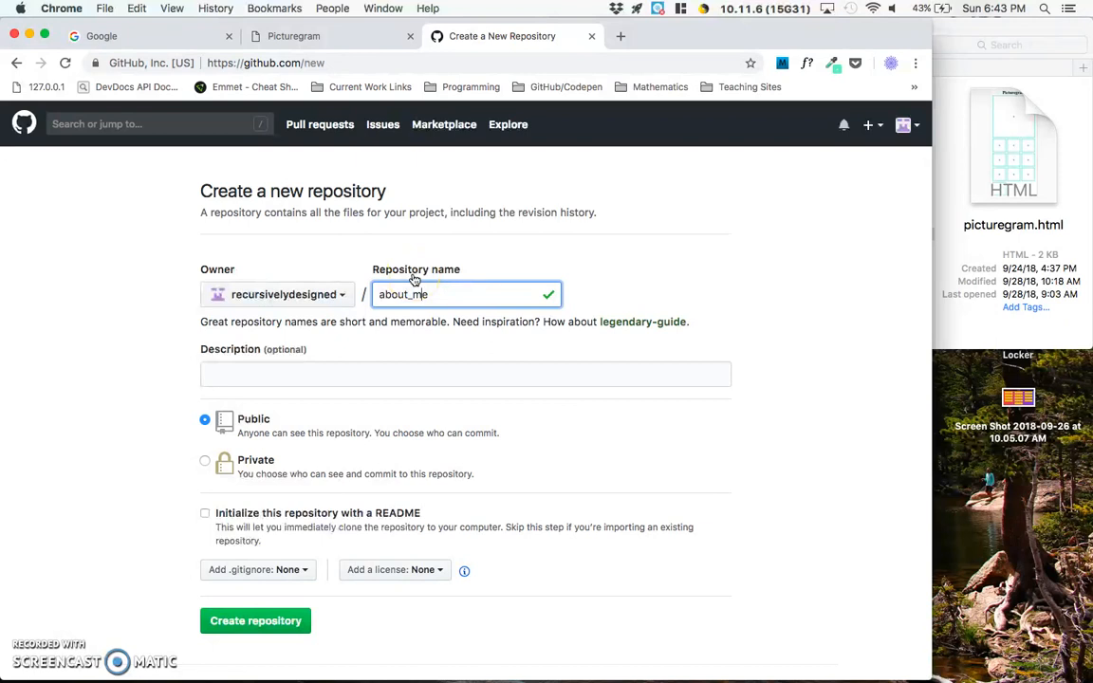
{"action": "key", "text": "super+a"}
{"action": "key", "text": "Right"}
{"action": "left_click", "coordinate": [274, 373]}
{"action": "left_click", "coordinate": [135, 356]}
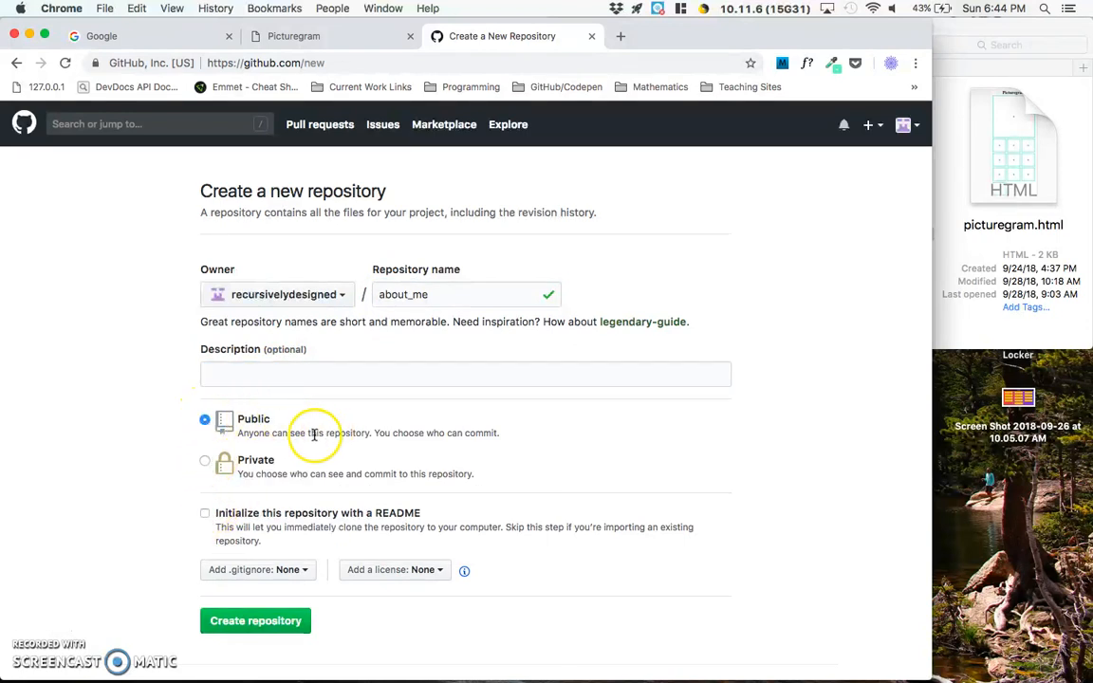
- Create the repository as Public, initialized with a README
{"action": "left_click", "coordinate": [262, 468]}
{"action": "left_click", "coordinate": [208, 421]}
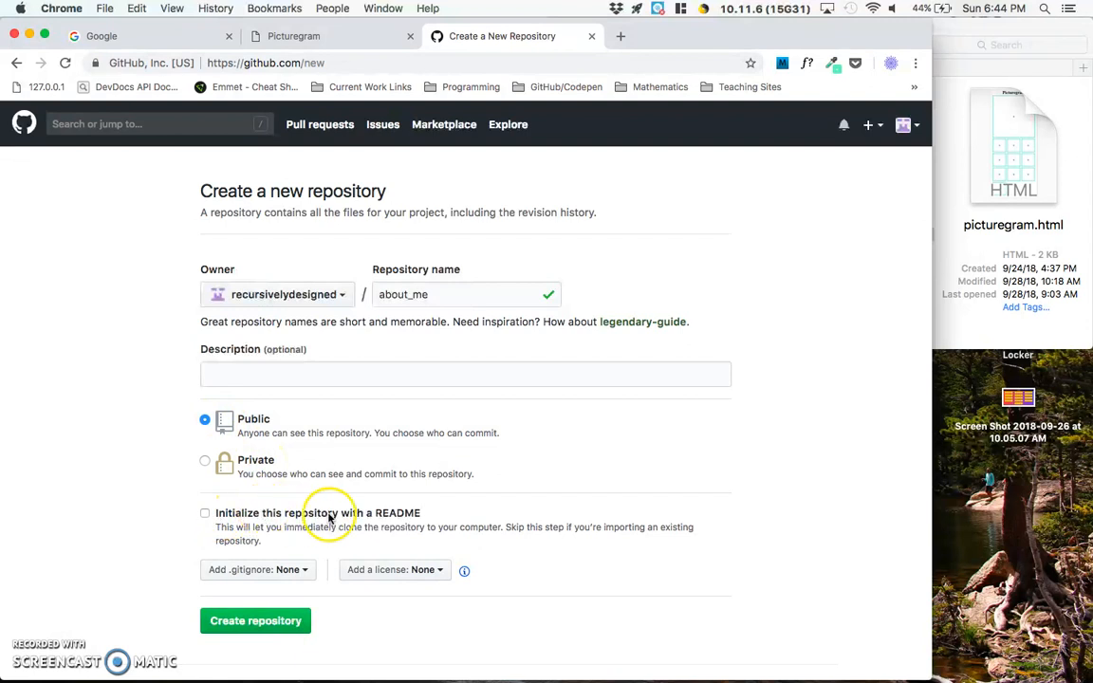
{"action": "left_click", "coordinate": [203, 514]}
{"action": "left_click", "coordinate": [398, 542]}
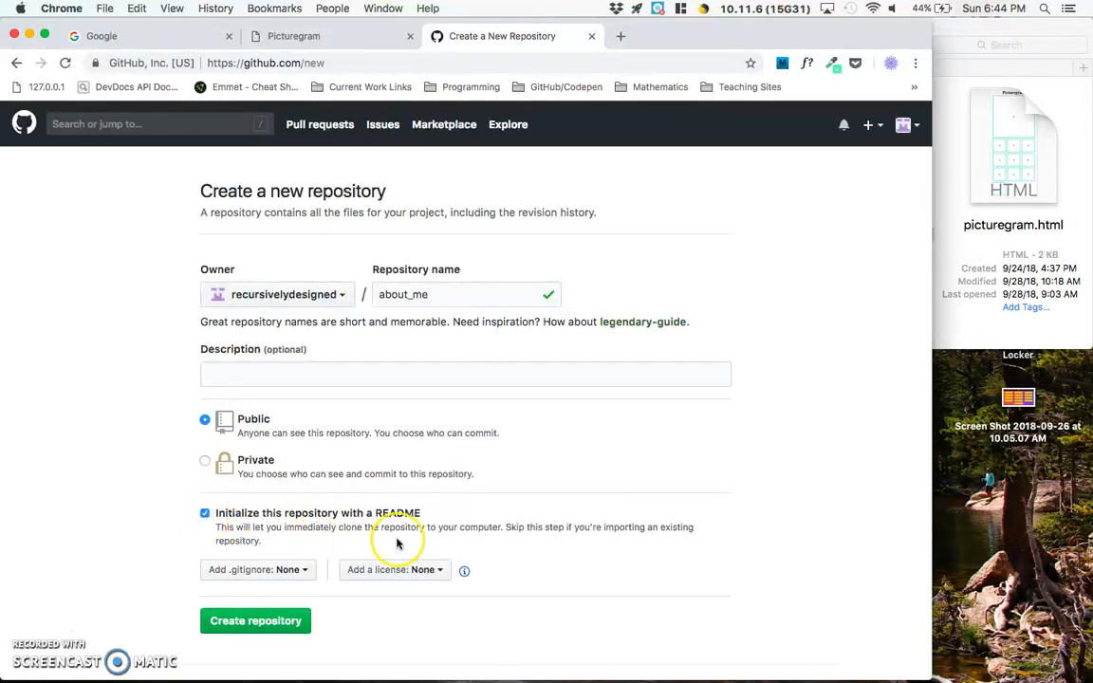
{"action": "left_click", "coordinate": [416, 526]}
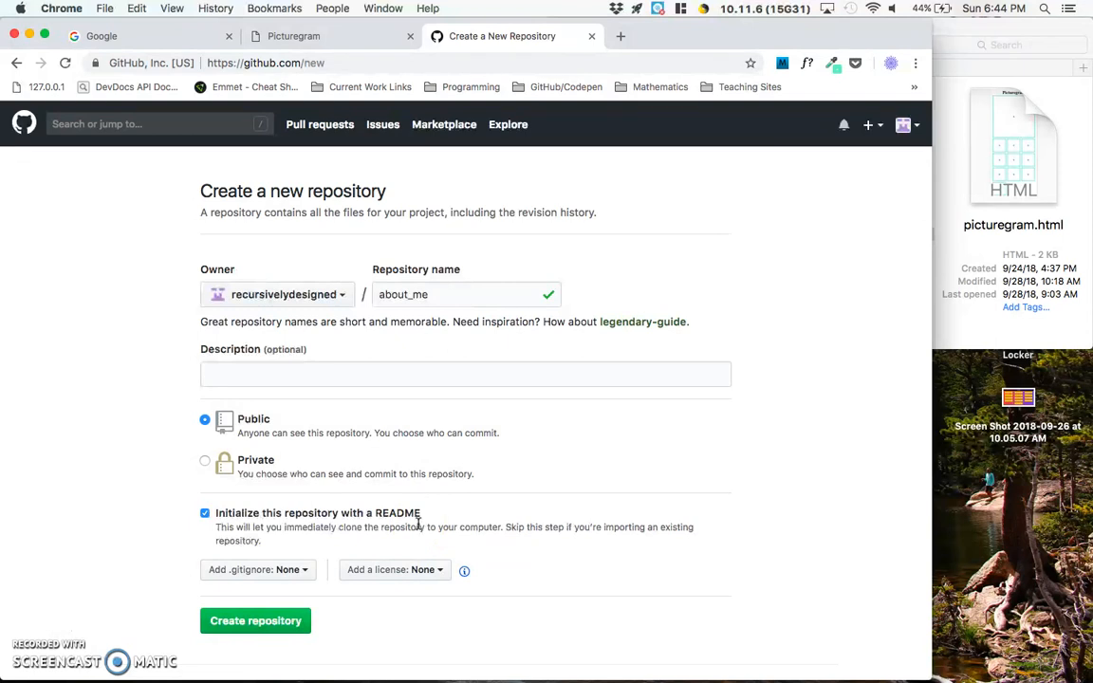
{"action": "left_click", "coordinate": [265, 619]}
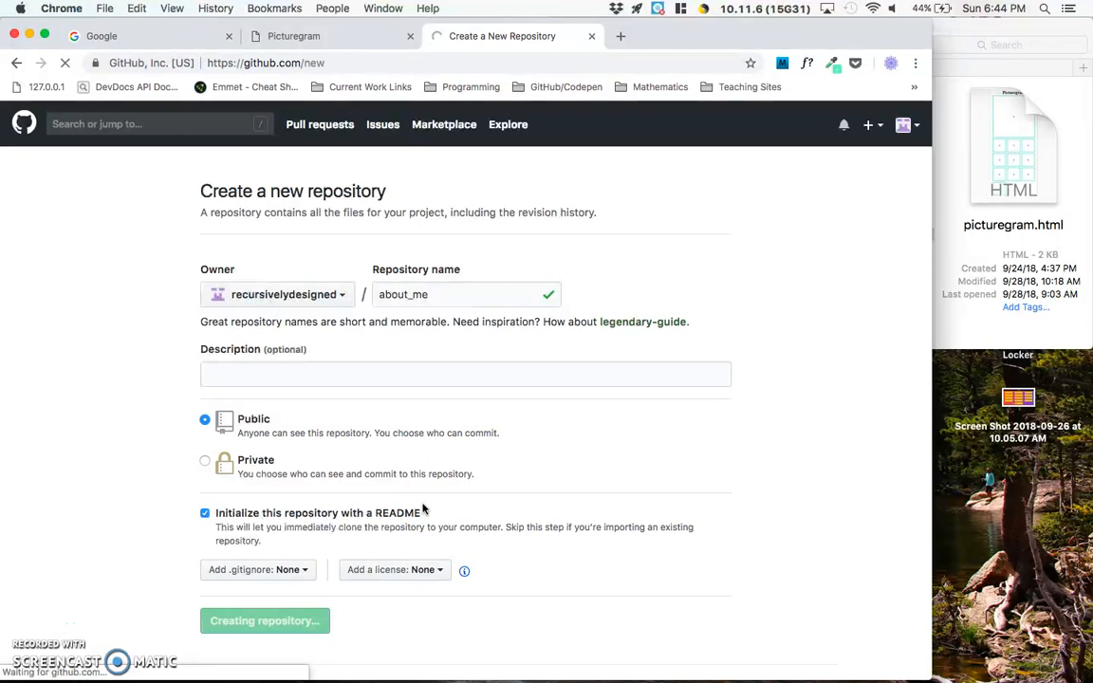
- Upload aboutme.html from the local About Me folder to the about_me repository
{"action": "scroll", "coordinate": [424, 510], "scroll_direction": "down", "scroll_amount": 3}
{"action": "scroll", "coordinate": [424, 510], "scroll_direction": "up", "scroll_amount": 3}
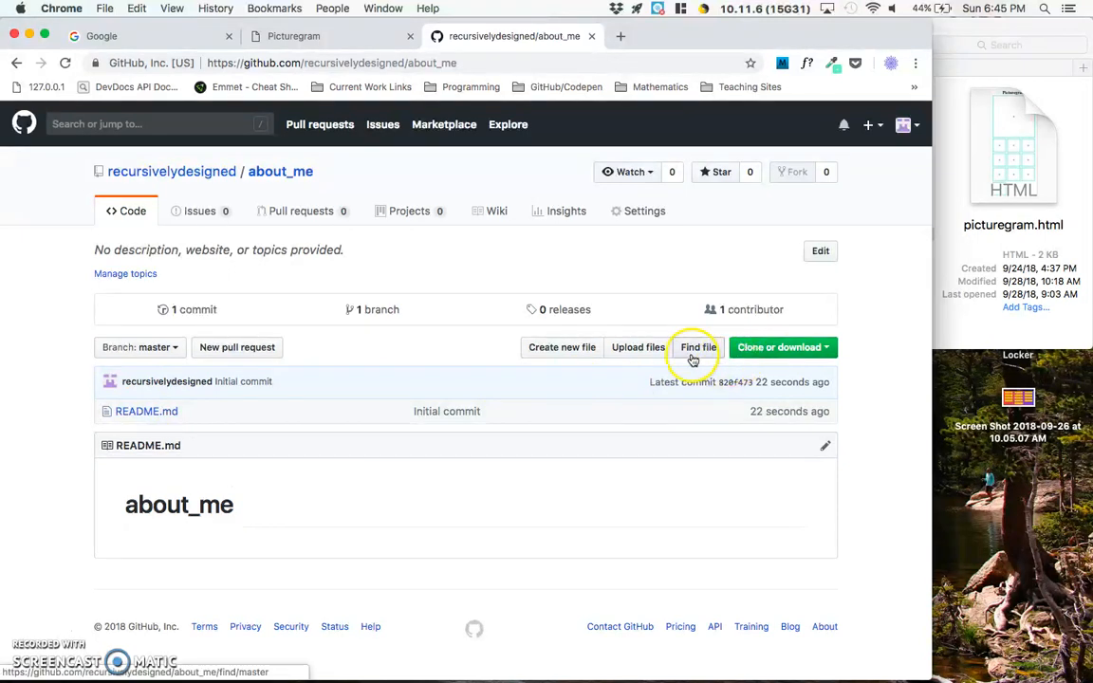
{"action": "left_click", "coordinate": [637, 349]}
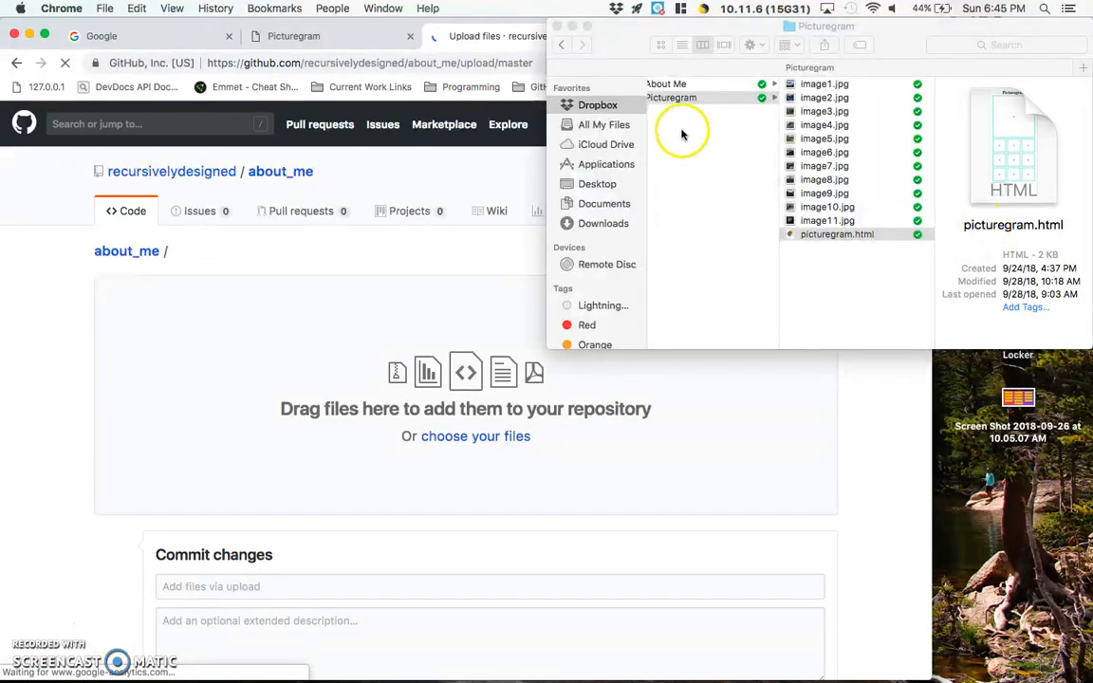
{"action": "left_click", "coordinate": [692, 83]}
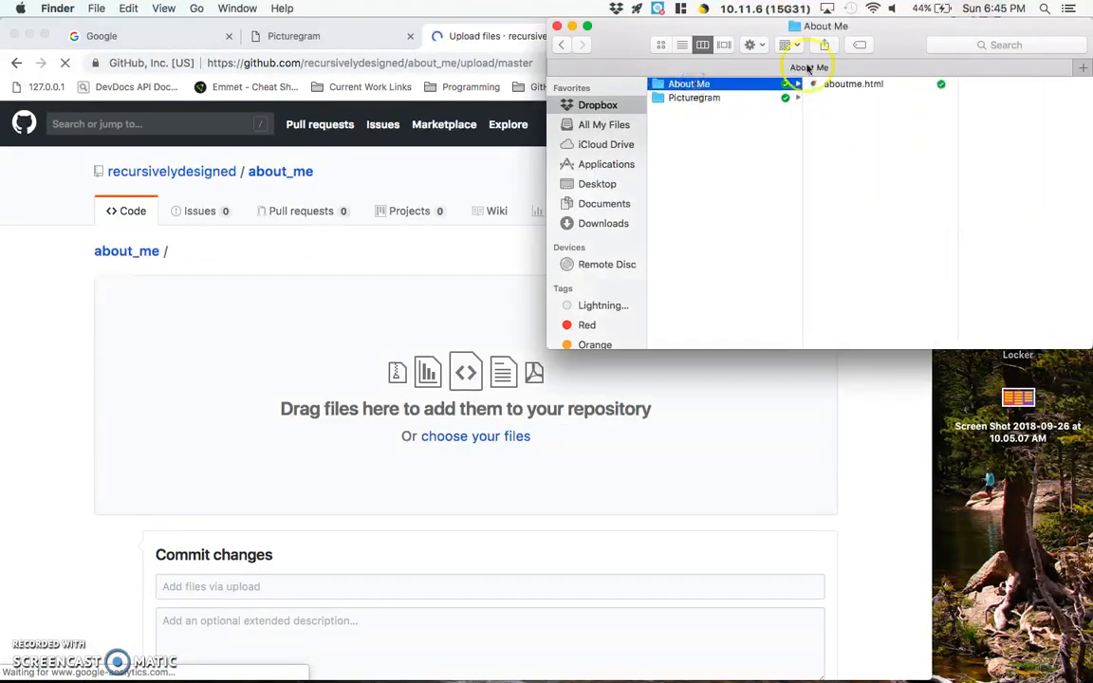
{"action": "left_click_drag", "start_coordinate": [851, 89], "coordinate": [390, 410]}
{"action": "scroll", "coordinate": [390, 410], "scroll_direction": "down", "scroll_amount": 3}
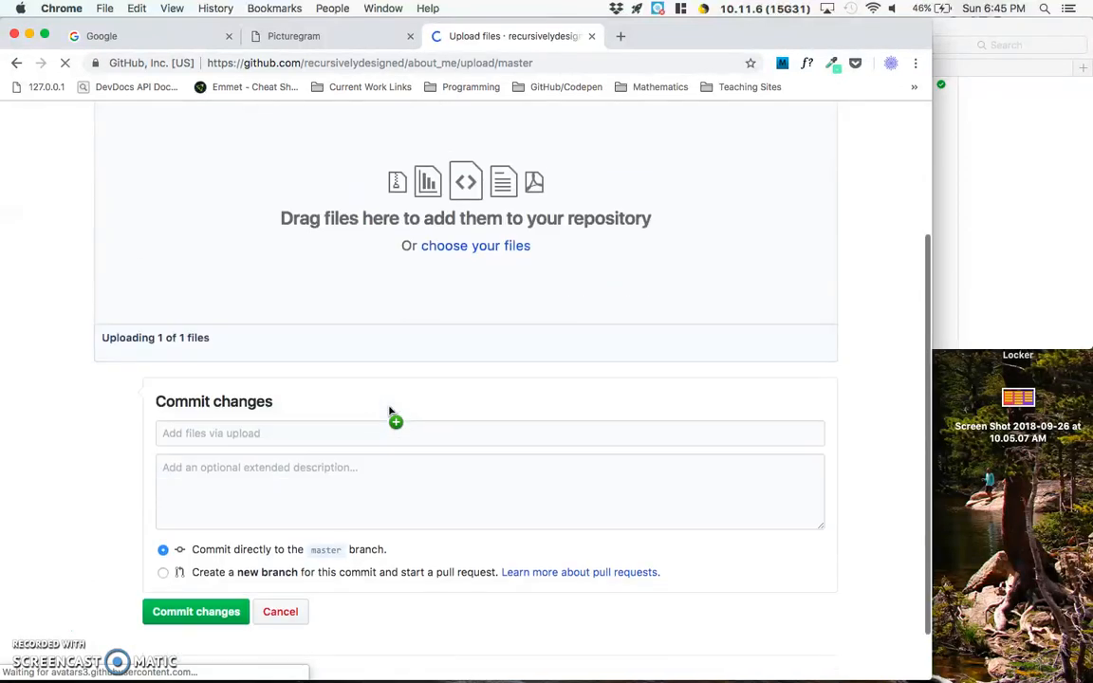
{"action": "scroll", "coordinate": [158, 333], "scroll_direction": "up", "scroll_amount": 3}
{"action": "scroll", "coordinate": [158, 333], "scroll_direction": "down", "scroll_amount": 2}
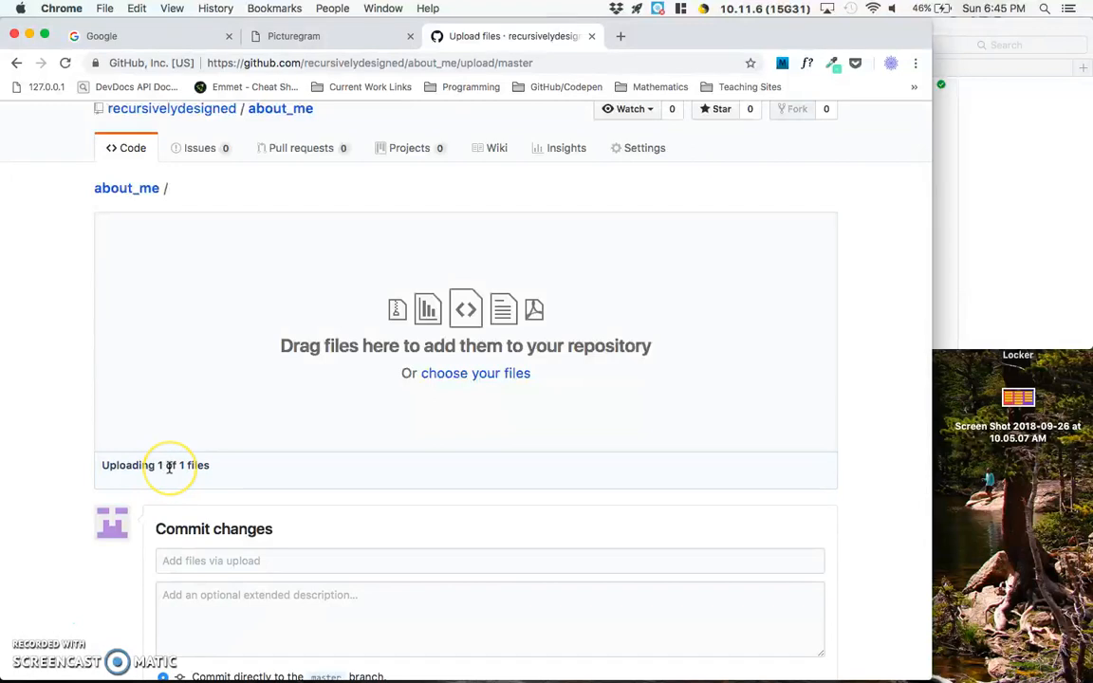
{"action": "scroll", "coordinate": [169, 467], "scroll_direction": "down", "scroll_amount": 3}
- Enter "First commit." as the commit message for the uploaded file
{"action": "left_click", "coordinate": [210, 430]}
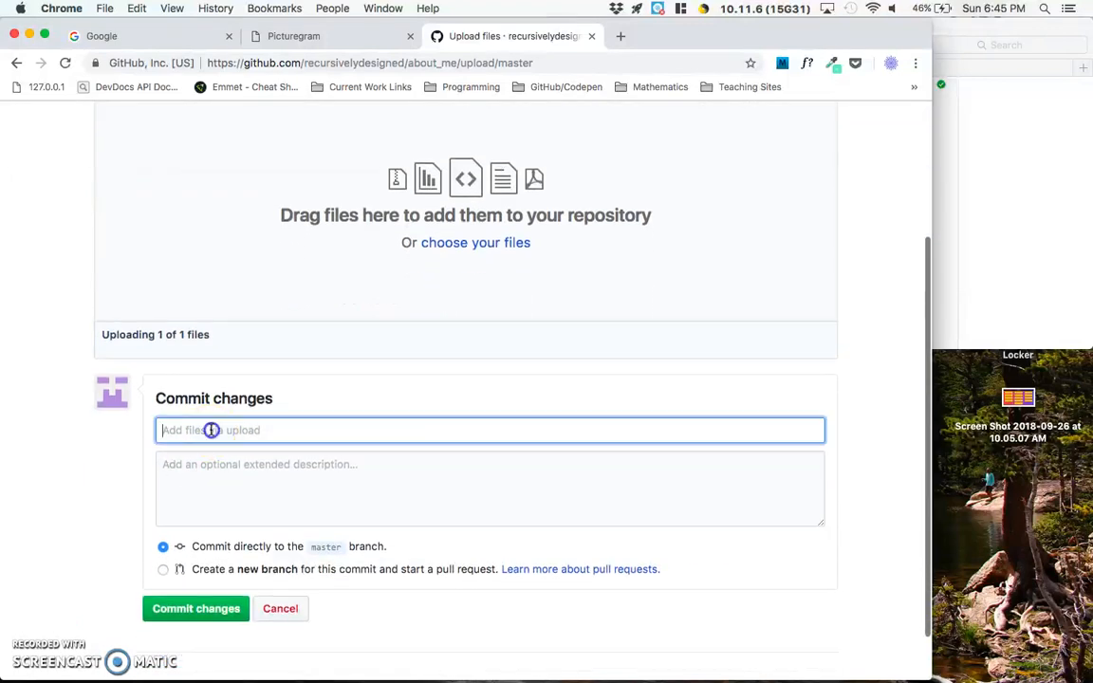
{"action": "scroll", "coordinate": [198, 334], "scroll_direction": "up", "scroll_amount": 3}
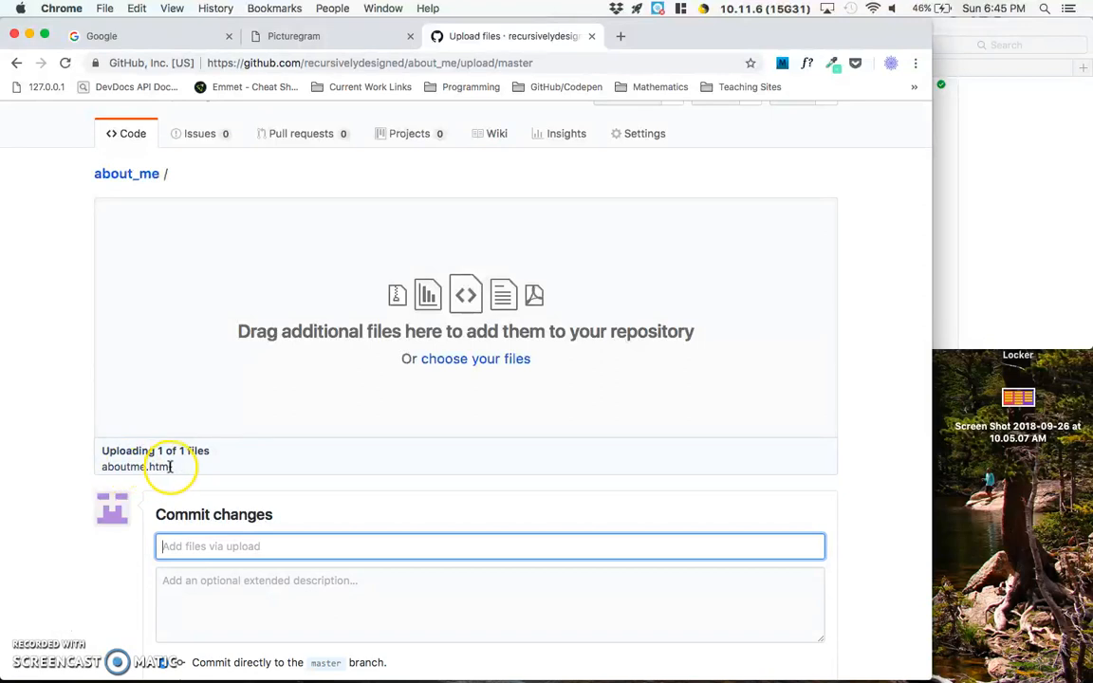
{"action": "scroll", "coordinate": [175, 465], "scroll_direction": "down", "scroll_amount": 2}
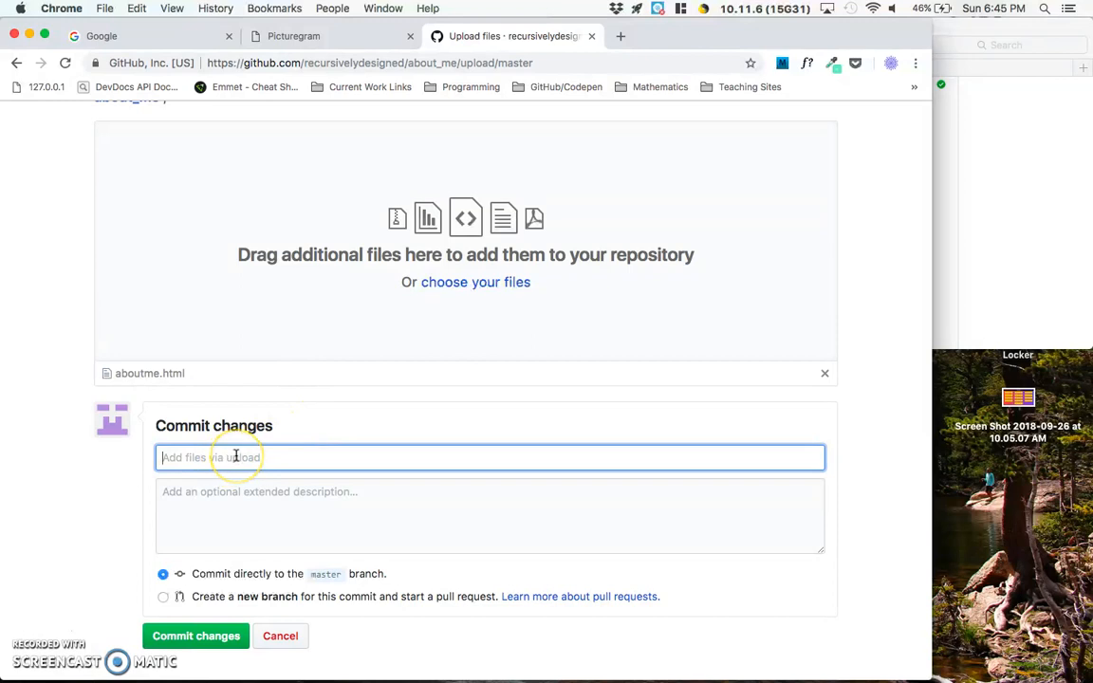
{"action": "type", "text": "First commit."}
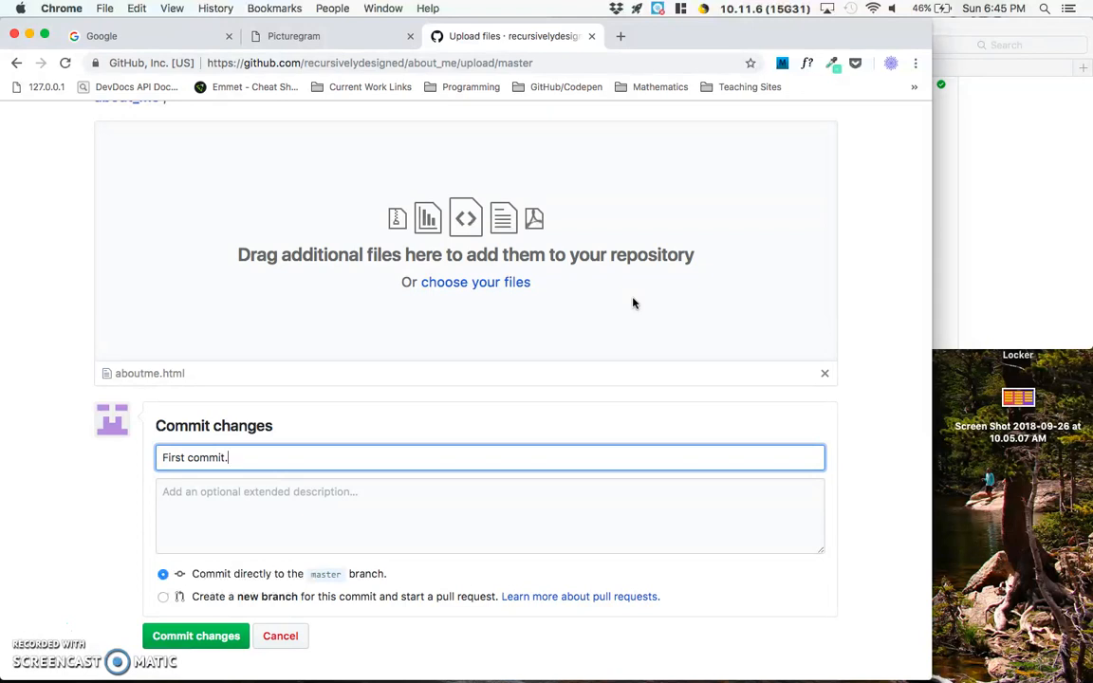
- Commit the uploaded aboutme.html directly to the master branch
{"action": "left_click", "coordinate": [306, 446]}
{"action": "left_click", "coordinate": [208, 462]}
{"action": "left_click", "coordinate": [196, 637]}
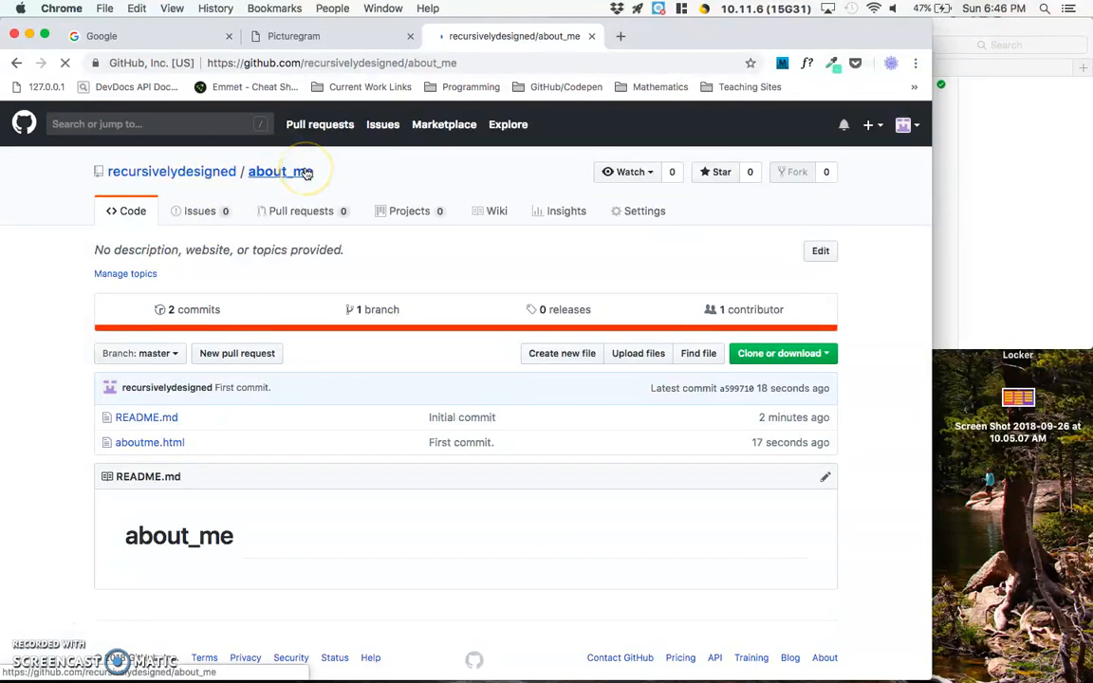
- Review the source code of aboutme.html in the about_me repository and return to the repository's main page
{"action": "left_click", "coordinate": [160, 445]}
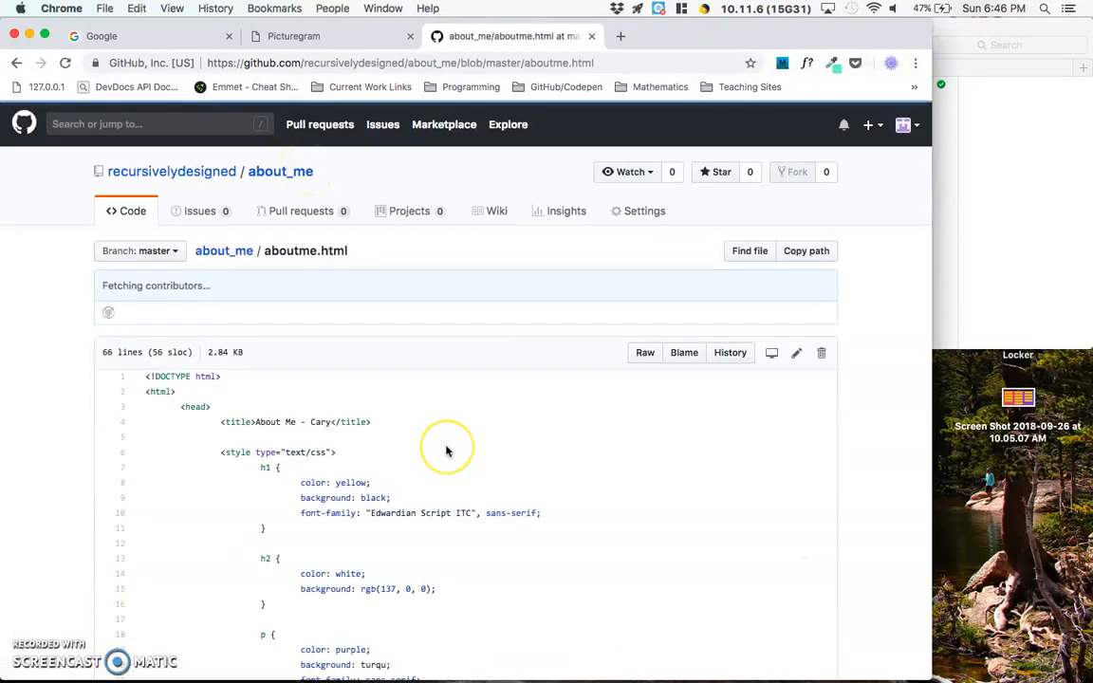
{"action": "scroll", "coordinate": [447, 451], "scroll_direction": "down", "scroll_amount": 5}
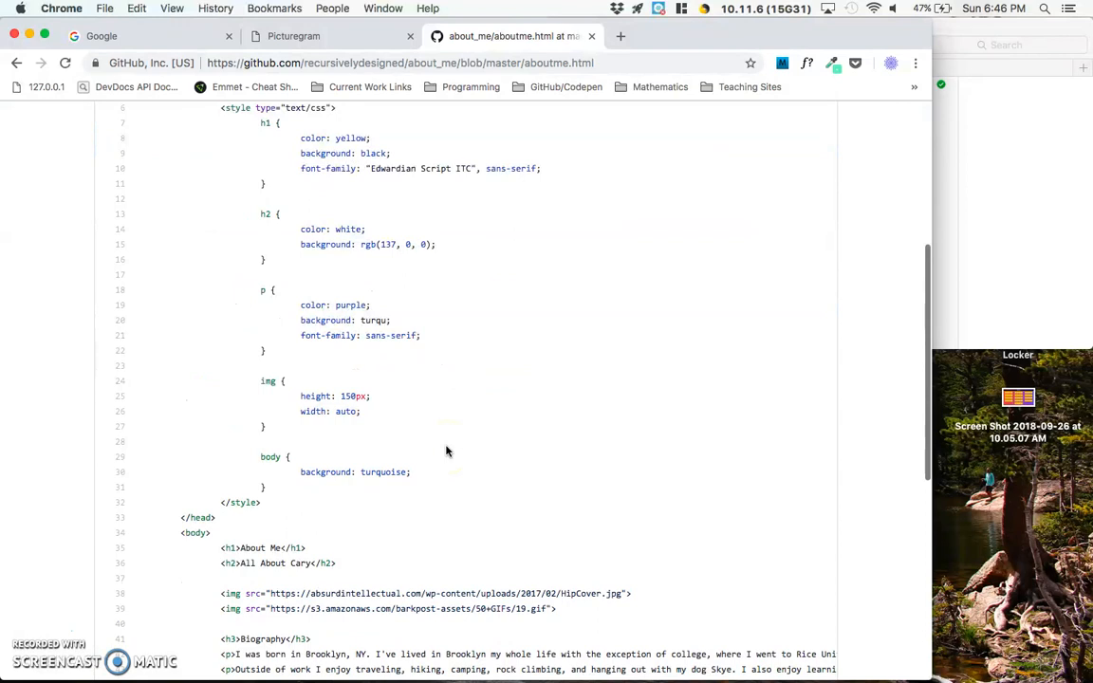
{"action": "scroll", "coordinate": [447, 451], "scroll_direction": "down", "scroll_amount": 10}
{"action": "scroll", "coordinate": [447, 451], "scroll_direction": "up", "scroll_amount": 5}
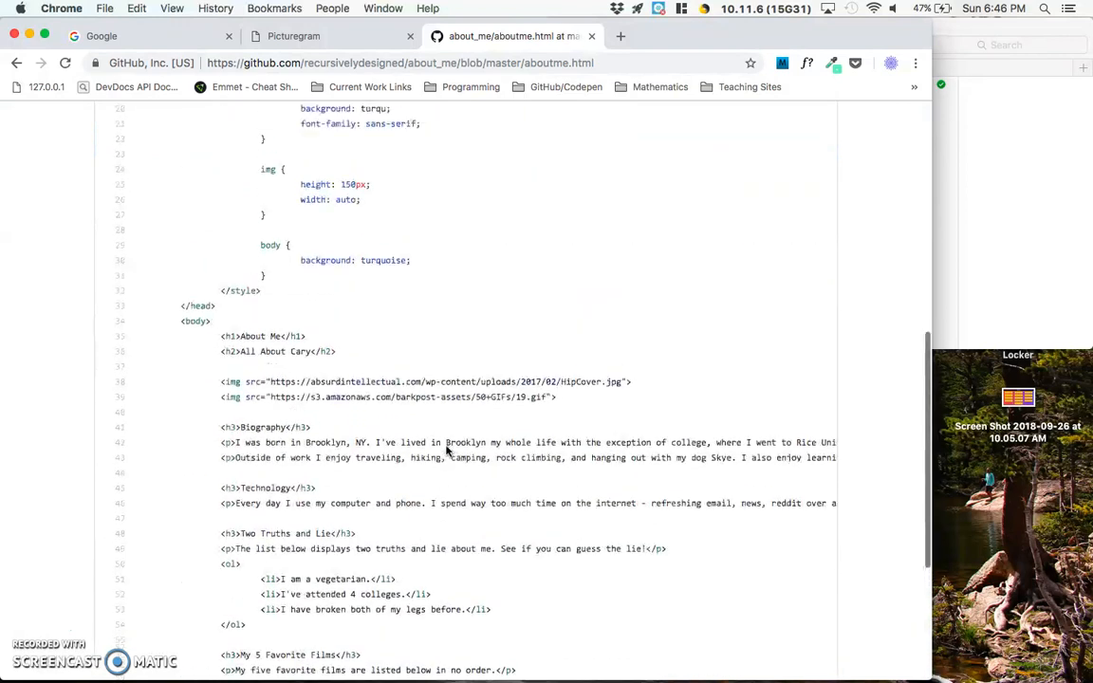
{"action": "scroll", "coordinate": [447, 451], "scroll_direction": "up", "scroll_amount": 10}
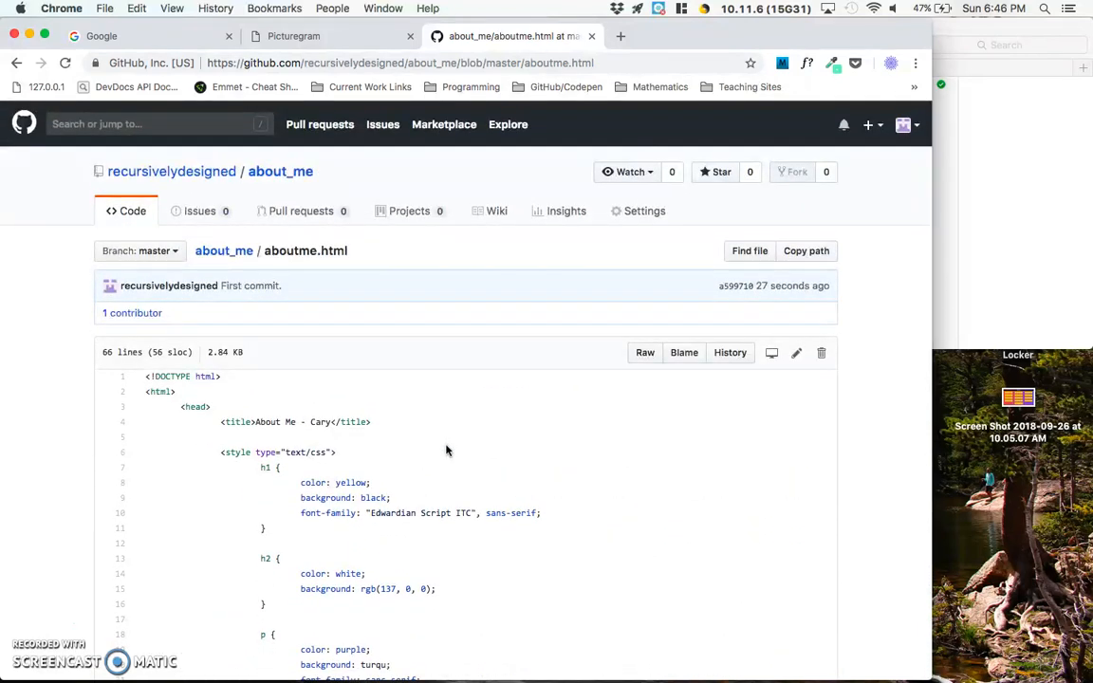
{"action": "left_click", "coordinate": [440, 399]}
{"action": "left_click", "coordinate": [17, 65]}
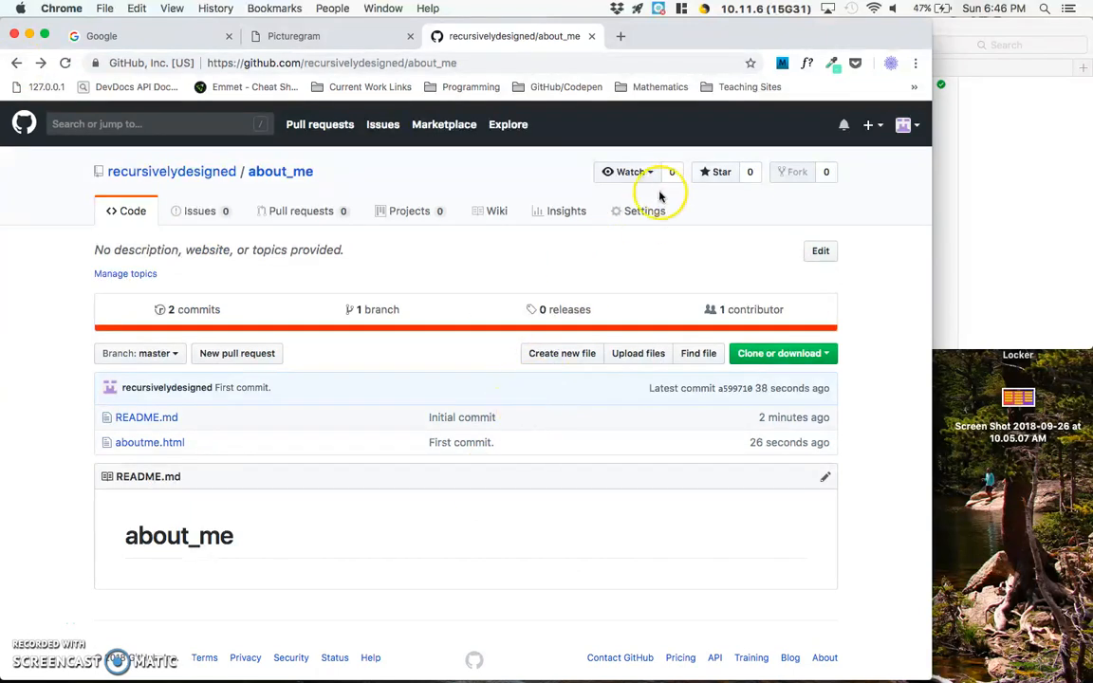
- Enable GitHub Pages for the about_me repository with the master branch as source and save the setting
{"action": "left_click", "coordinate": [636, 214]}
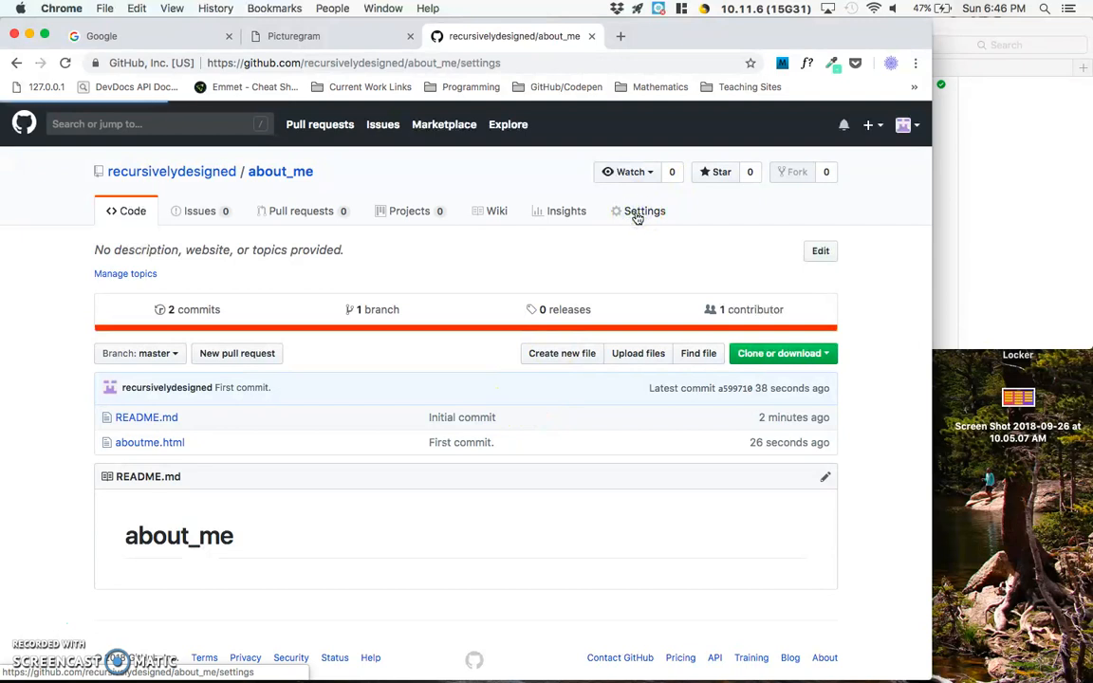
{"action": "scroll", "coordinate": [608, 391], "scroll_direction": "down", "scroll_amount": 3}
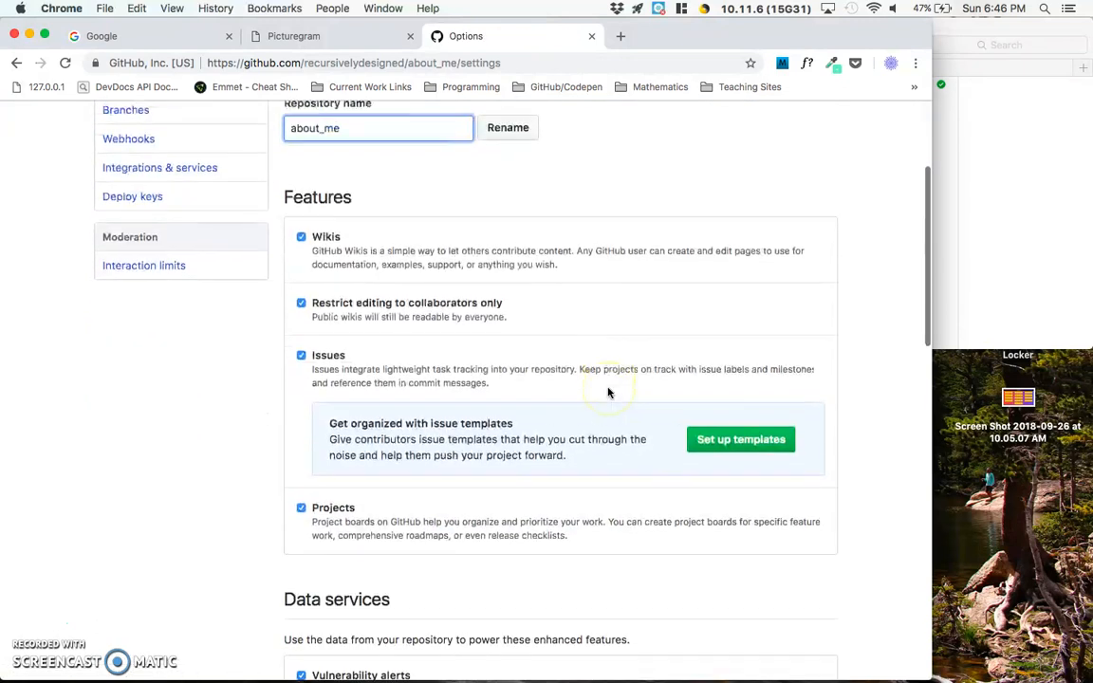
{"action": "scroll", "coordinate": [608, 392], "scroll_direction": "down", "scroll_amount": 10}
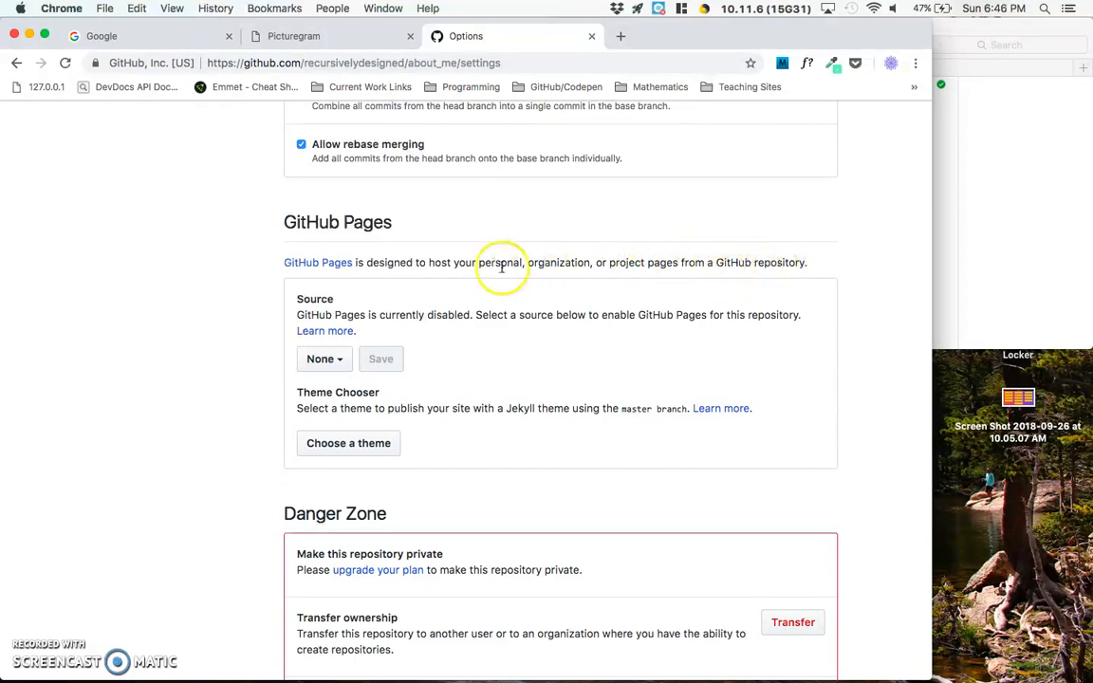
{"action": "left_click_drag", "start_coordinate": [429, 263], "coordinate": [453, 263]}
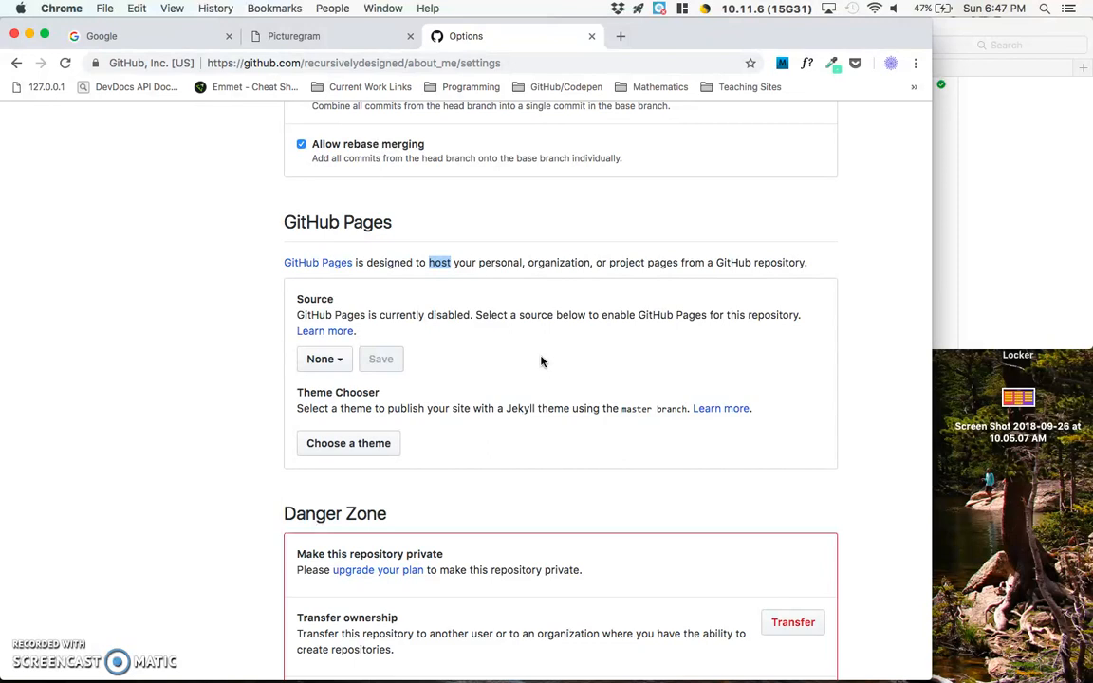
{"action": "left_click", "coordinate": [308, 362]}
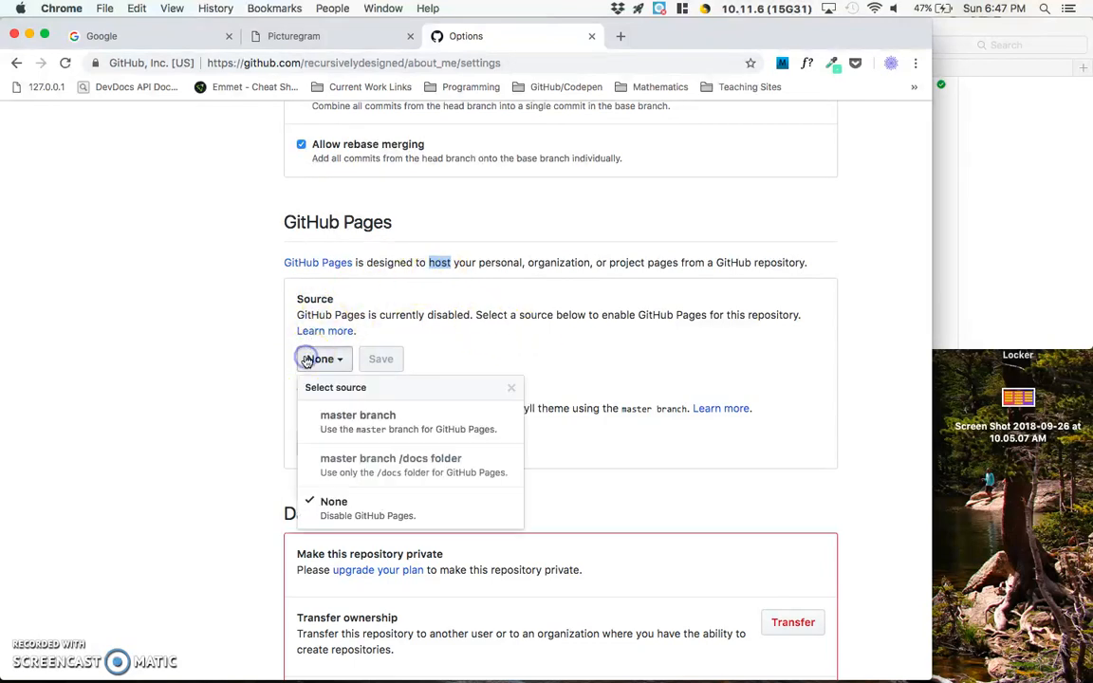
{"action": "left_click", "coordinate": [364, 437]}
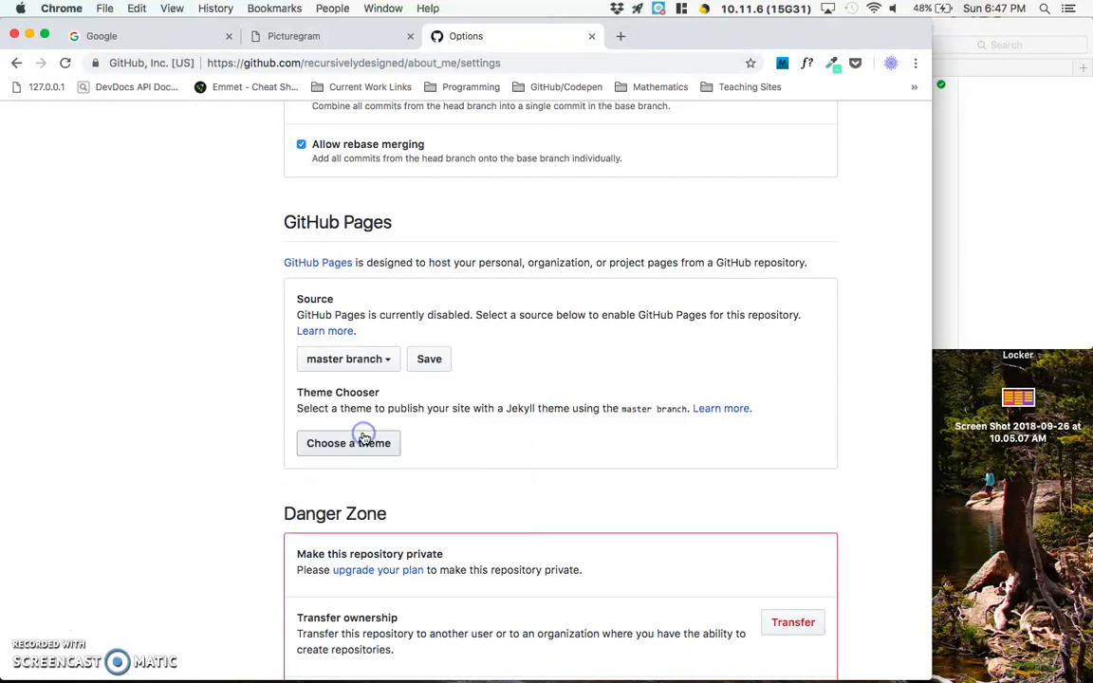
{"action": "left_click", "coordinate": [442, 357]}
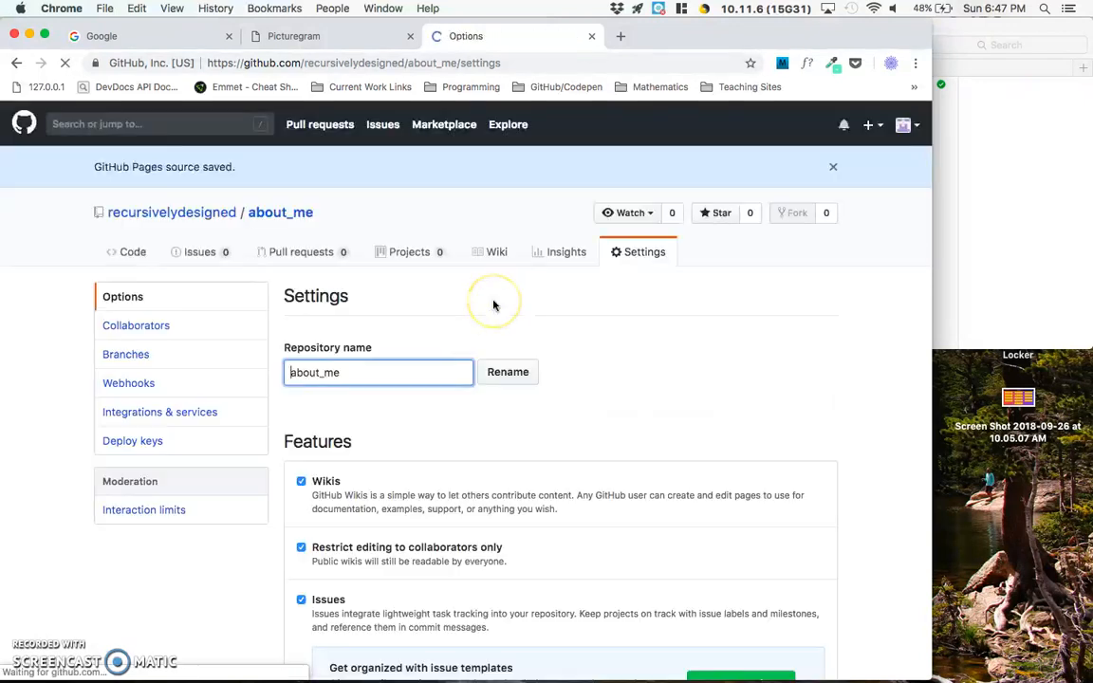
- Open the published about_me site from the link in the repository's GitHub Pages settings
{"action": "scroll", "coordinate": [495, 303], "scroll_direction": "down", "scroll_amount": 5}
{"action": "scroll", "coordinate": [494, 304], "scroll_direction": "down", "scroll_amount": 10}
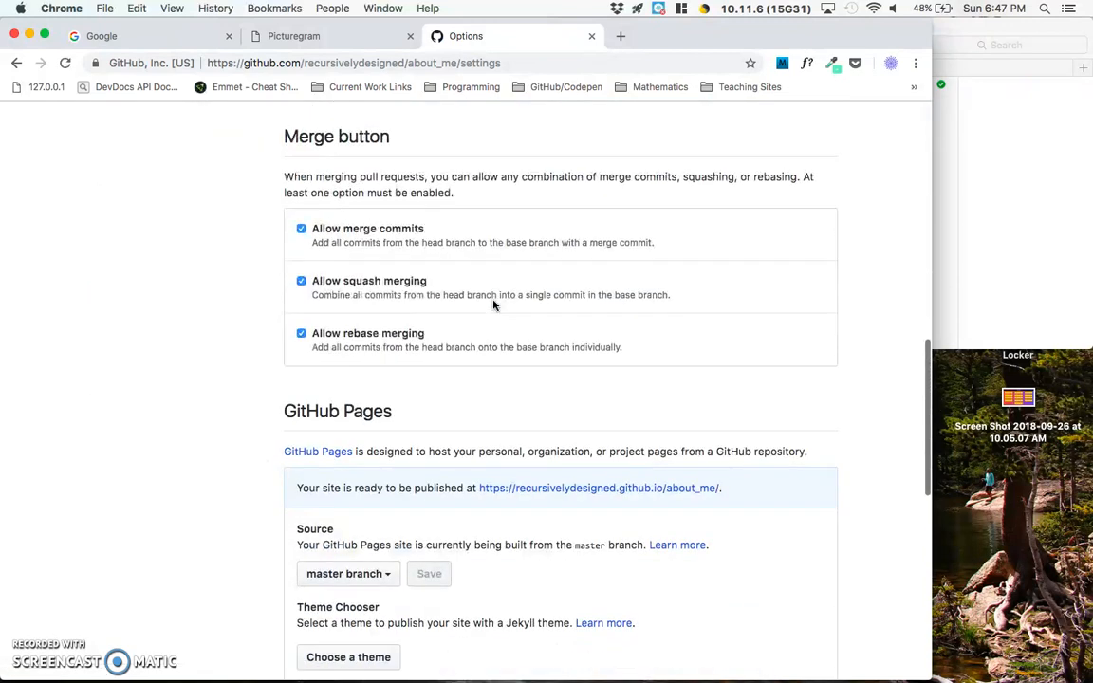
{"action": "left_click", "coordinate": [367, 359]}
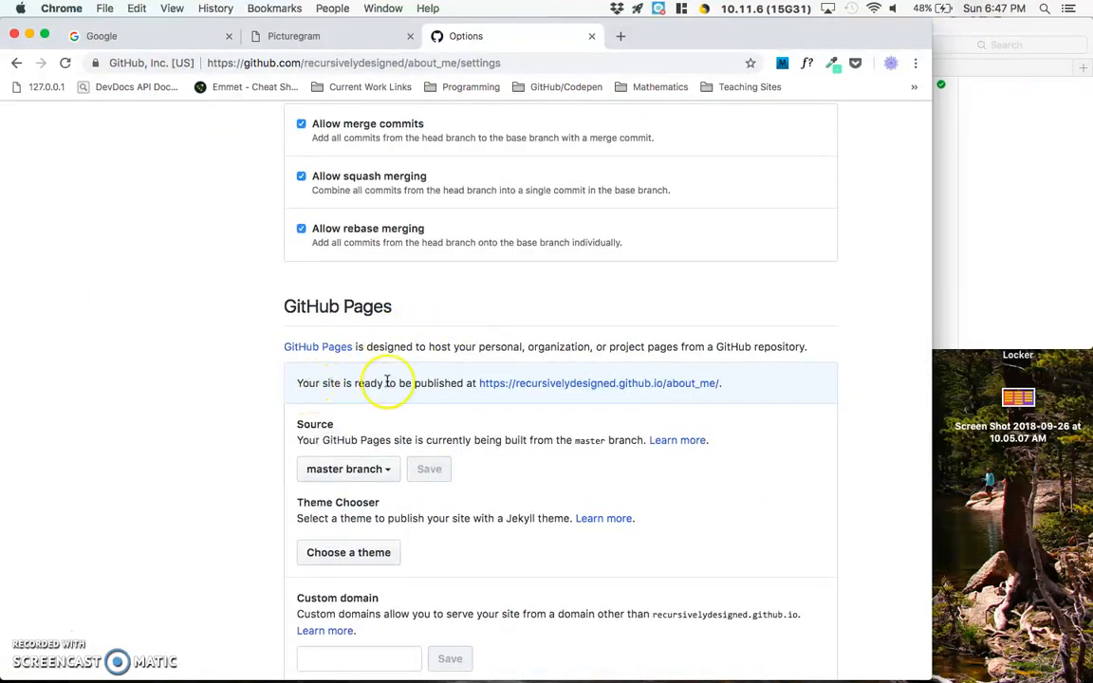
{"action": "left_click", "coordinate": [523, 383], "text": "super"}
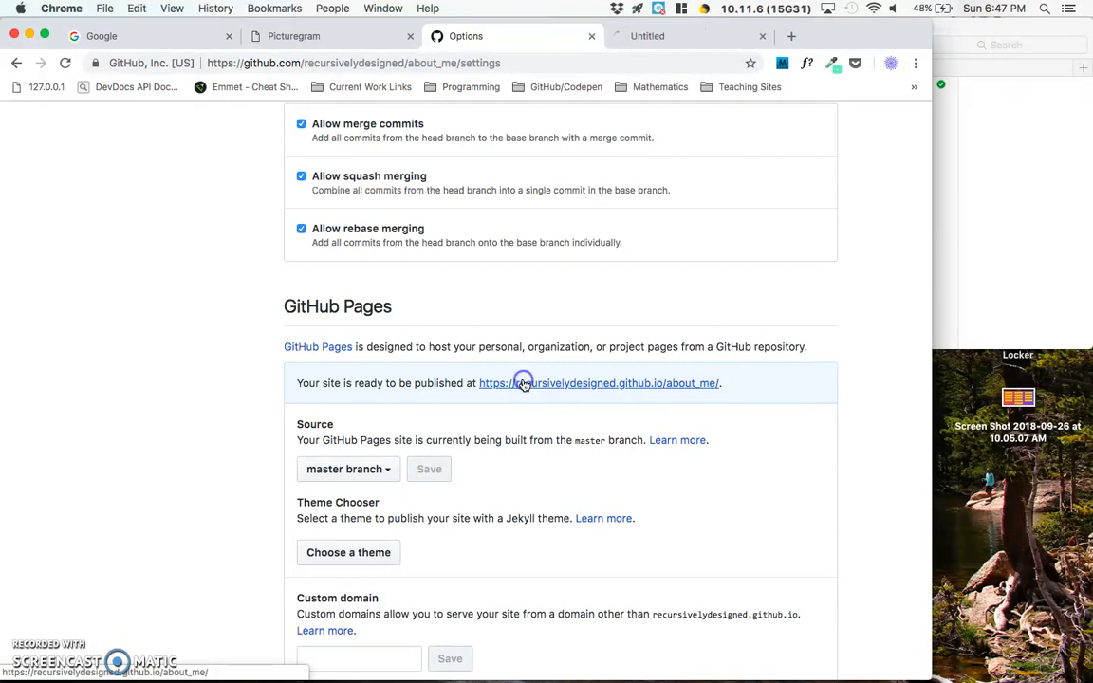
{"action": "left_click", "coordinate": [669, 39]}
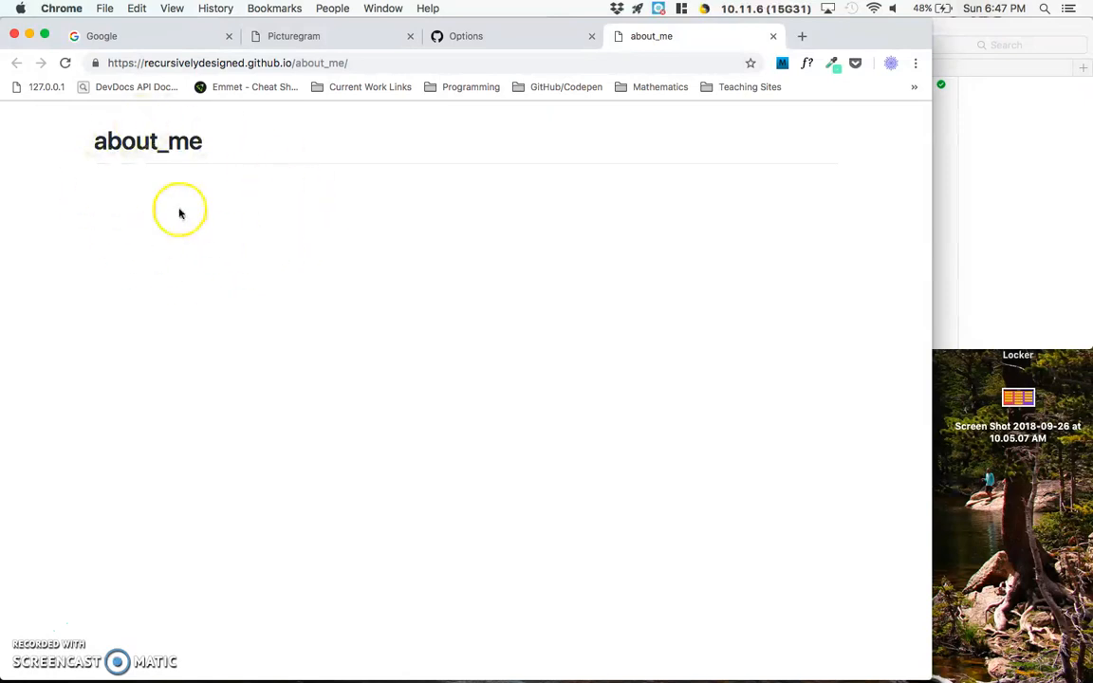
- Append aboutme.html to the published site's address, matching the local file name, and load that page
{"action": "left_click", "coordinate": [974, 203]}
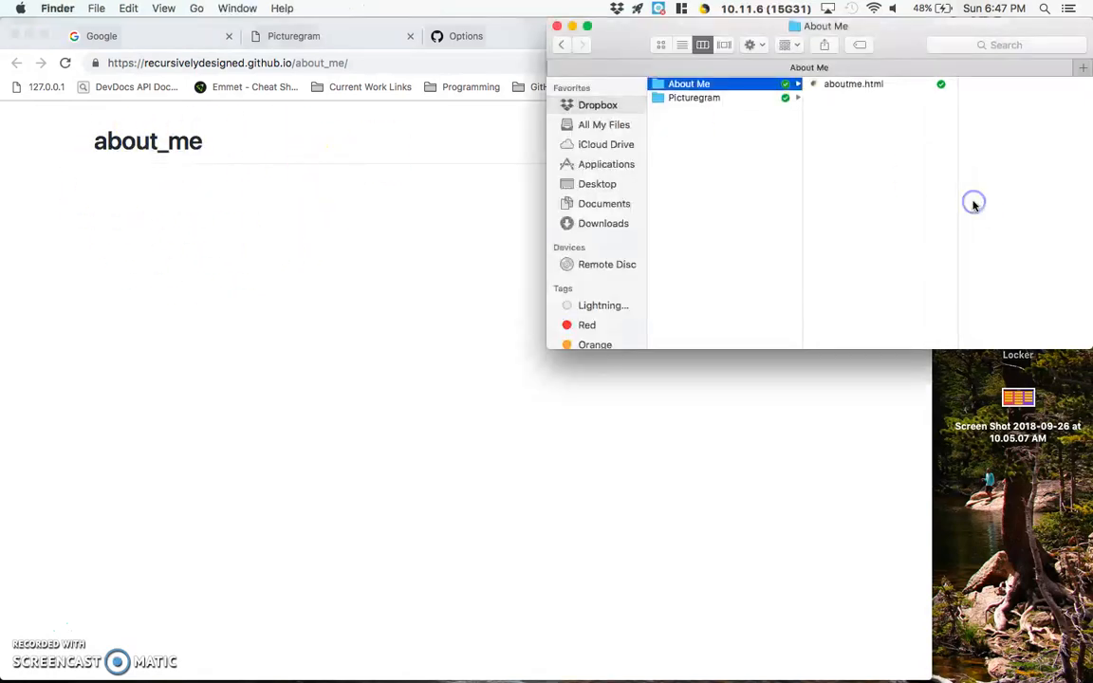
{"action": "left_click", "coordinate": [443, 247]}
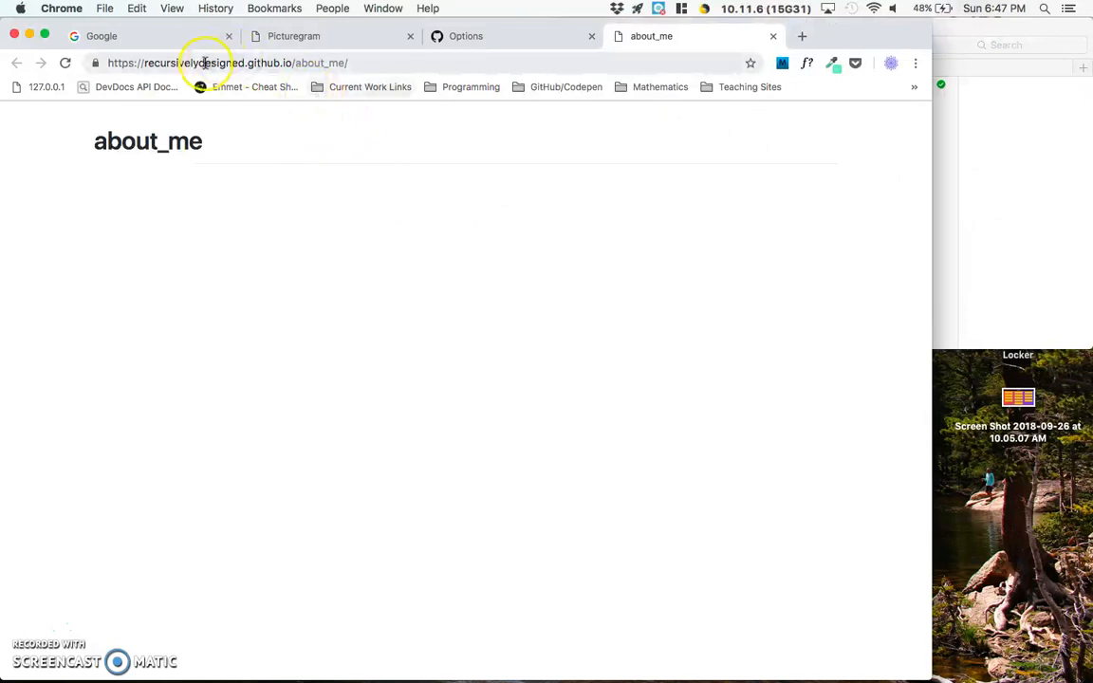
{"action": "left_click", "coordinate": [356, 63]}
{"action": "left_click", "coordinate": [366, 63]}
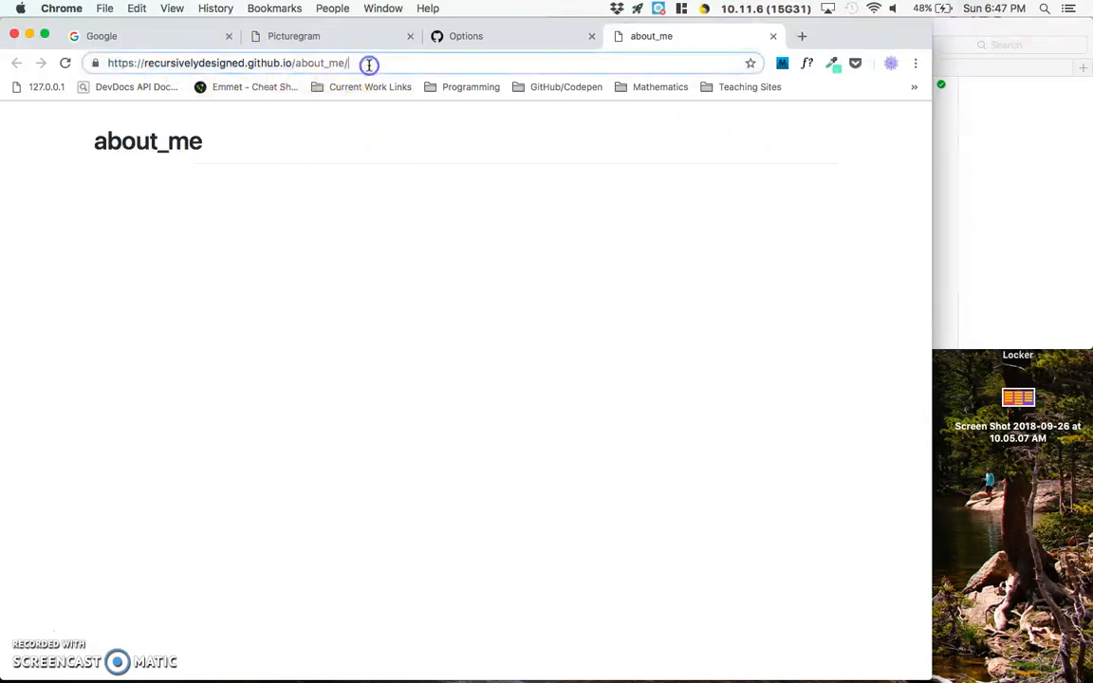
{"action": "left_click", "coordinate": [960, 149]}
{"action": "left_click", "coordinate": [383, 307]}
{"action": "type", "text": "aboutme.html"}
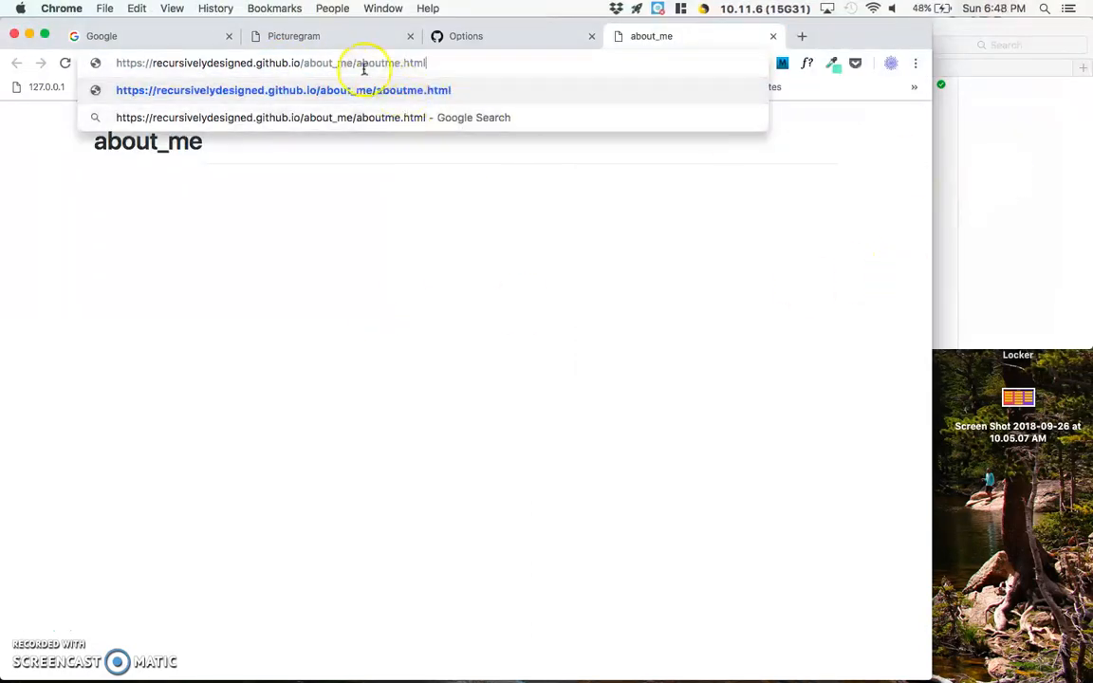
{"action": "left_click", "coordinate": [969, 146]}
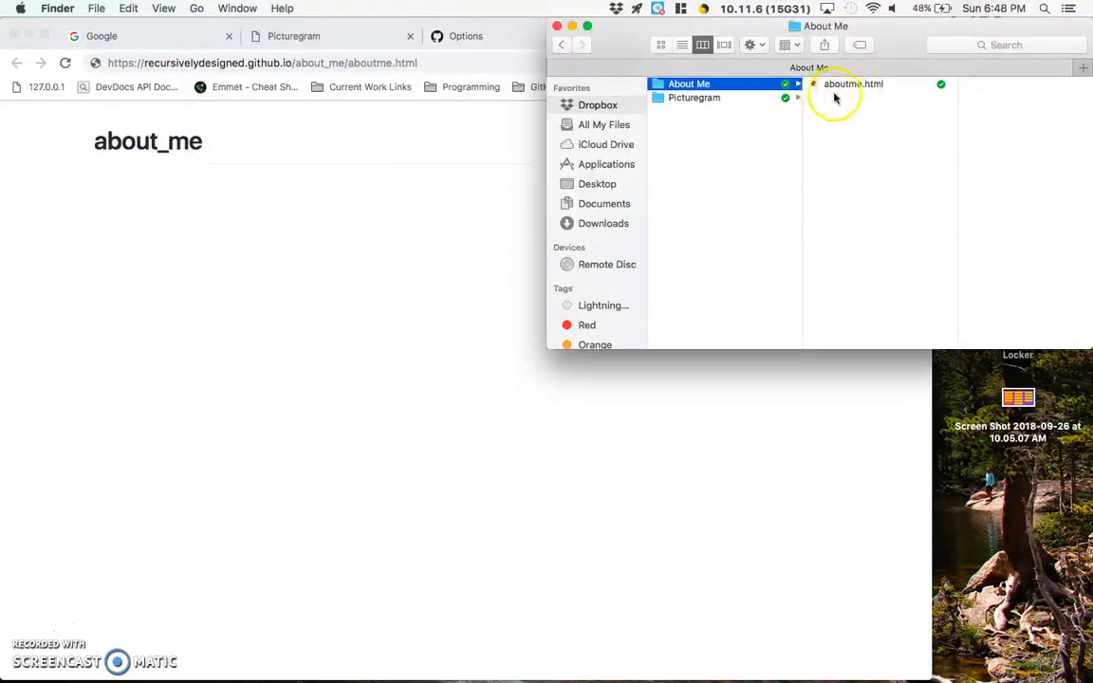
{"action": "left_click", "coordinate": [409, 64]}
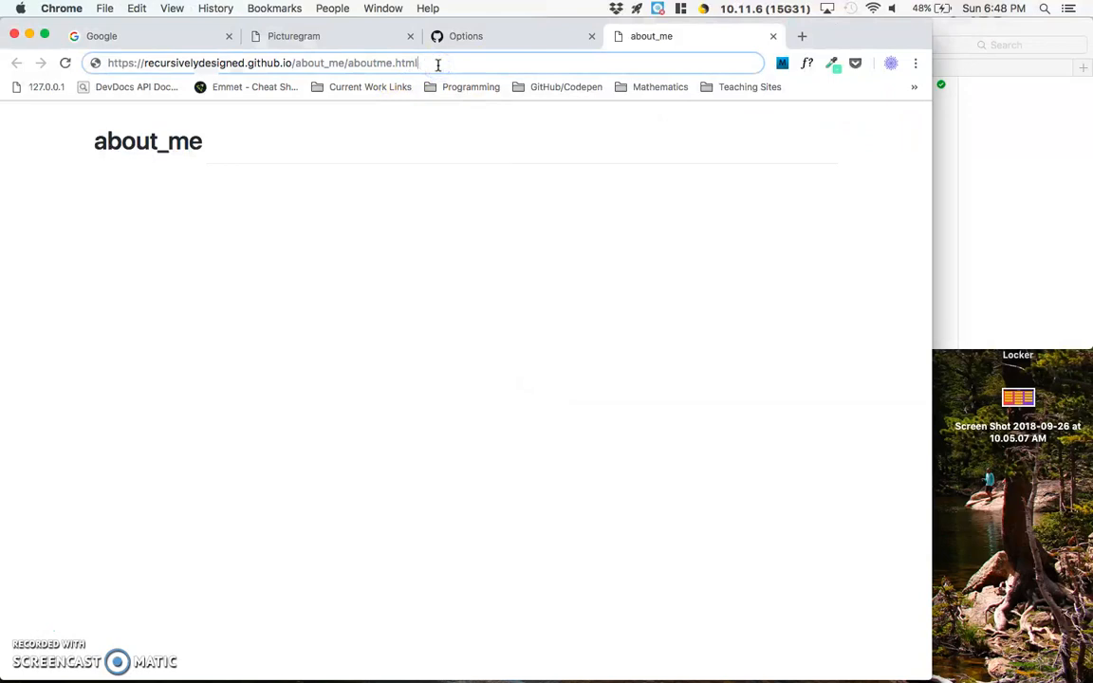
{"action": "key", "text": "Return"}
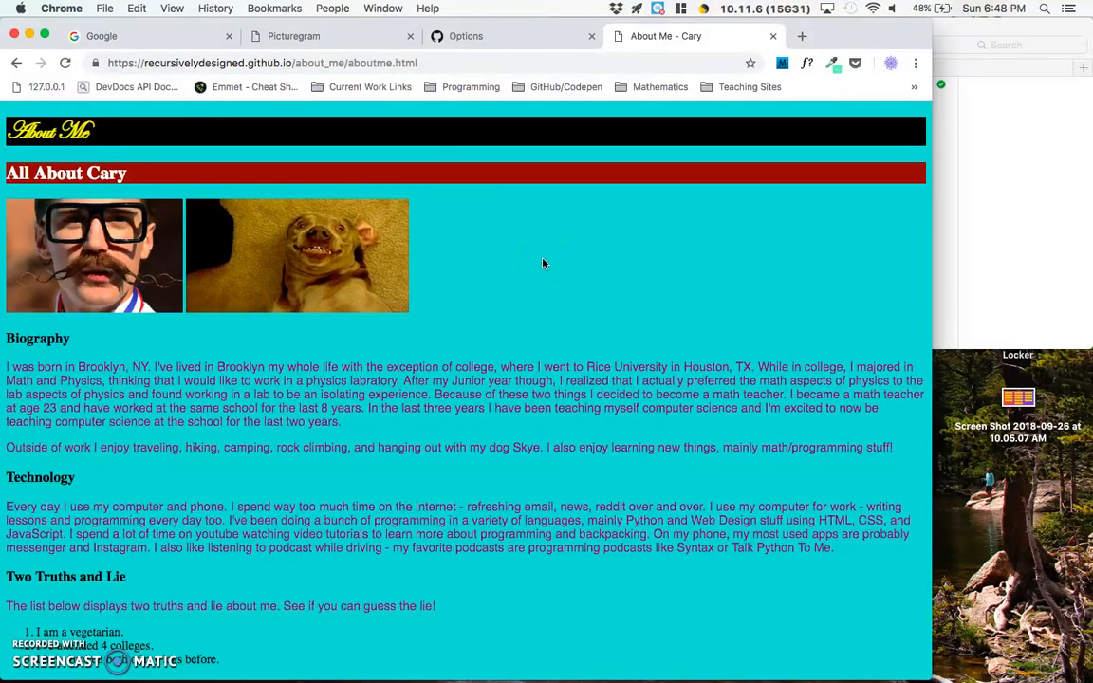
- Copy the published page's address, open it in Firefox to check the page there, and quit Firefox
{"action": "left_click", "coordinate": [448, 65]}
{"action": "key", "text": "super+c"}
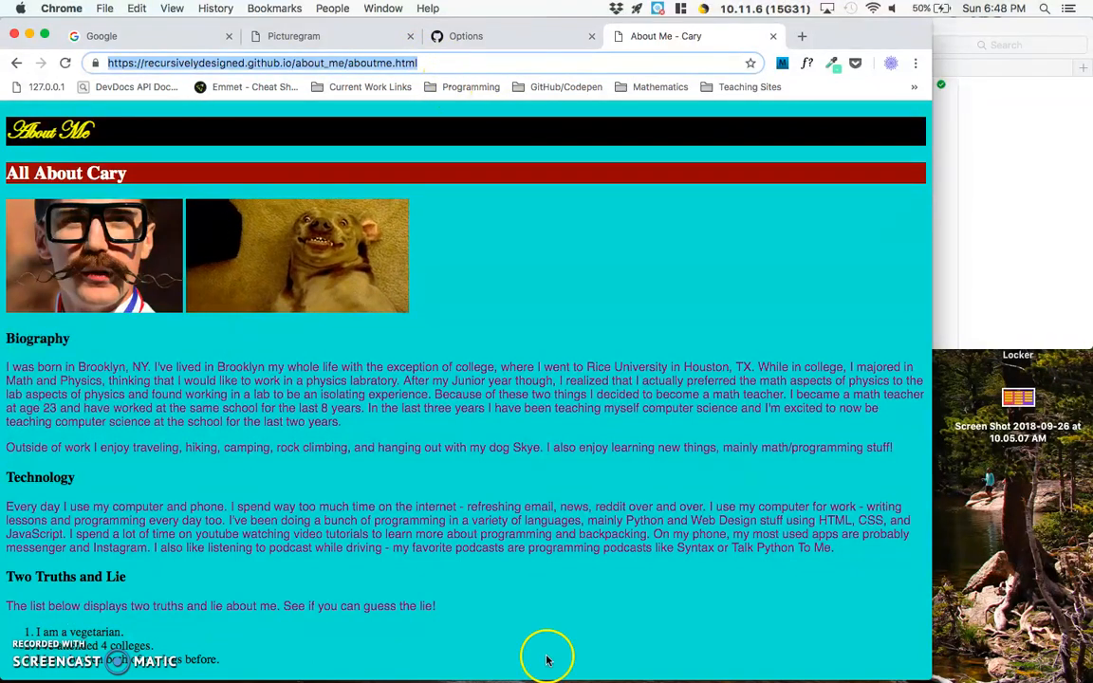
{"action": "mouse_move", "coordinate": [580, 676]}
{"action": "left_click", "coordinate": [386, 655]}
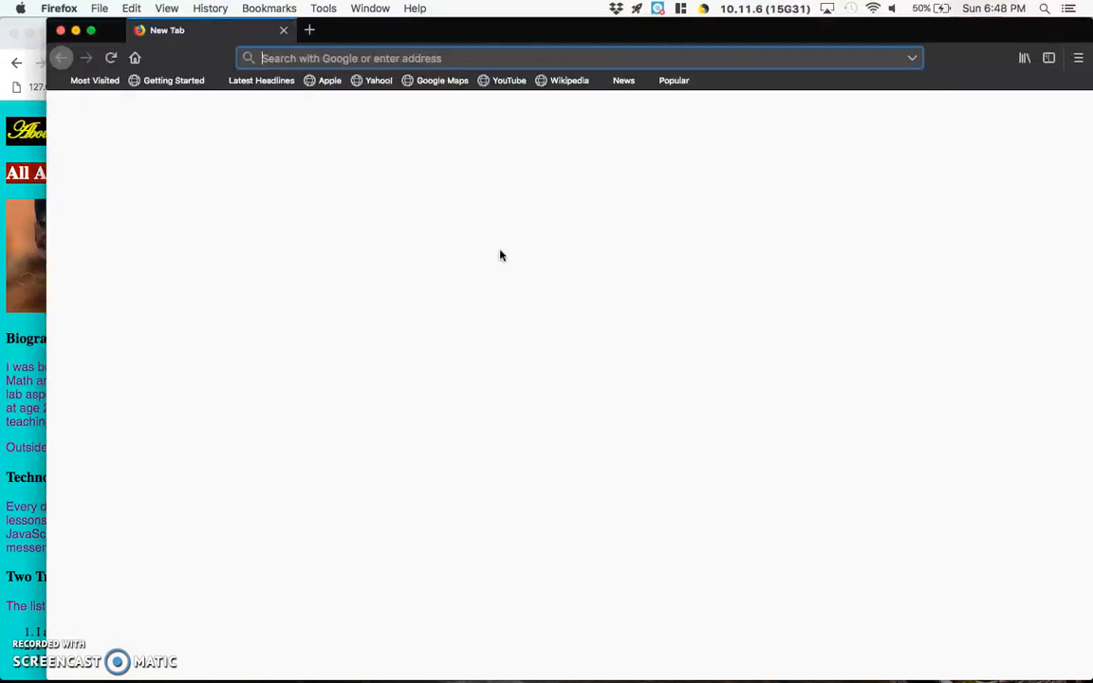
{"action": "key", "text": "super+v"}
{"action": "key", "text": "Return"}
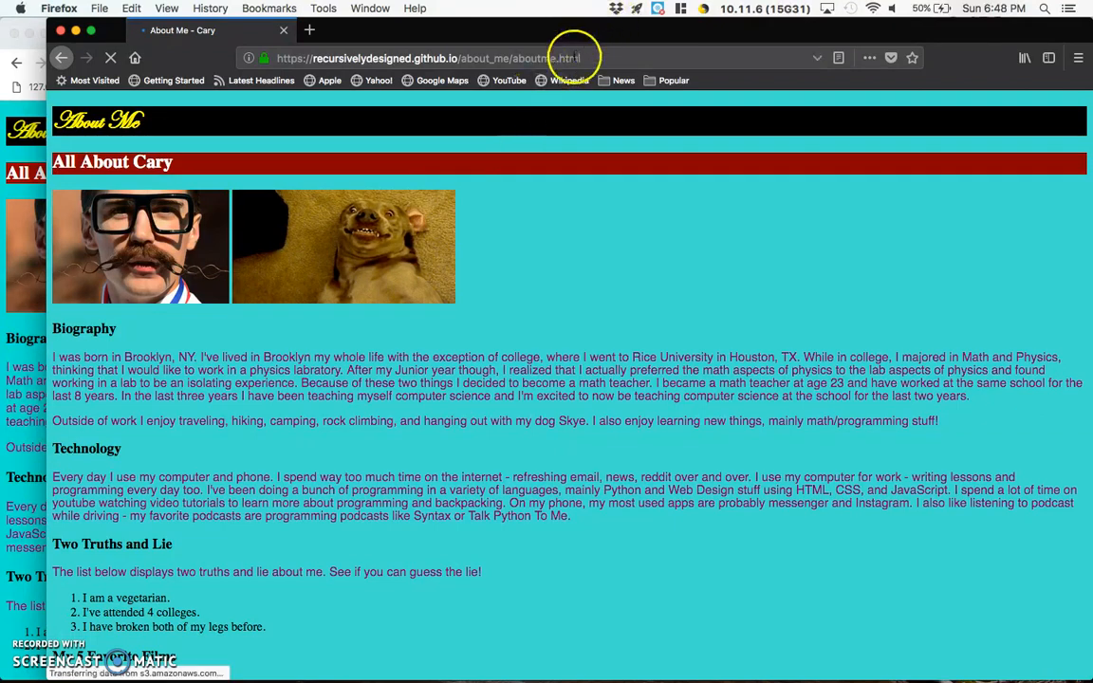
{"action": "key", "text": "super+q"}
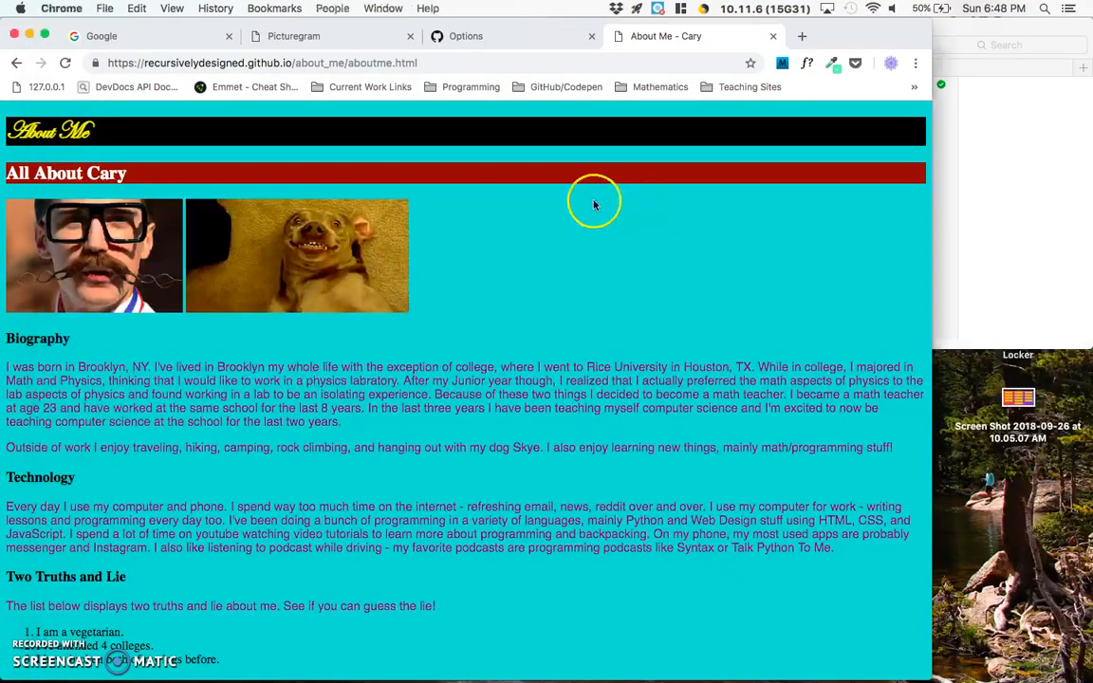
- Go from the repository settings to the account's profile page and dismiss the beta feature notice
{"action": "left_click", "coordinate": [475, 37]}
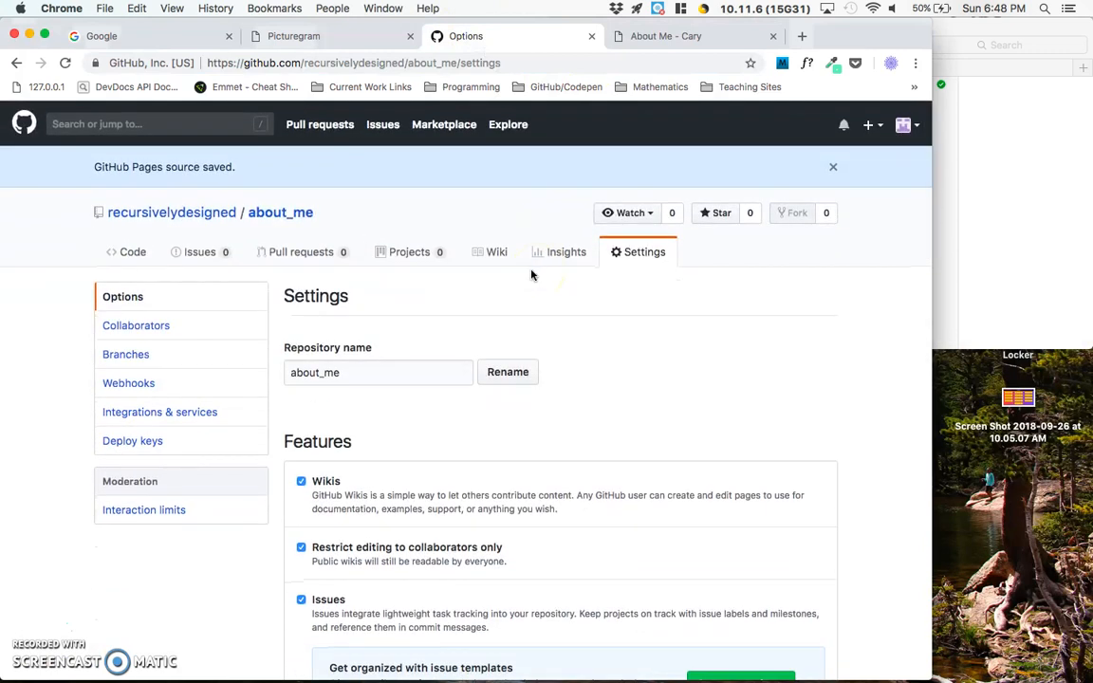
{"action": "left_click", "coordinate": [176, 215]}
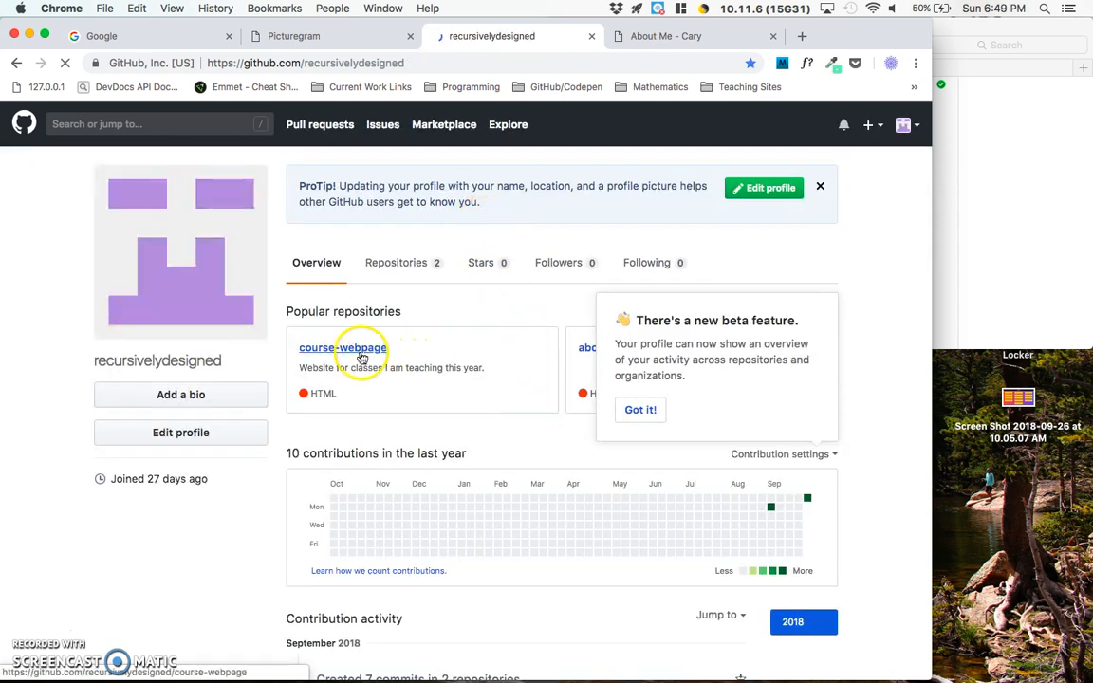
{"action": "left_click", "coordinate": [647, 409]}
{"action": "left_click", "coordinate": [612, 349]}
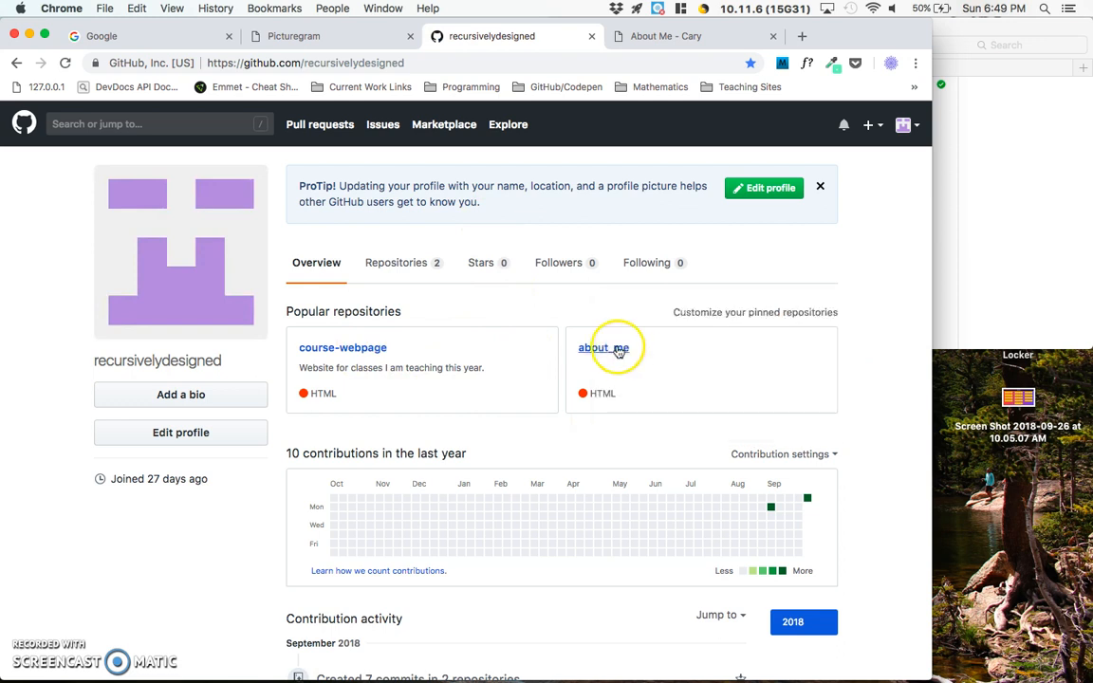
- Create a public repository named picturegram after the local Picturegram folder, initialized with a README
{"action": "left_click", "coordinate": [870, 125]}
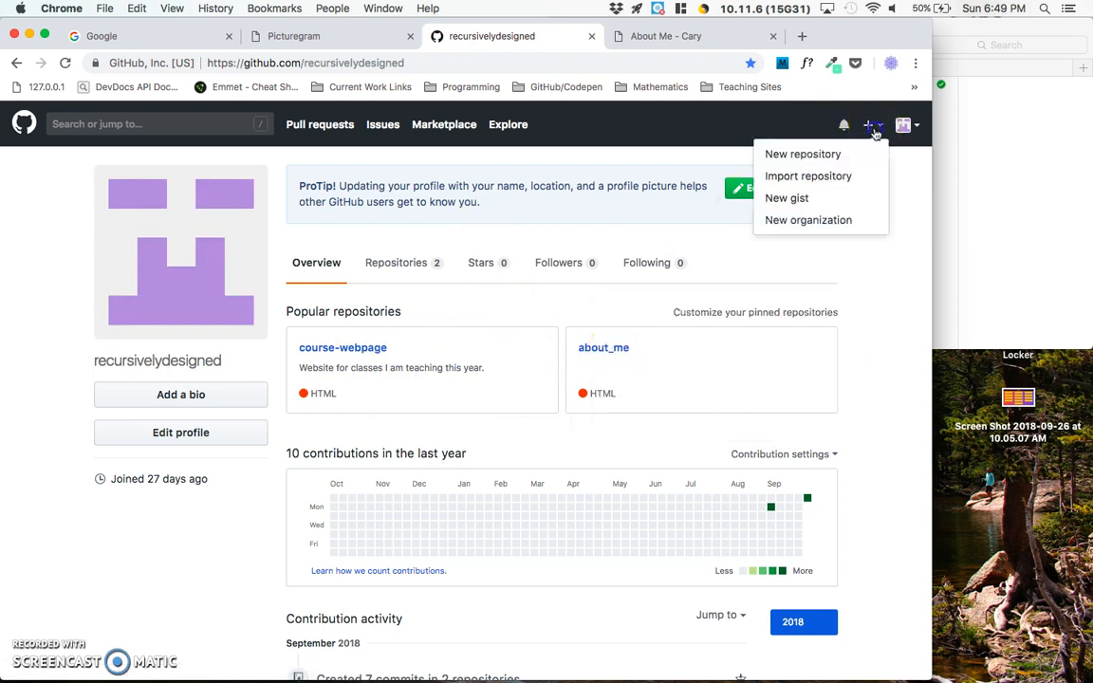
{"action": "left_click", "coordinate": [843, 158]}
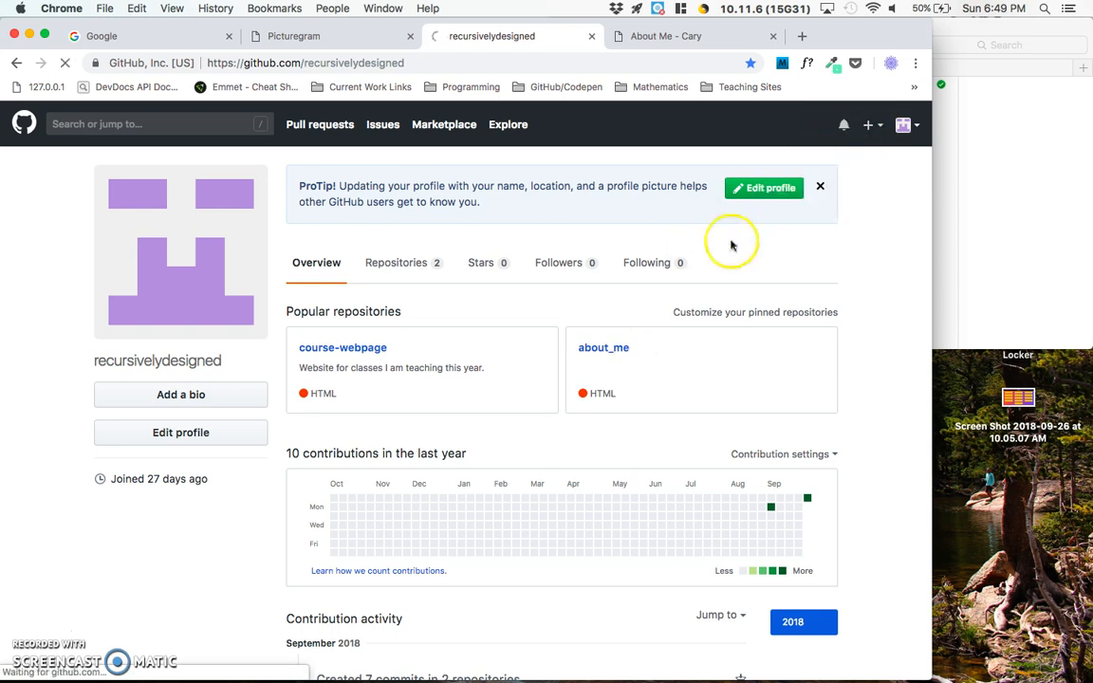
{"action": "left_click", "coordinate": [1061, 221]}
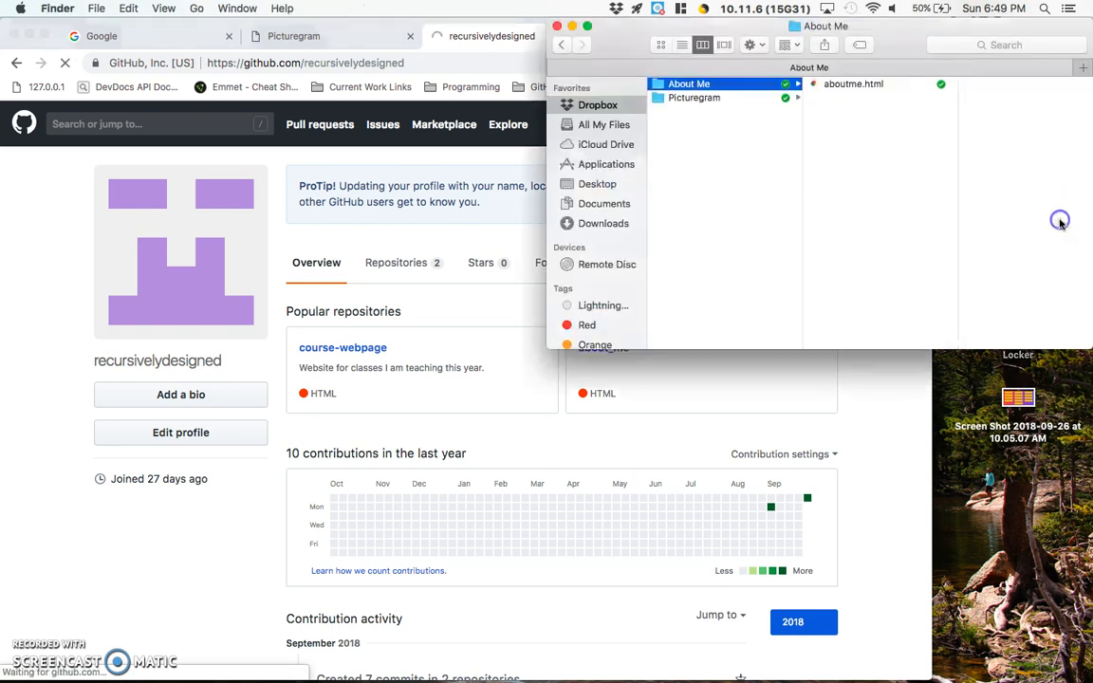
{"action": "left_click", "coordinate": [694, 98]}
{"action": "left_click", "coordinate": [432, 283]}
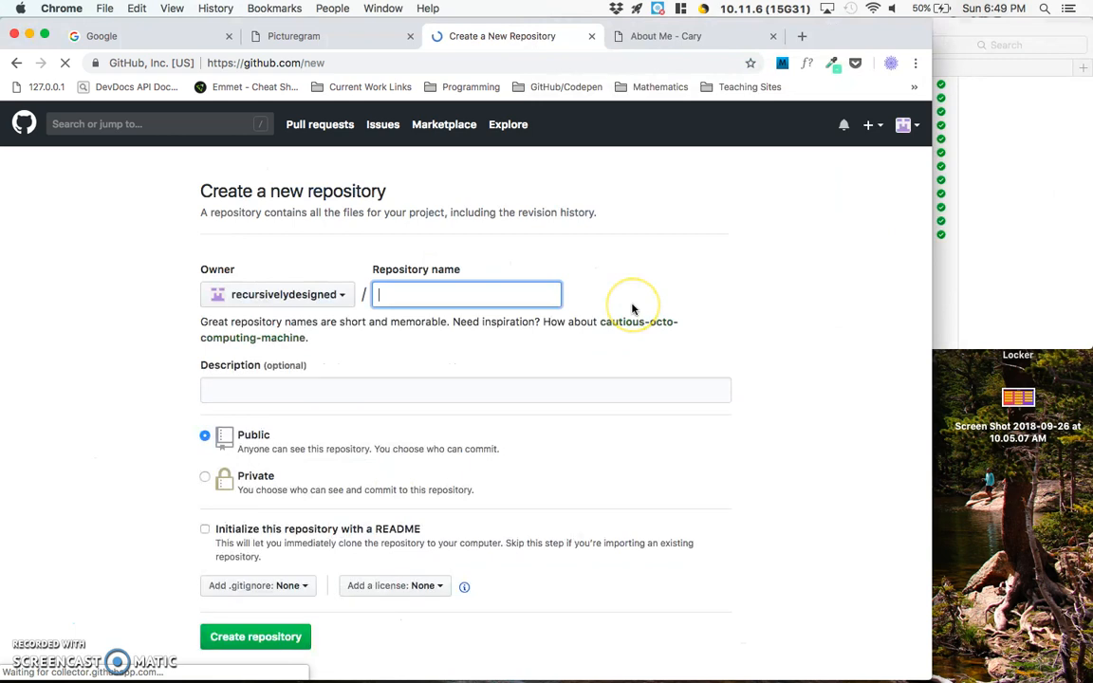
{"action": "type", "text": "picturegram"}
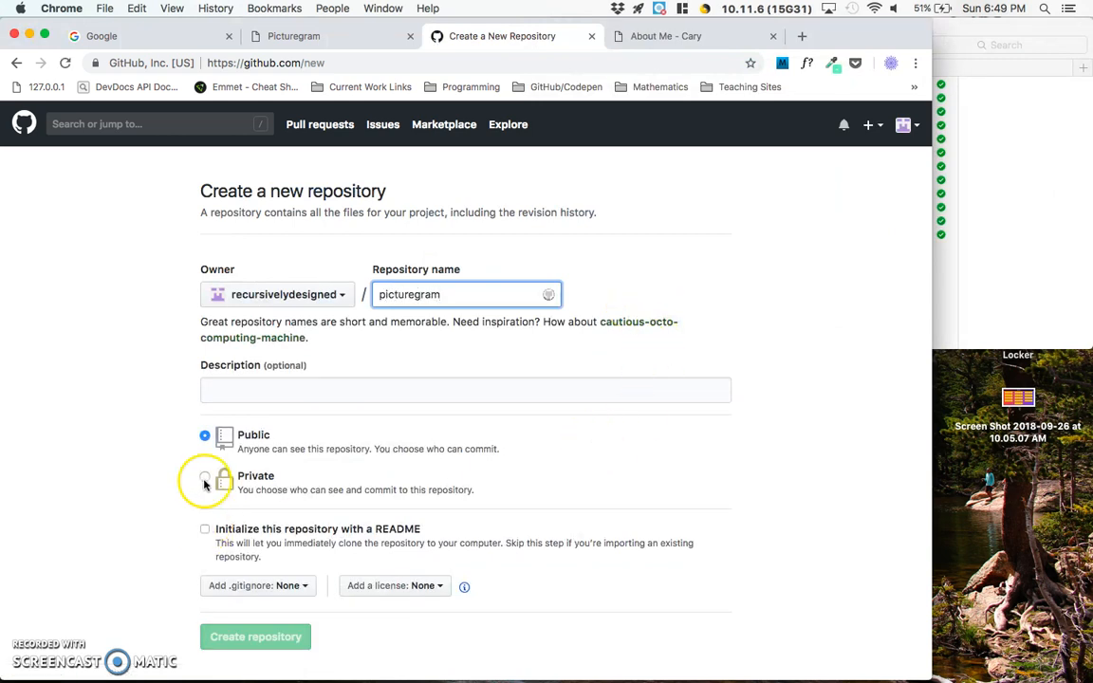
{"action": "left_click", "coordinate": [205, 530]}
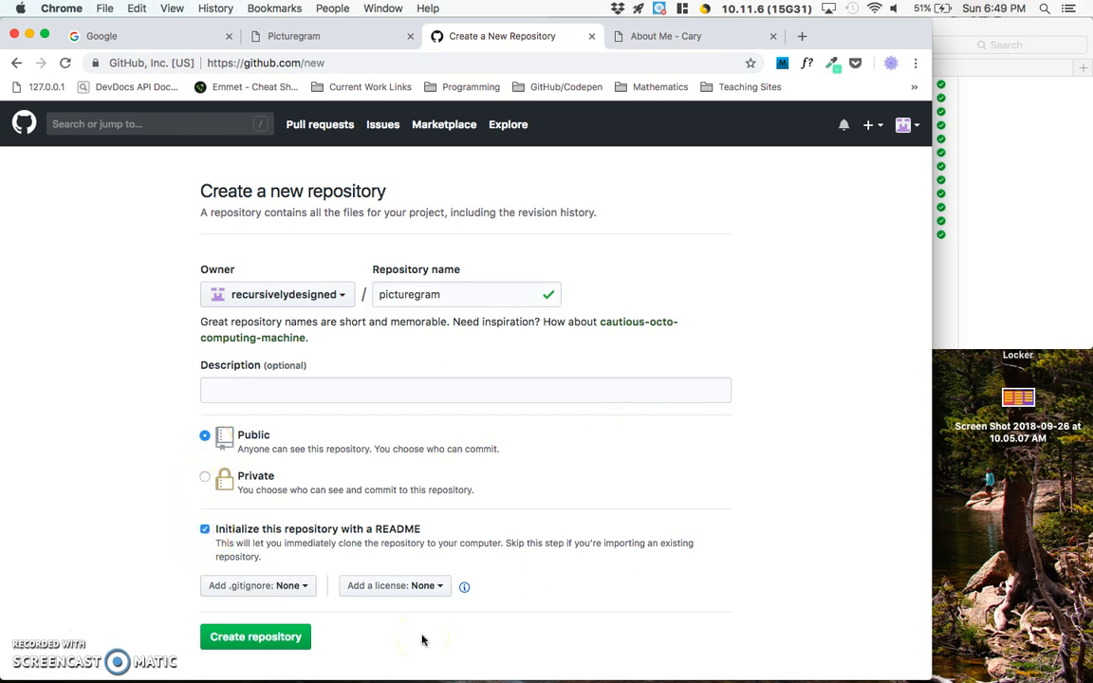
{"action": "left_click", "coordinate": [263, 643]}
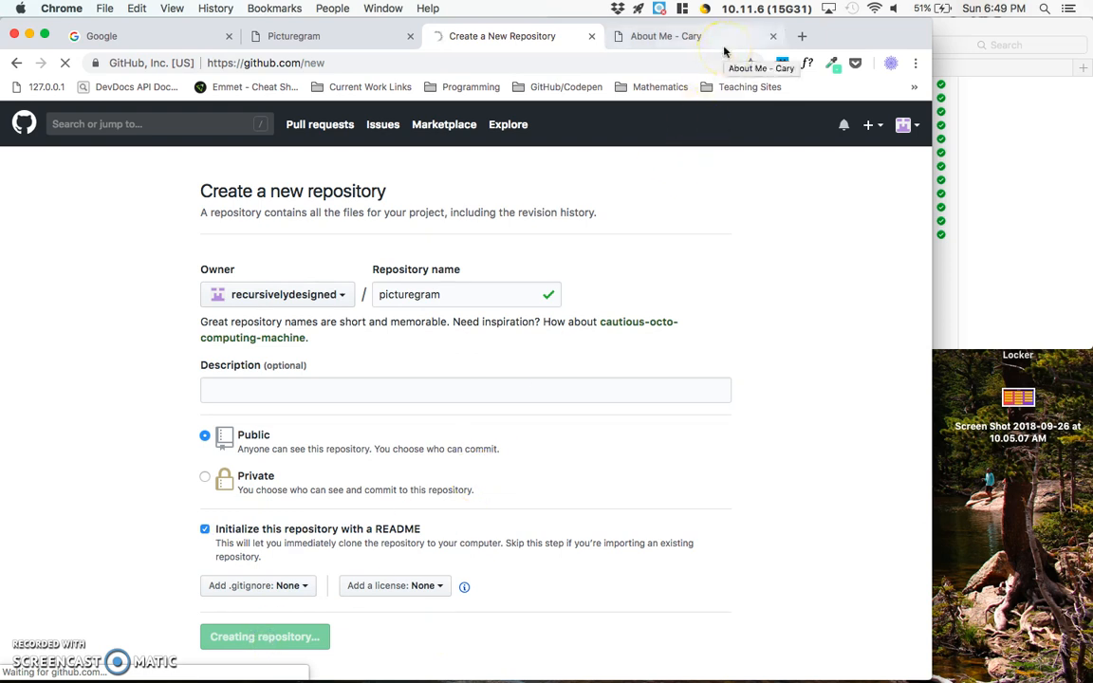
{"action": "left_click_drag", "start_coordinate": [444, 295], "coordinate": [395, 297]}
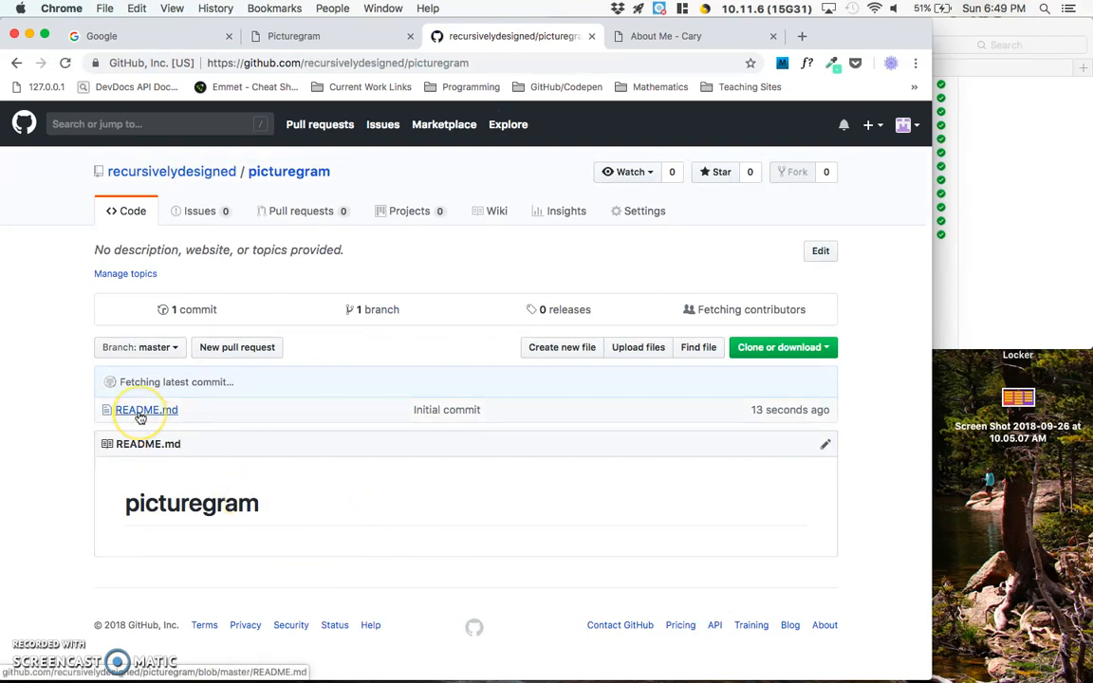
- Review picturegram.html and the image files in the local Picturegram folder, and open the picturegram repository's file upload page
{"action": "left_click", "coordinate": [941, 183]}
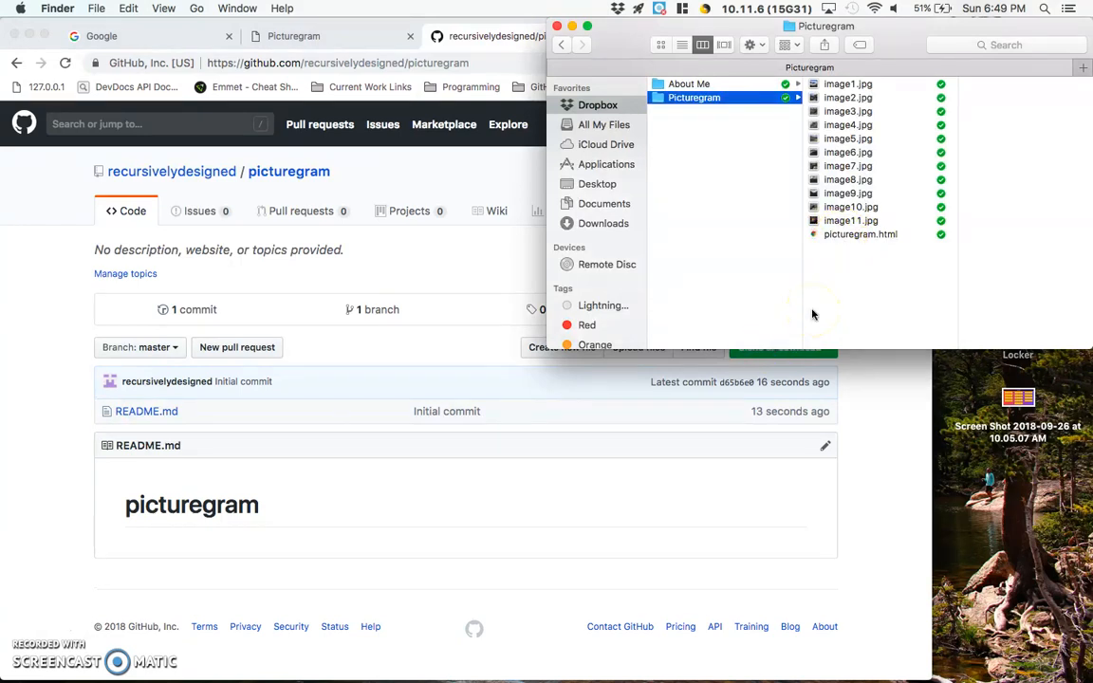
{"action": "left_click", "coordinate": [859, 235]}
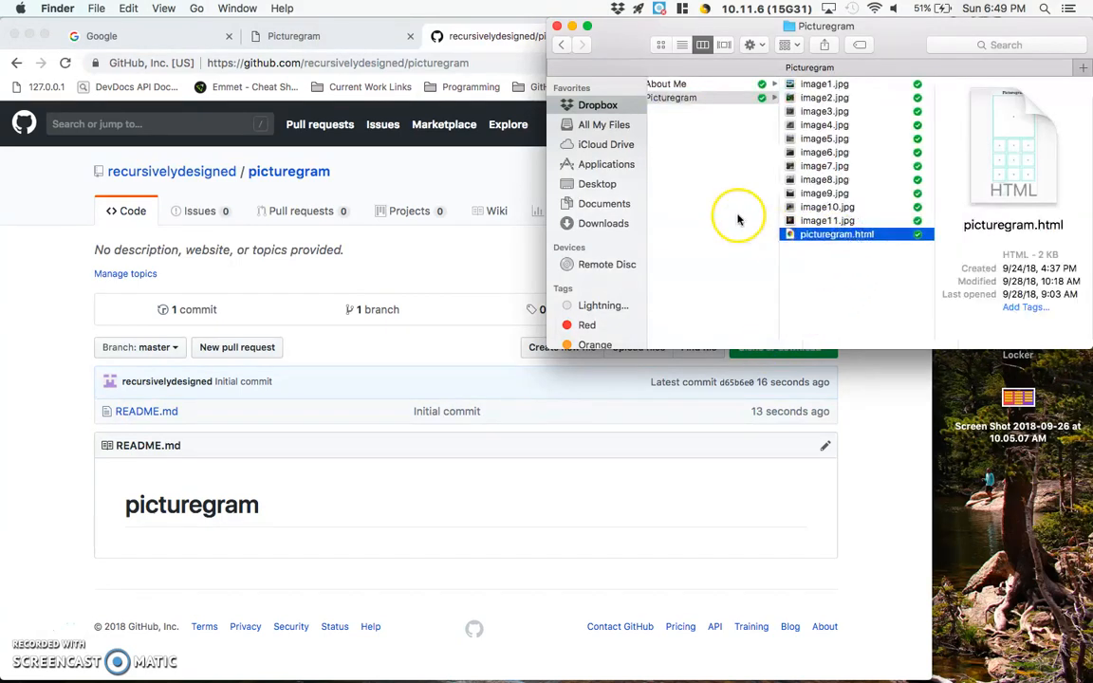
{"action": "left_click", "coordinate": [859, 221]}
{"action": "left_click", "coordinate": [824, 83], "text": "shift"}
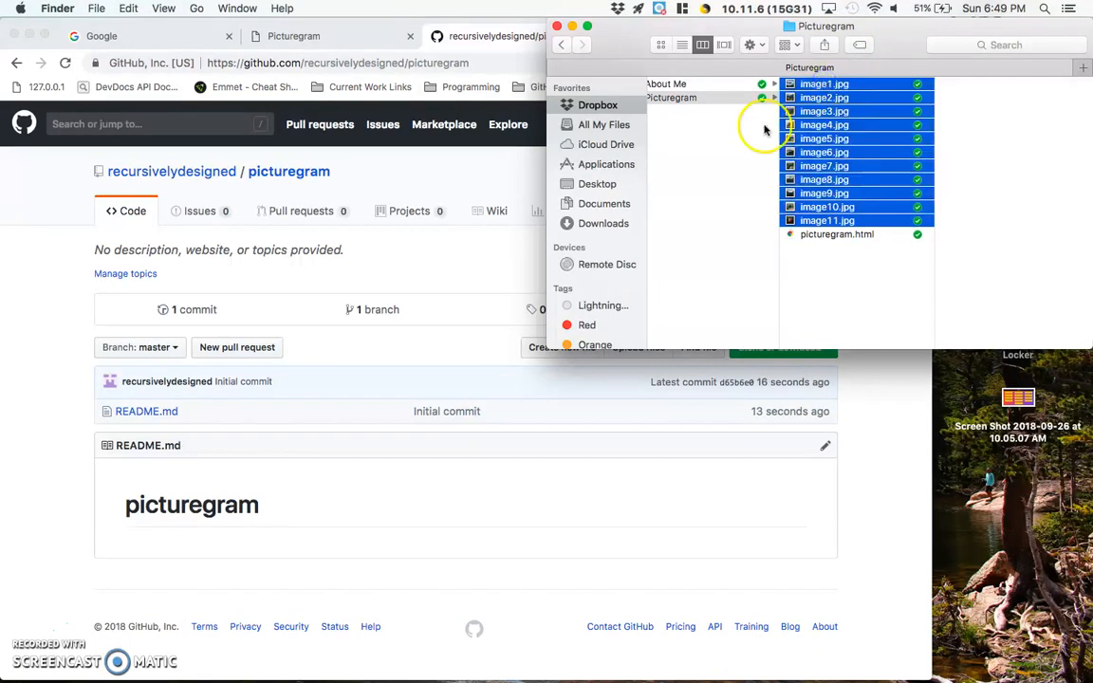
{"action": "left_click", "coordinate": [497, 349]}
{"action": "left_click", "coordinate": [627, 351]}
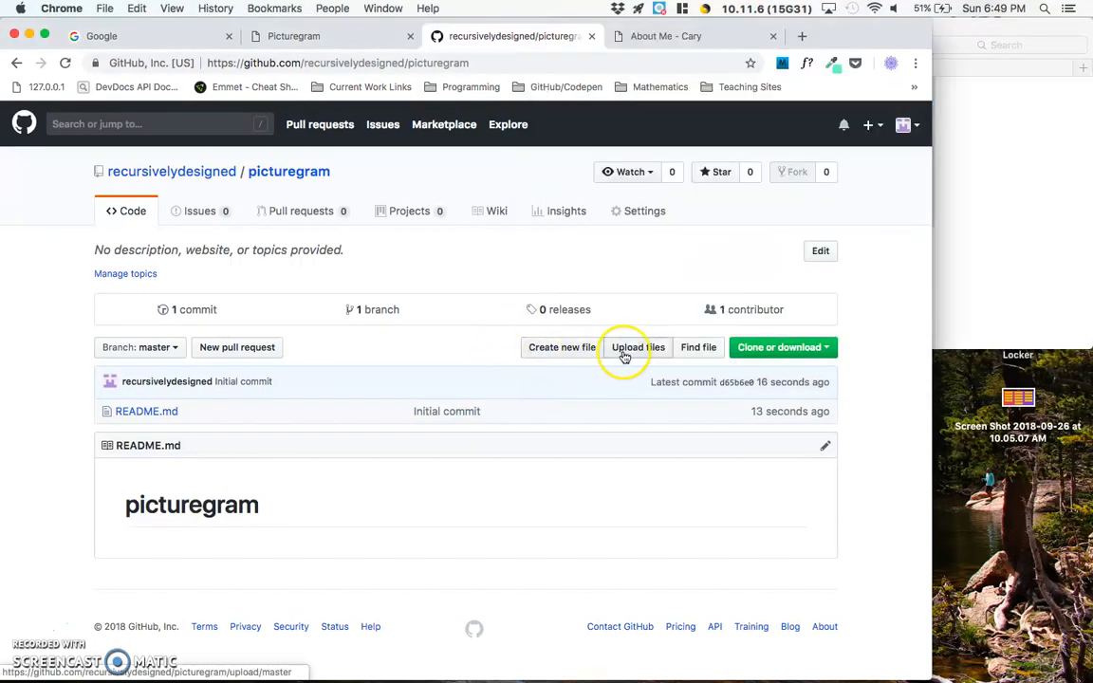
- Add picturegram.html and image1.jpg through image11.jpg from the local Picturegram folder to the repository upload
{"action": "left_click", "coordinate": [1047, 285]}
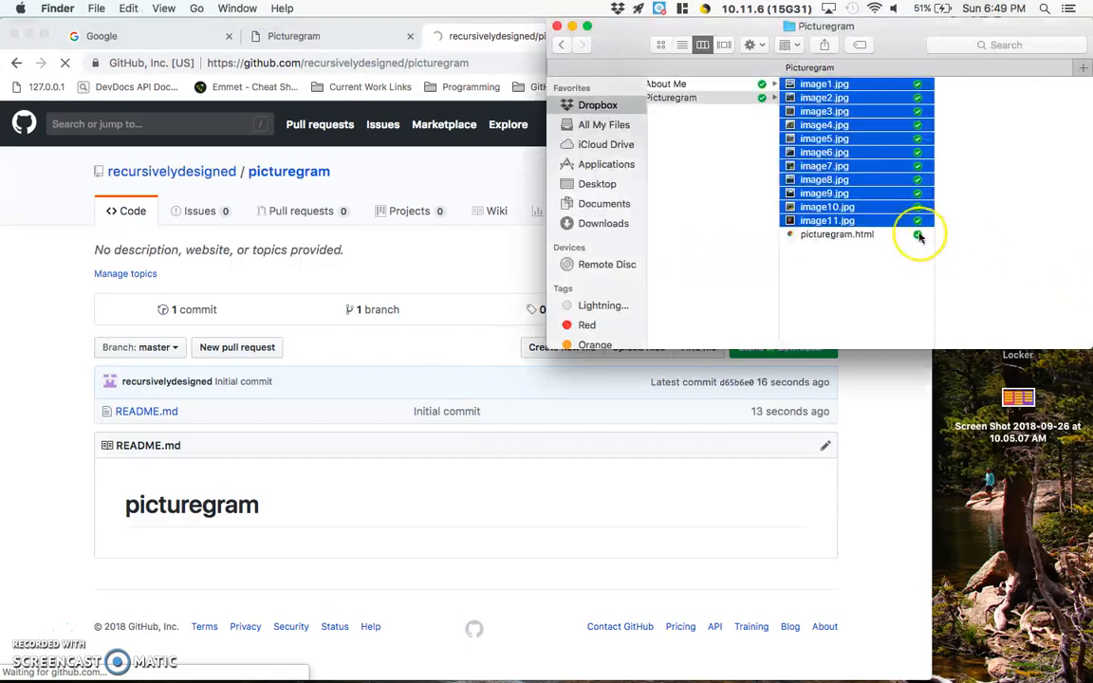
{"action": "left_click", "coordinate": [842, 237]}
{"action": "left_click", "coordinate": [835, 85], "text": "shift"}
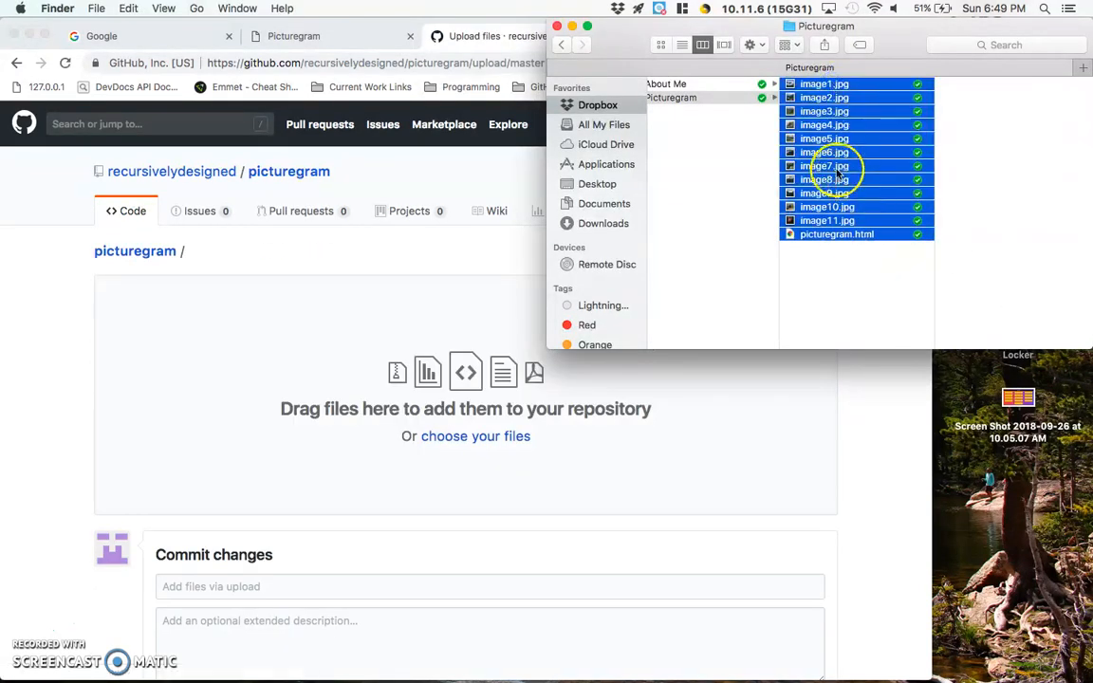
{"action": "left_click_drag", "start_coordinate": [829, 171], "coordinate": [327, 408]}
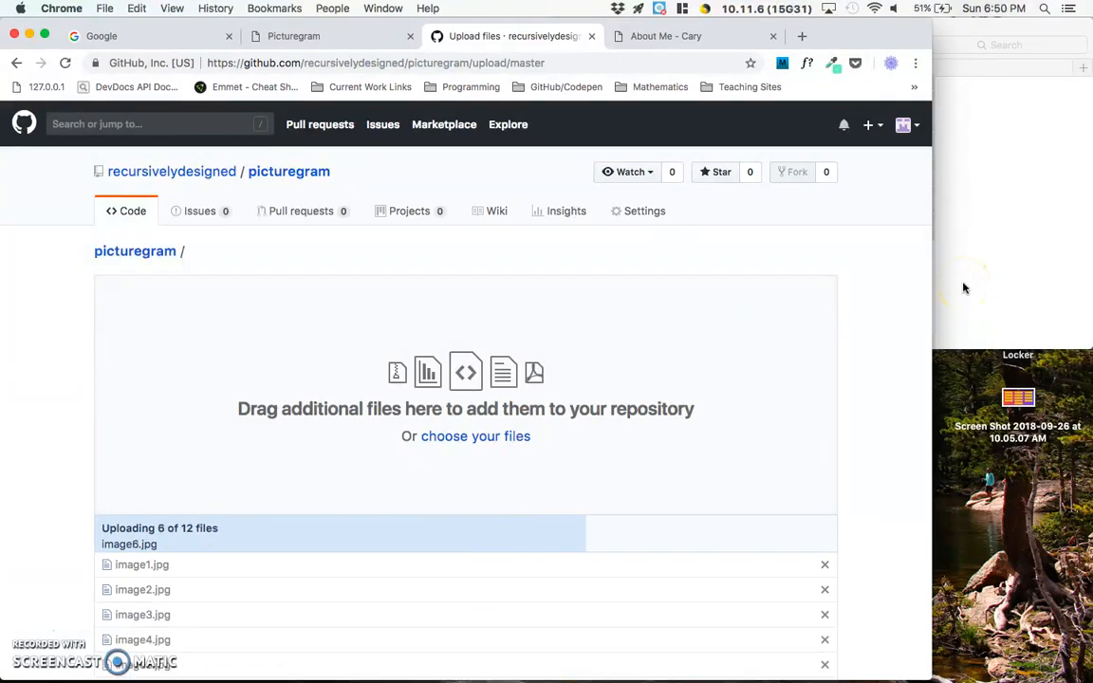
- Commit the uploaded files directly to the master branch with the message "First commit + 11 images added."
{"action": "scroll", "coordinate": [735, 447], "scroll_direction": "down", "scroll_amount": 5}
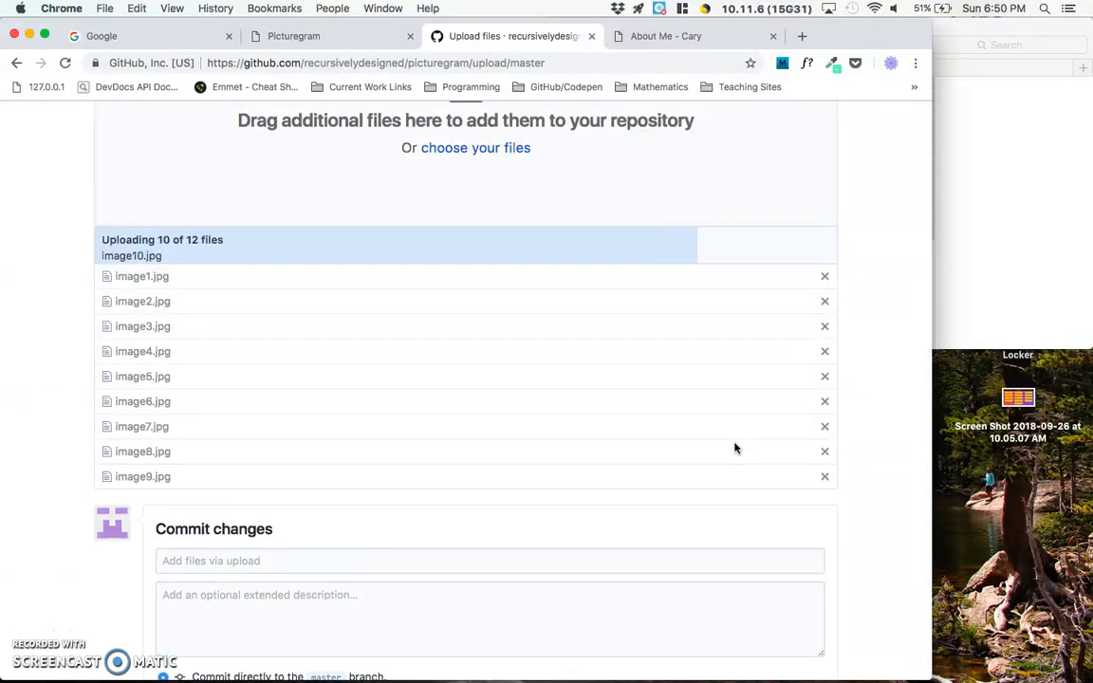
{"action": "scroll", "coordinate": [735, 447], "scroll_direction": "down", "scroll_amount": 2}
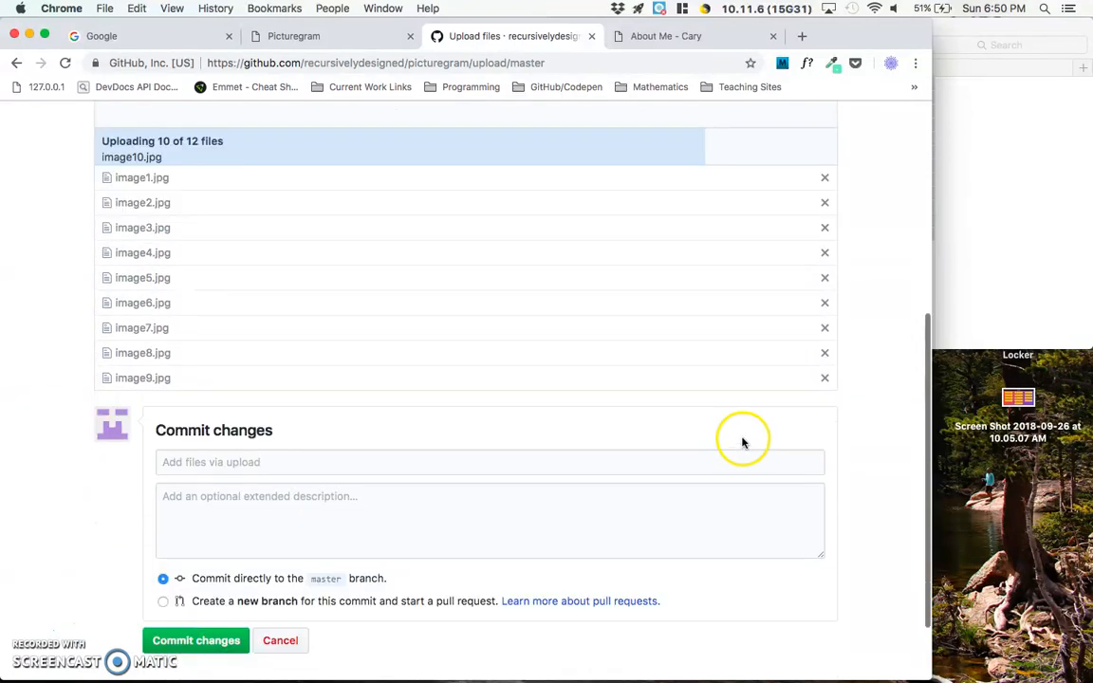
{"action": "left_click", "coordinate": [453, 462]}
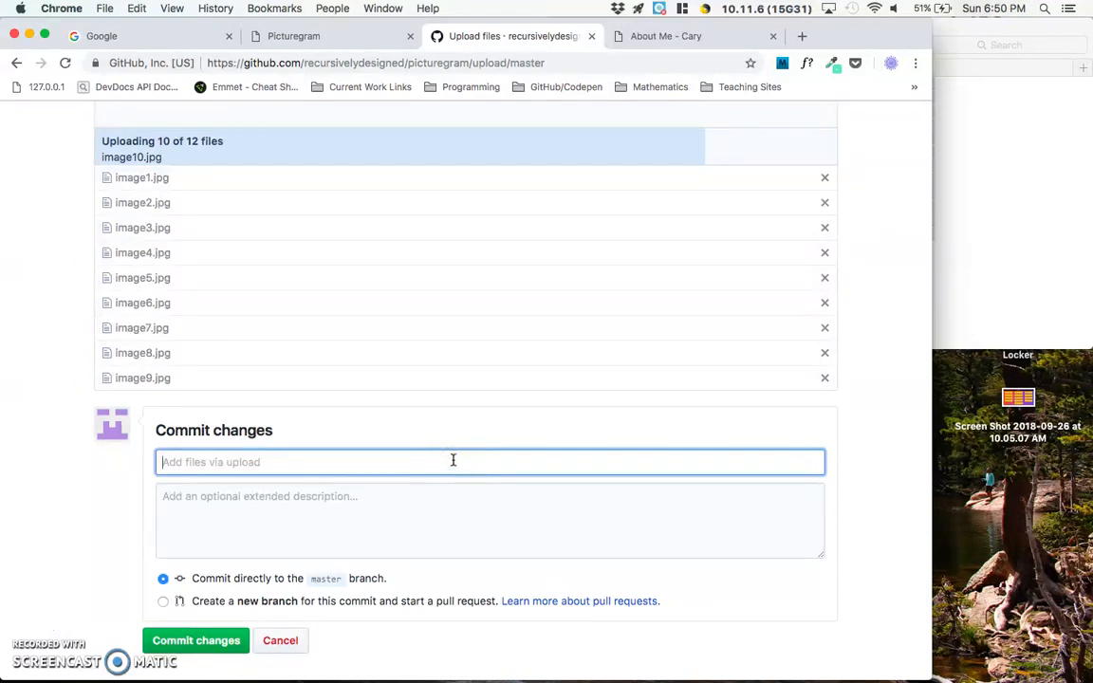
{"action": "type", "text": "First comm"}
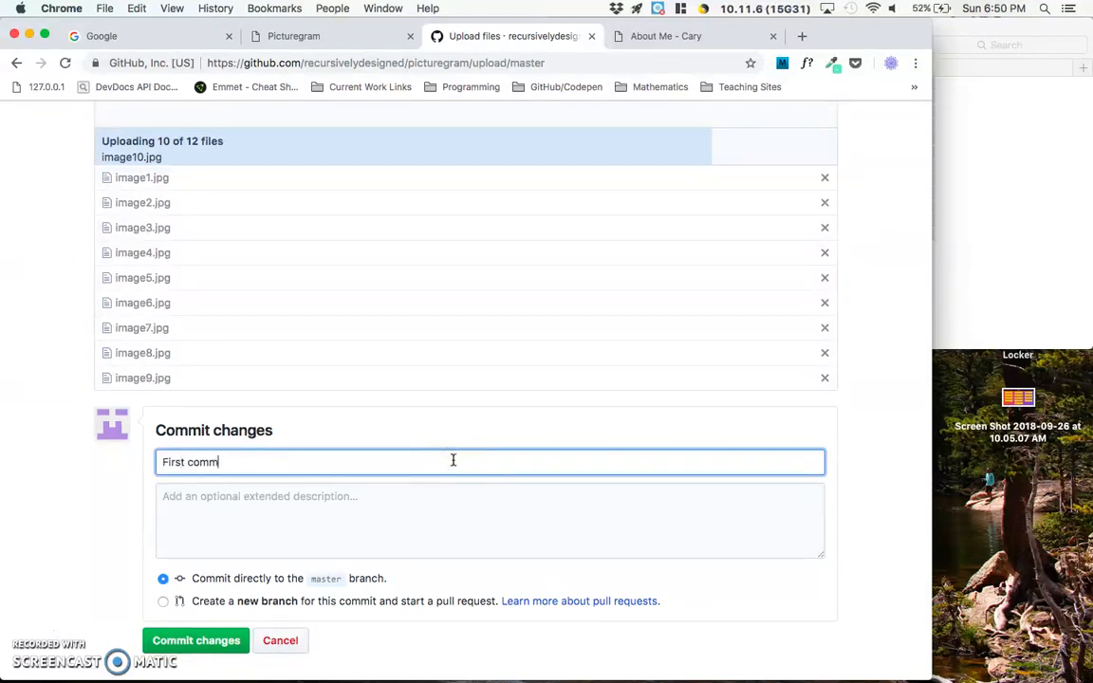
{"action": "type", "text": "it + 11 images add"}
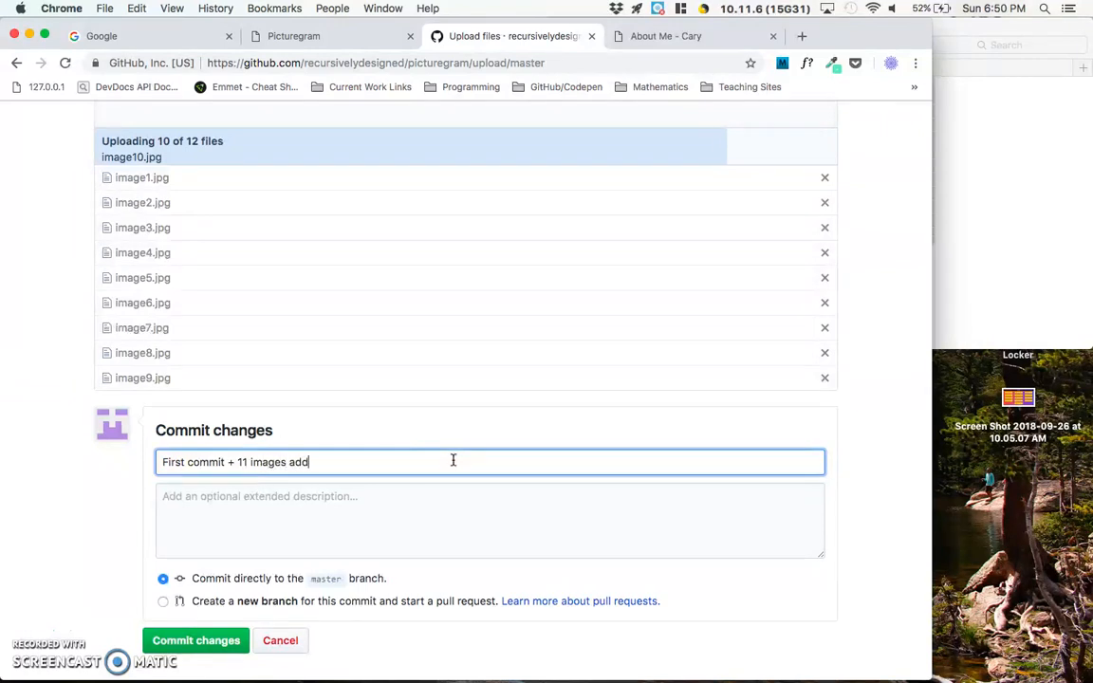
{"action": "type", "text": "ed."}
{"action": "scroll", "coordinate": [282, 548], "scroll_direction": "down", "scroll_amount": 3}
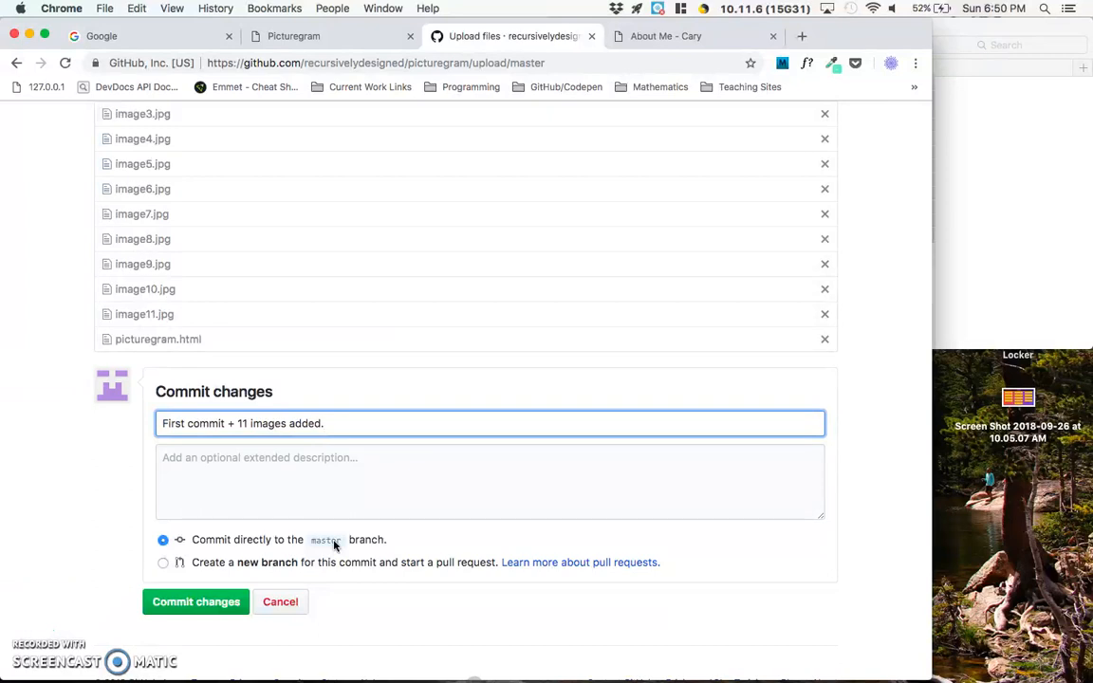
{"action": "scroll", "coordinate": [215, 598], "scroll_direction": "up", "scroll_amount": 2}
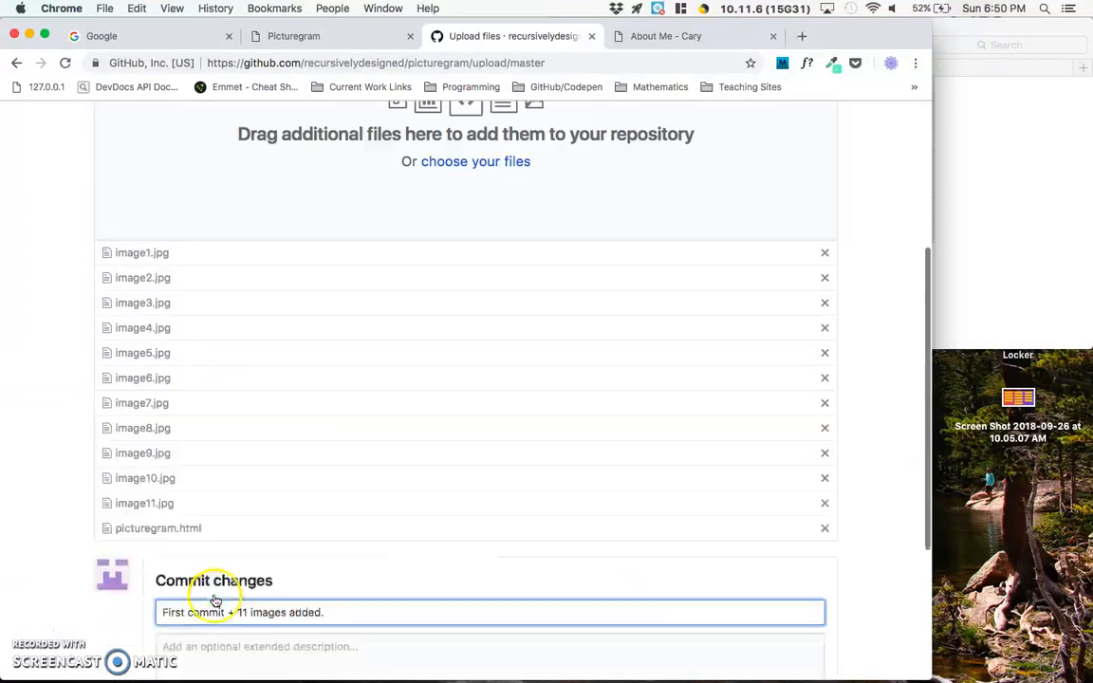
{"action": "scroll", "coordinate": [215, 601], "scroll_direction": "down", "scroll_amount": 3}
{"action": "left_click", "coordinate": [210, 548]}
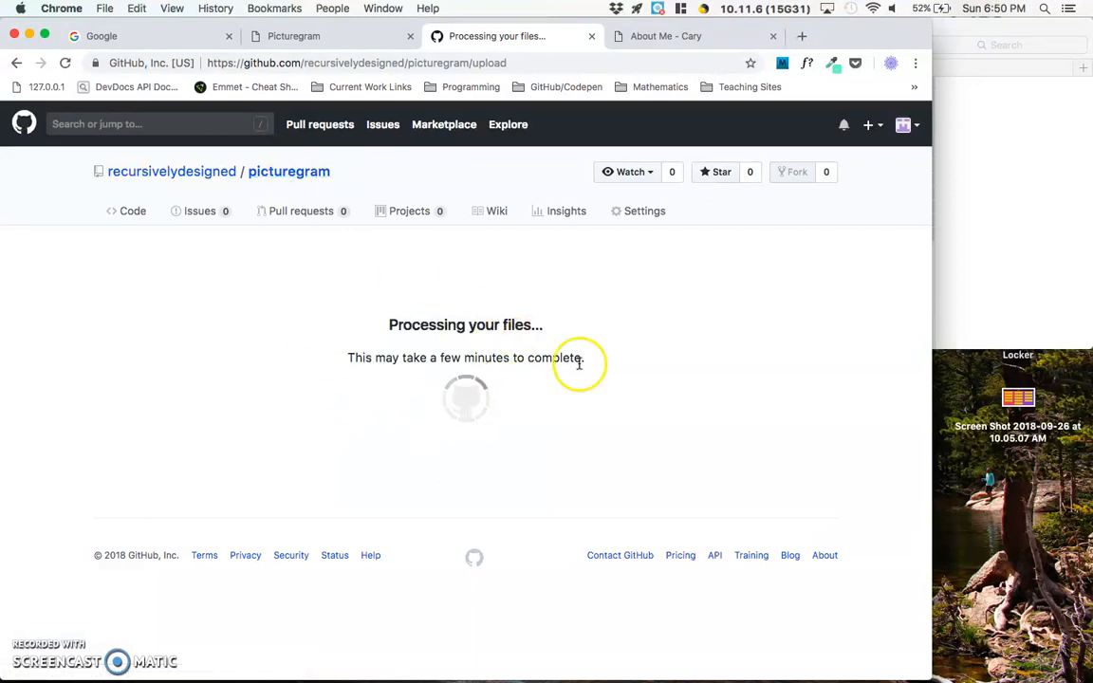
- Check the committed files in the picturegram repository, preview image1.jpg, and return to the file list
{"action": "left_click", "coordinate": [1015, 300]}
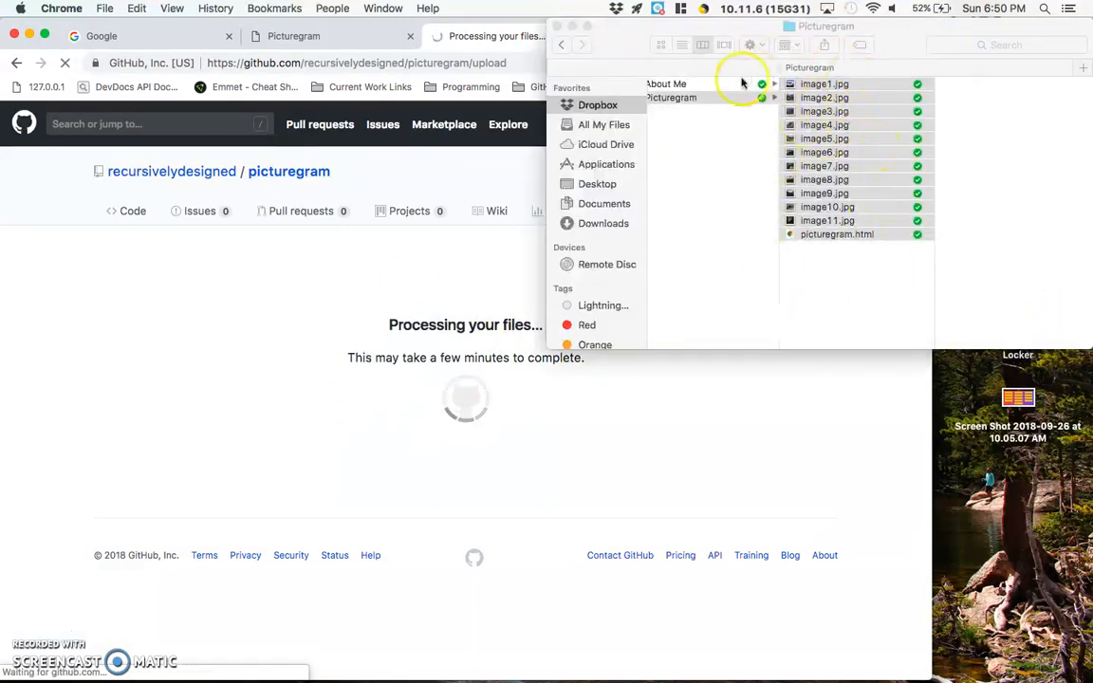
{"action": "left_click", "coordinate": [377, 256]}
{"action": "scroll", "coordinate": [392, 420], "scroll_direction": "down", "scroll_amount": 2}
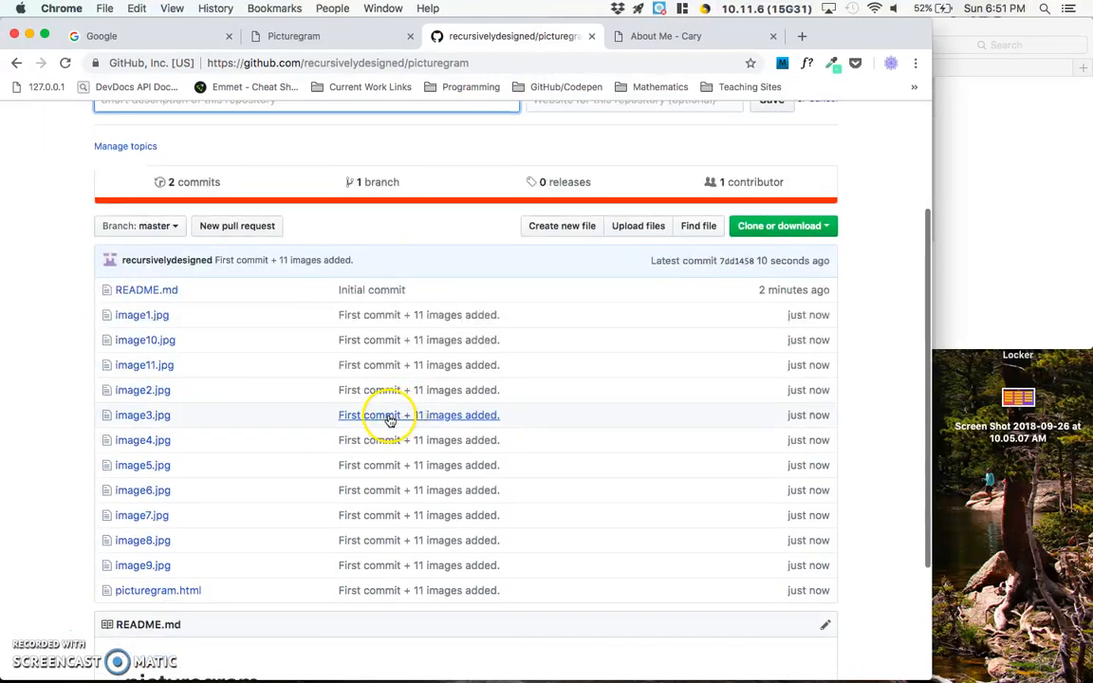
{"action": "left_click", "coordinate": [141, 315]}
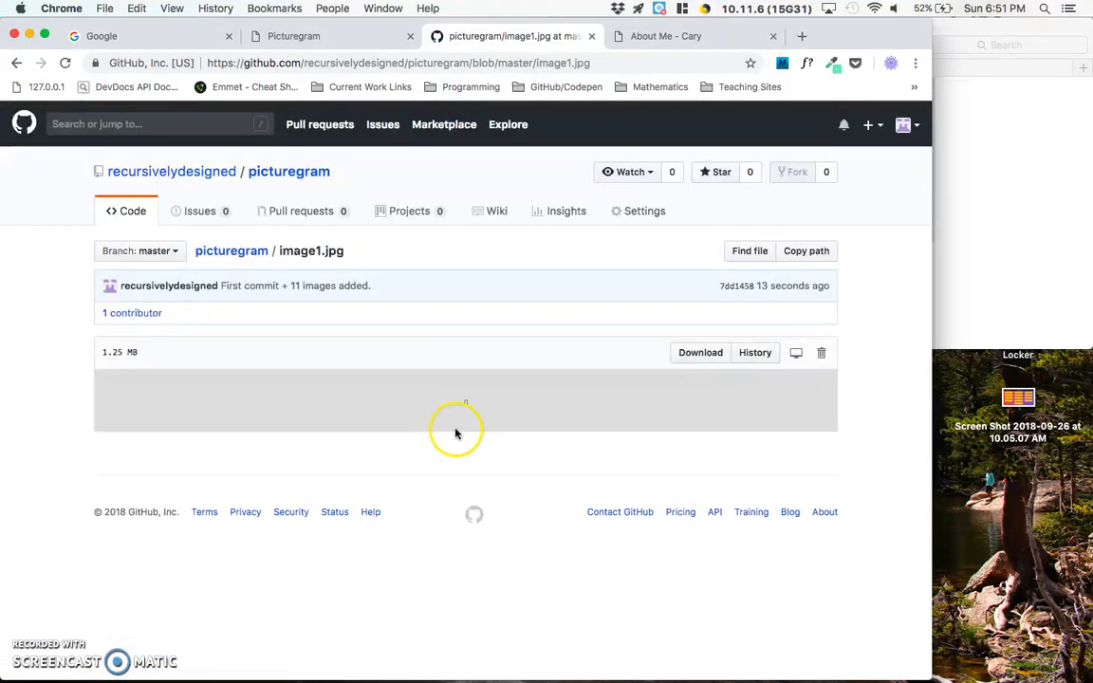
{"action": "scroll", "coordinate": [467, 408], "scroll_direction": "down", "scroll_amount": 5}
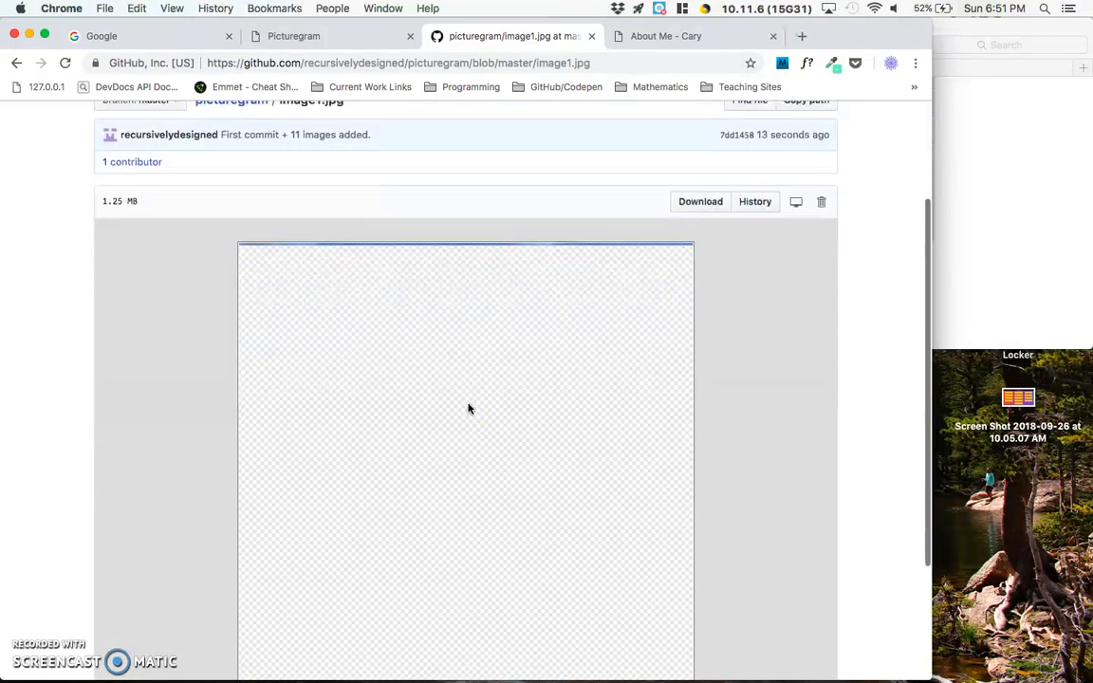
{"action": "scroll", "coordinate": [468, 408], "scroll_direction": "up", "scroll_amount": 3}
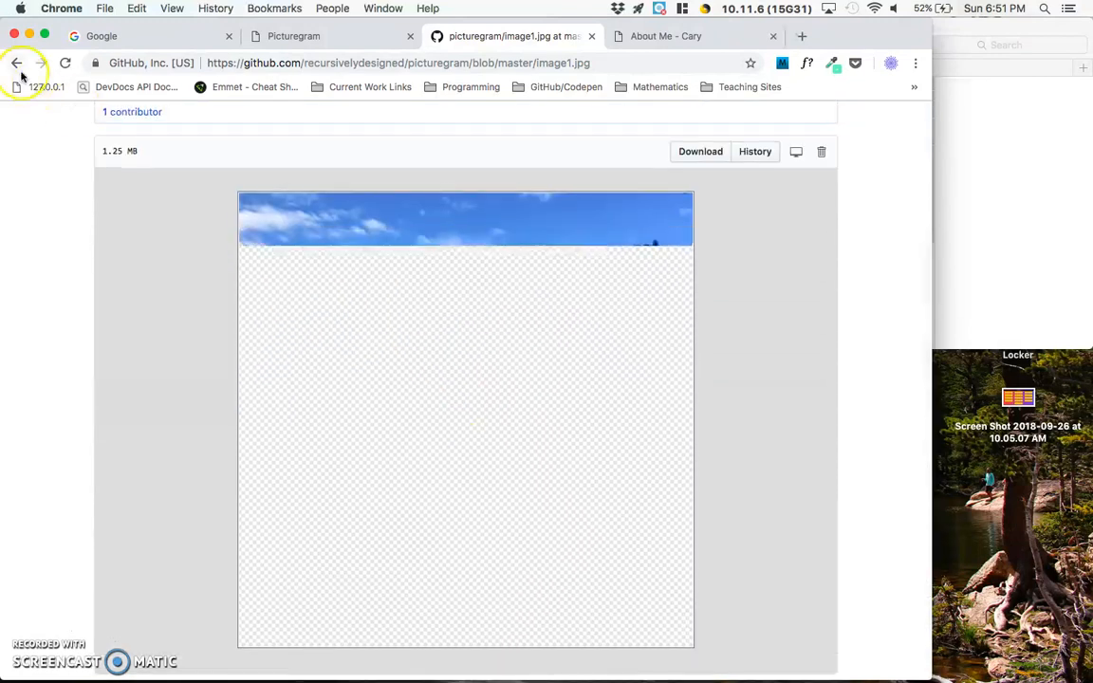
{"action": "left_click", "coordinate": [16, 62]}
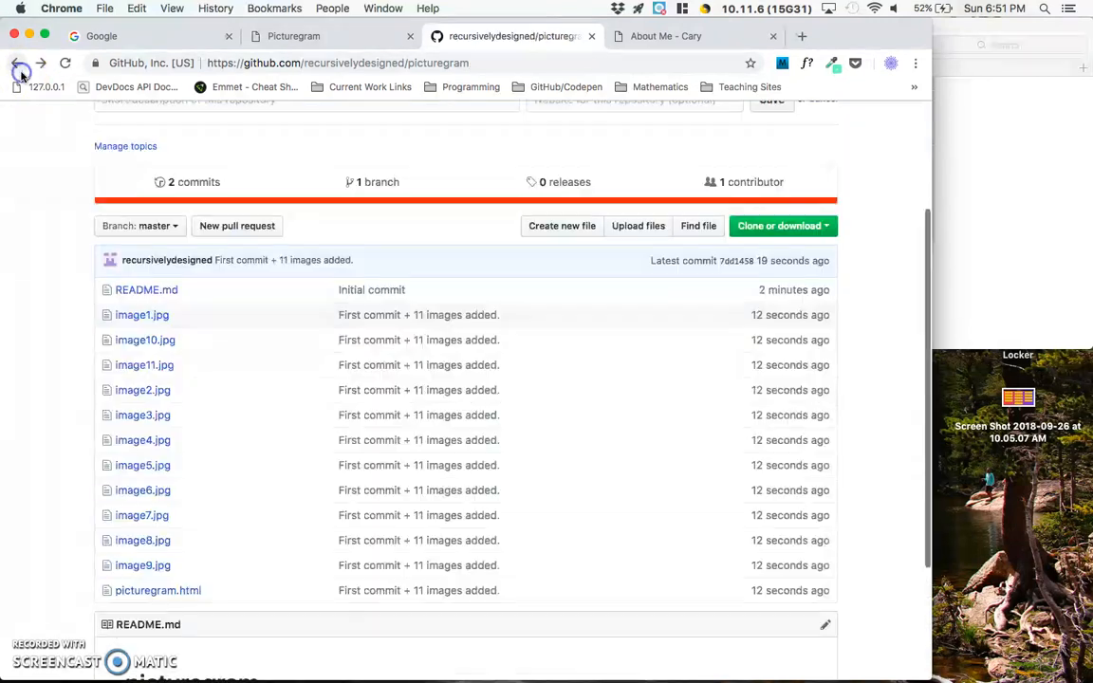
- Look through the source code of picturegram.html in the repository and return to the repository's main page
{"action": "left_click", "coordinate": [181, 593]}
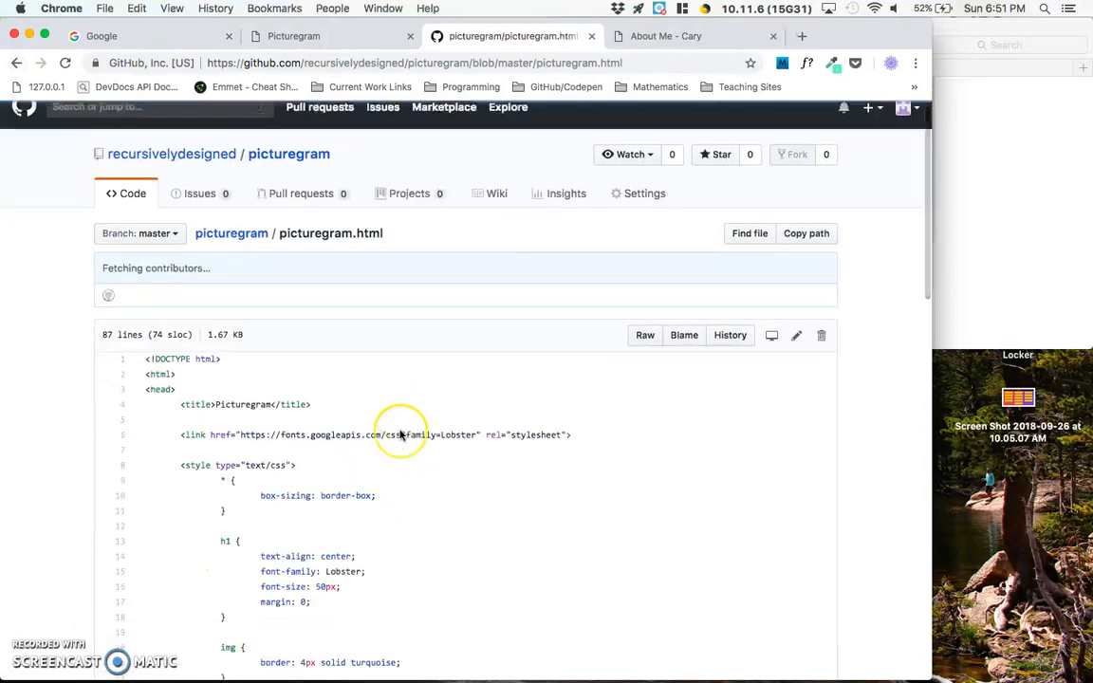
{"action": "scroll", "coordinate": [402, 434], "scroll_direction": "down", "scroll_amount": 10}
{"action": "scroll", "coordinate": [470, 434], "scroll_direction": "down", "scroll_amount": 5}
{"action": "scroll", "coordinate": [400, 434], "scroll_direction": "up", "scroll_amount": 15}
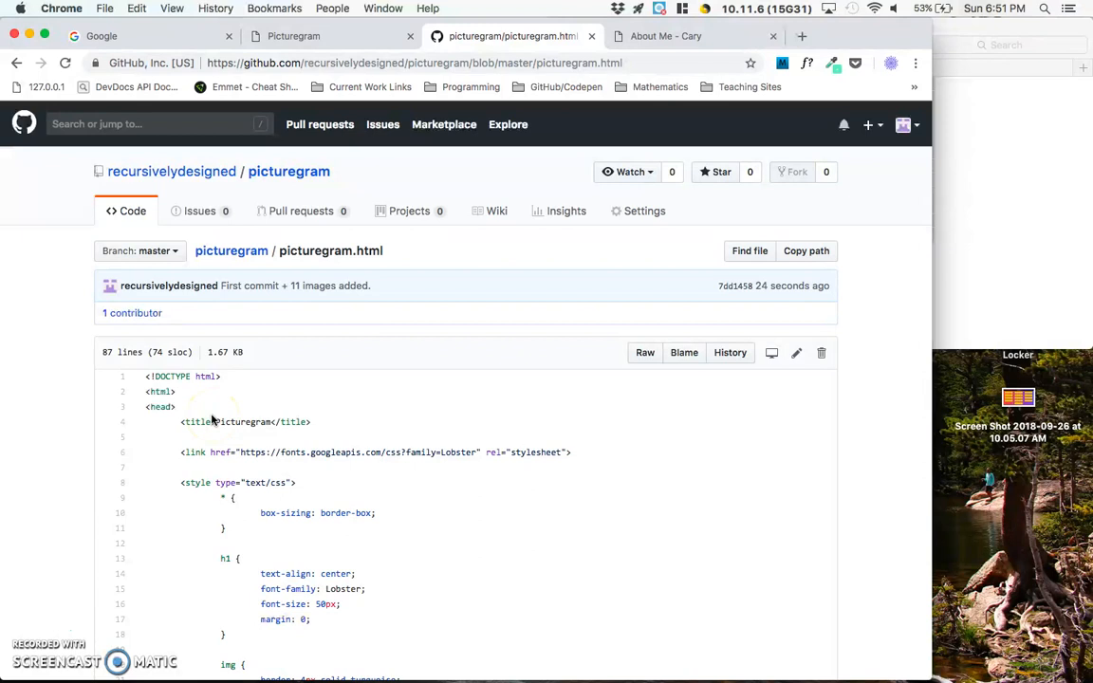
{"action": "left_click", "coordinate": [17, 62]}
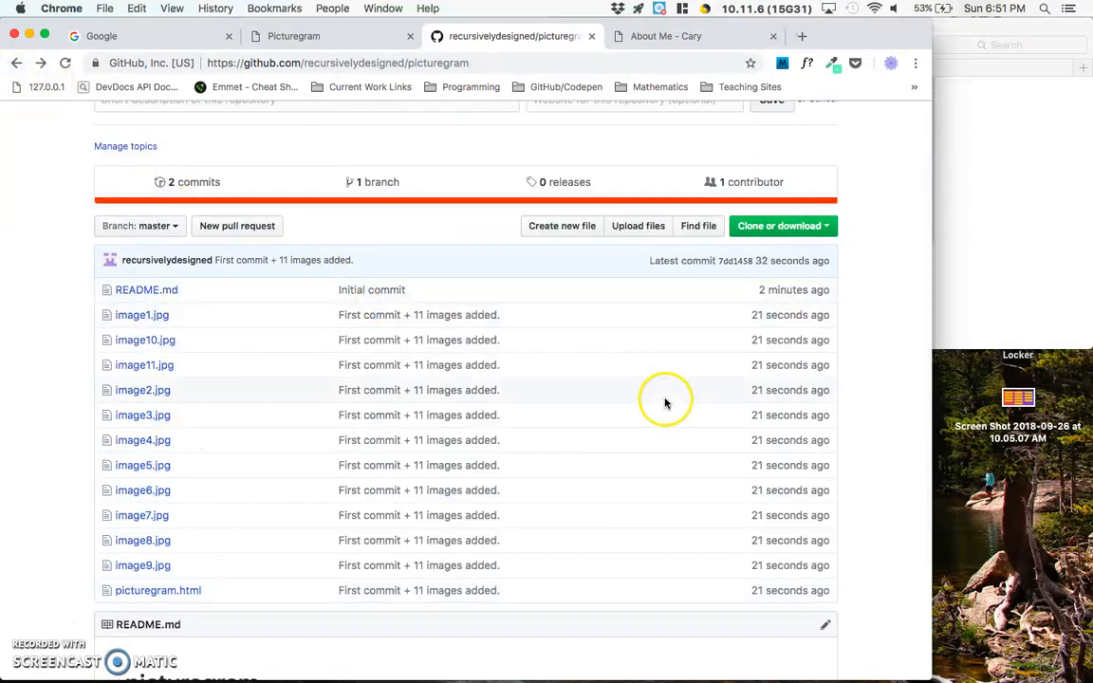
{"action": "scroll", "coordinate": [665, 403], "scroll_direction": "up", "scroll_amount": 3}
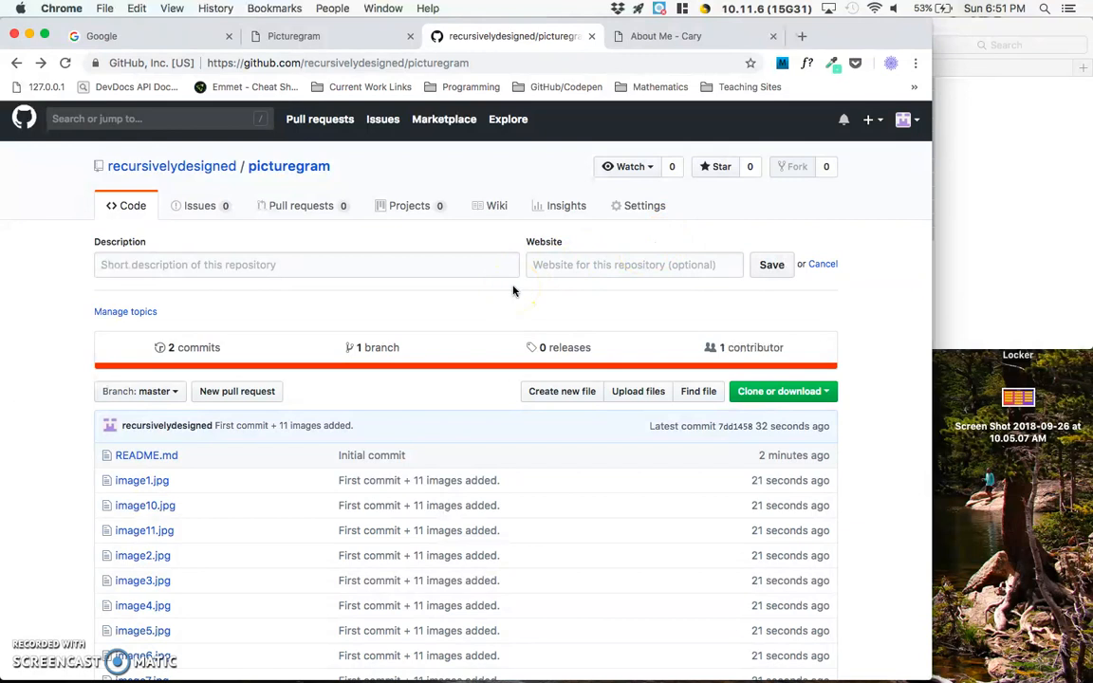
{"action": "scroll", "coordinate": [512, 290], "scroll_direction": "down", "scroll_amount": 3}
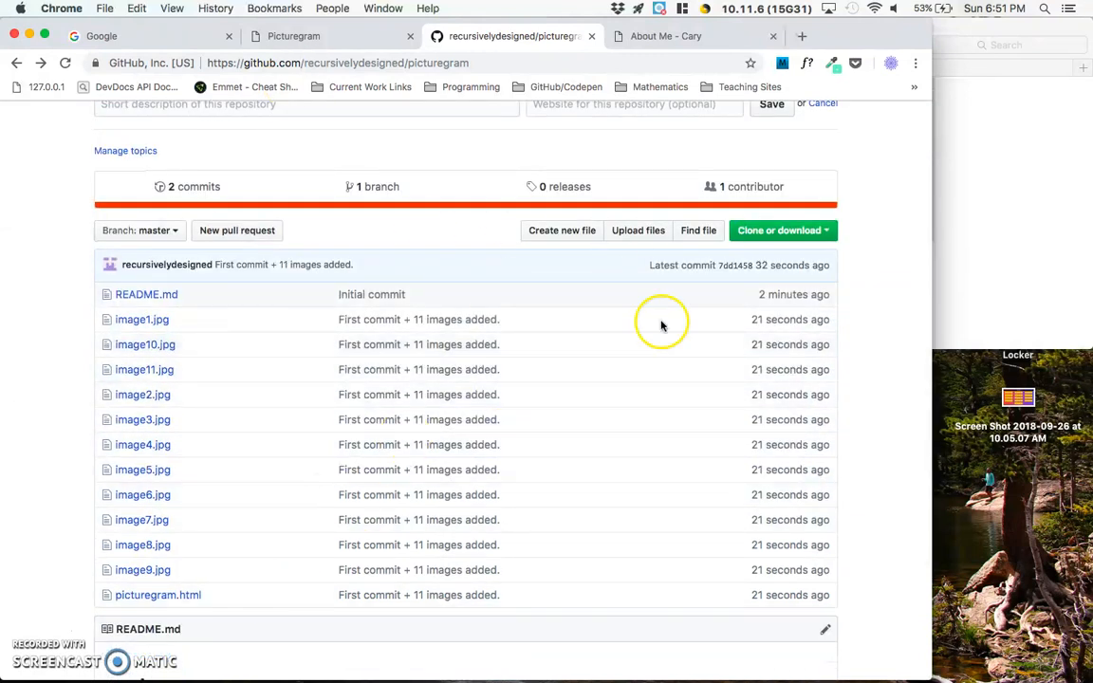
{"action": "scroll", "coordinate": [608, 311], "scroll_direction": "up", "scroll_amount": 3}
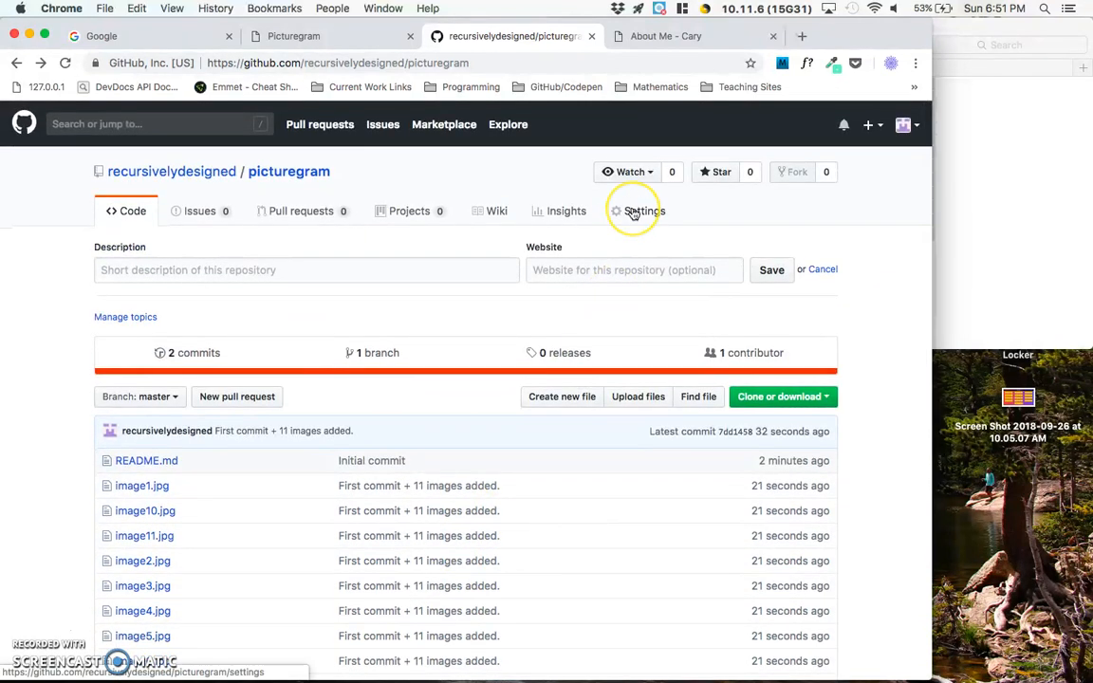
- Enable GitHub Pages for the picturegram repository with the master branch as its source and save the setting
{"action": "left_click", "coordinate": [633, 210]}
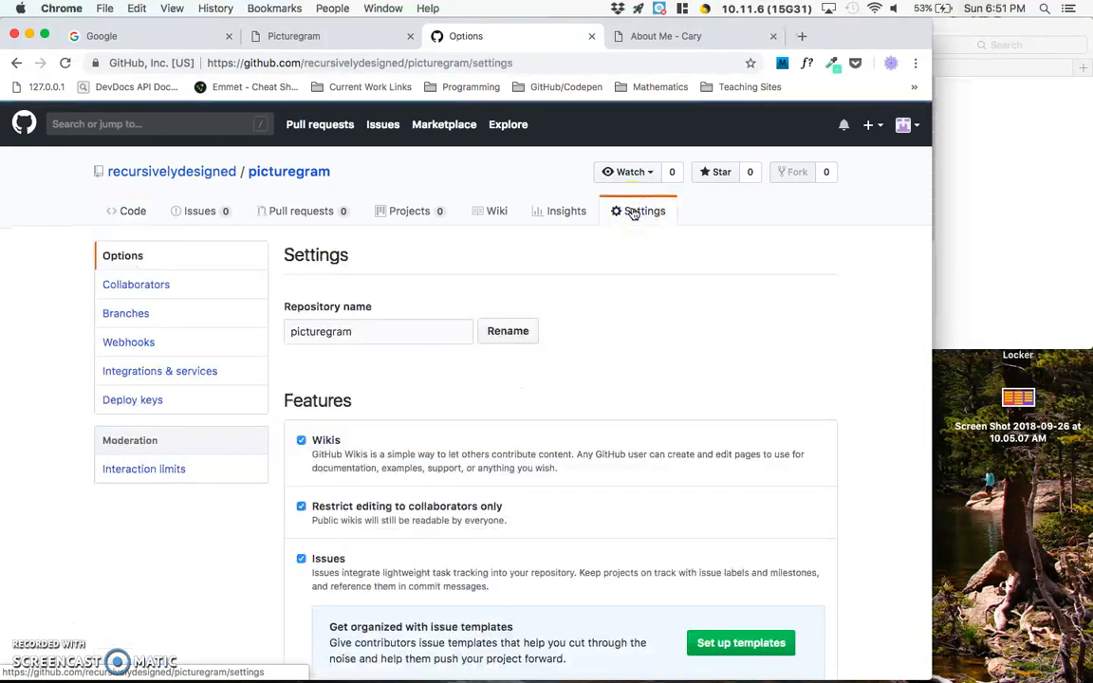
{"action": "scroll", "coordinate": [629, 225], "scroll_direction": "down", "scroll_amount": 3}
{"action": "scroll", "coordinate": [629, 226], "scroll_direction": "down", "scroll_amount": 10}
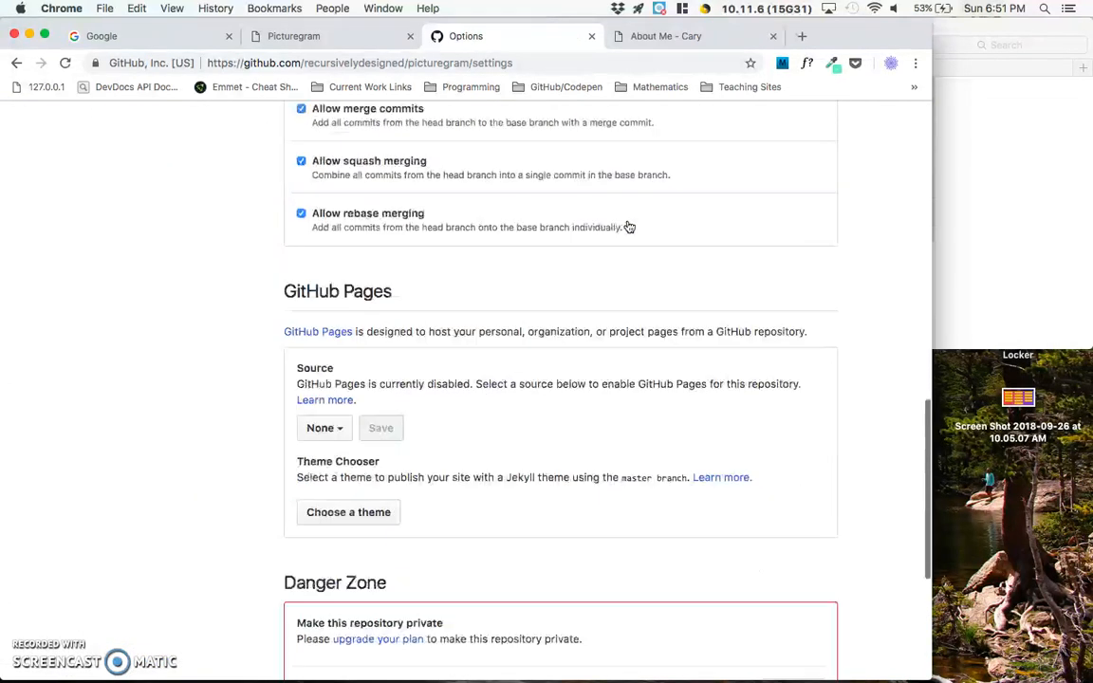
{"action": "left_click", "coordinate": [497, 379]}
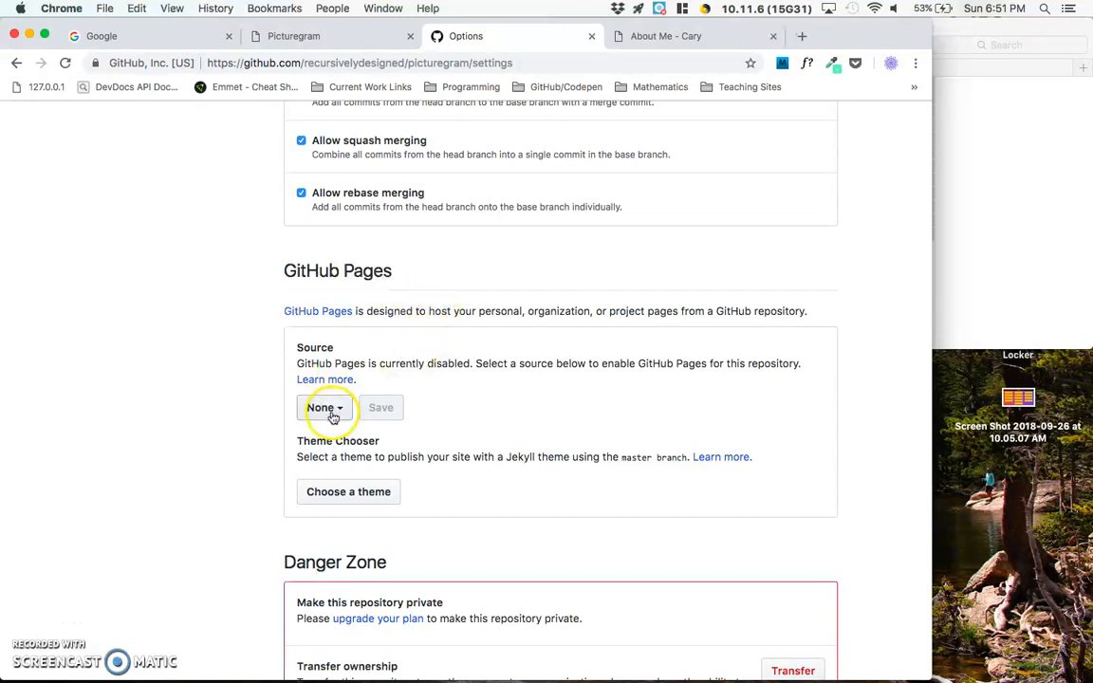
{"action": "left_click", "coordinate": [327, 410]}
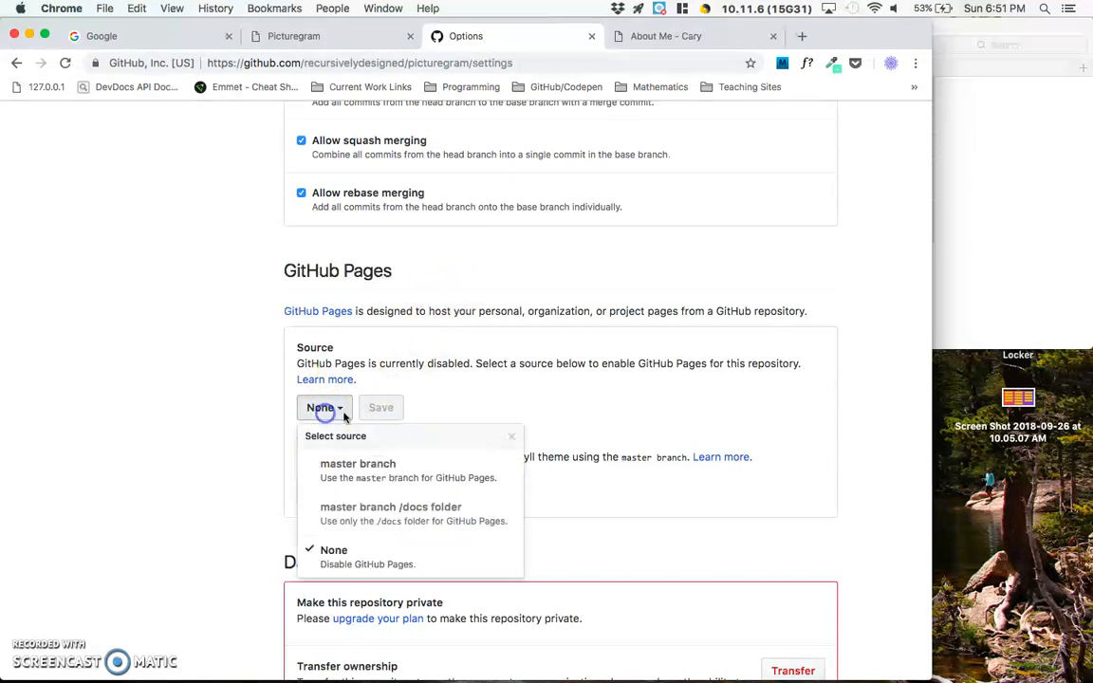
{"action": "left_click", "coordinate": [361, 470]}
{"action": "left_click", "coordinate": [436, 413]}
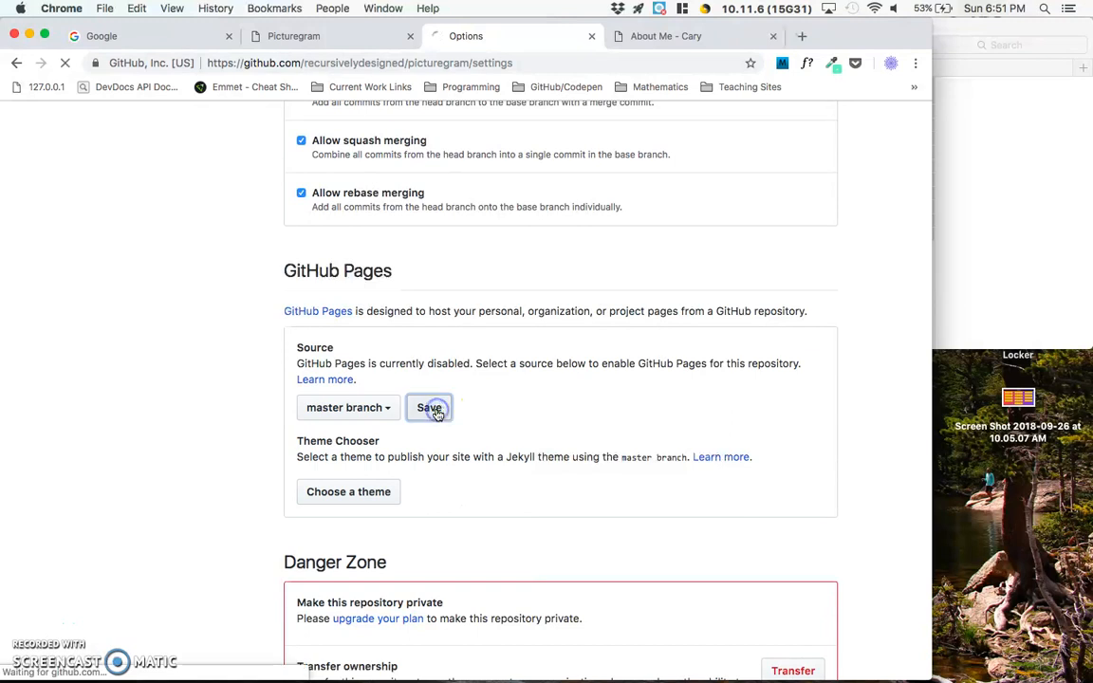
- Open the published picturegram site from the link in the repository's GitHub Pages settings
{"action": "scroll", "coordinate": [447, 323], "scroll_direction": "down", "scroll_amount": 5}
{"action": "scroll", "coordinate": [448, 325], "scroll_direction": "down", "scroll_amount": 10}
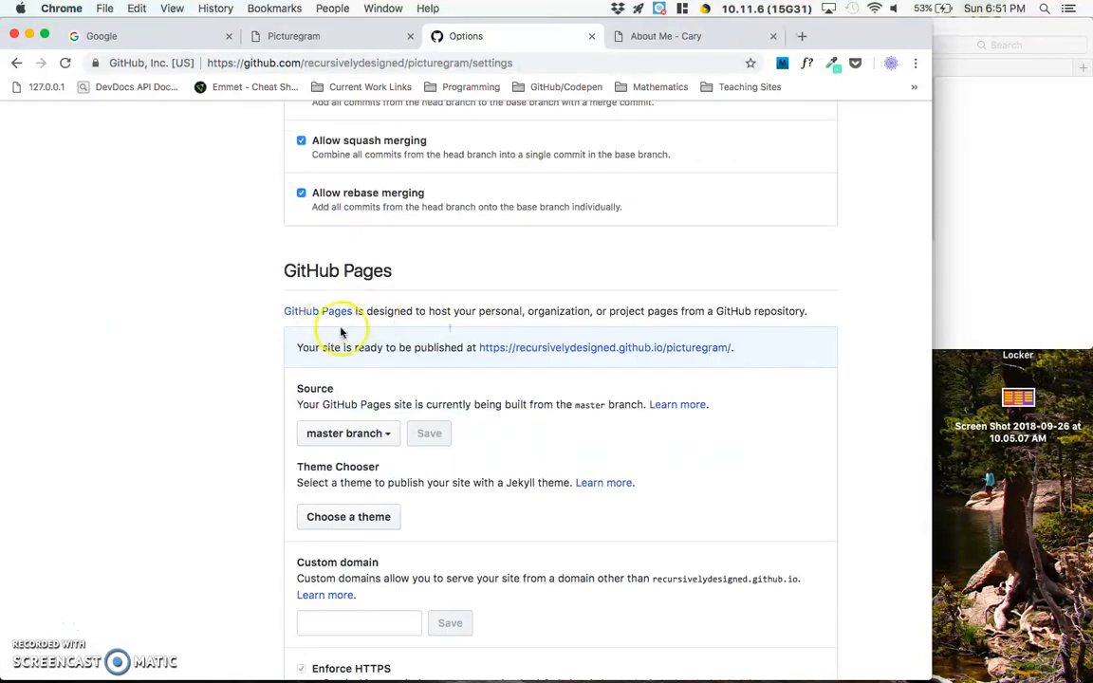
{"action": "left_click", "coordinate": [525, 348], "text": "super"}
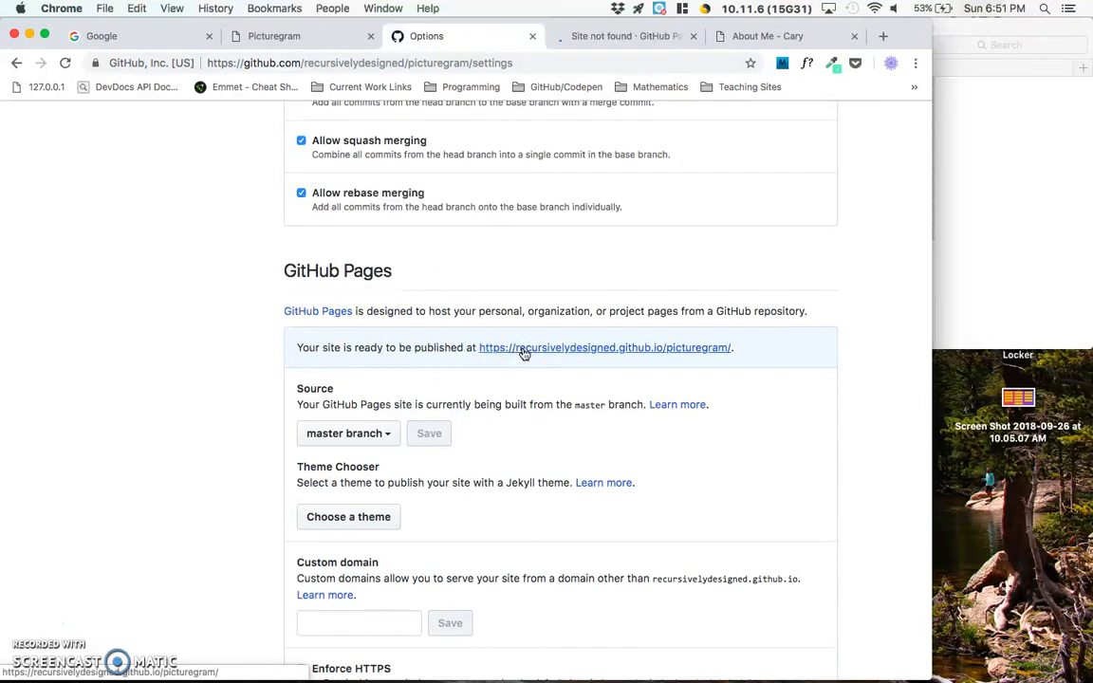
{"action": "left_click", "coordinate": [598, 36]}
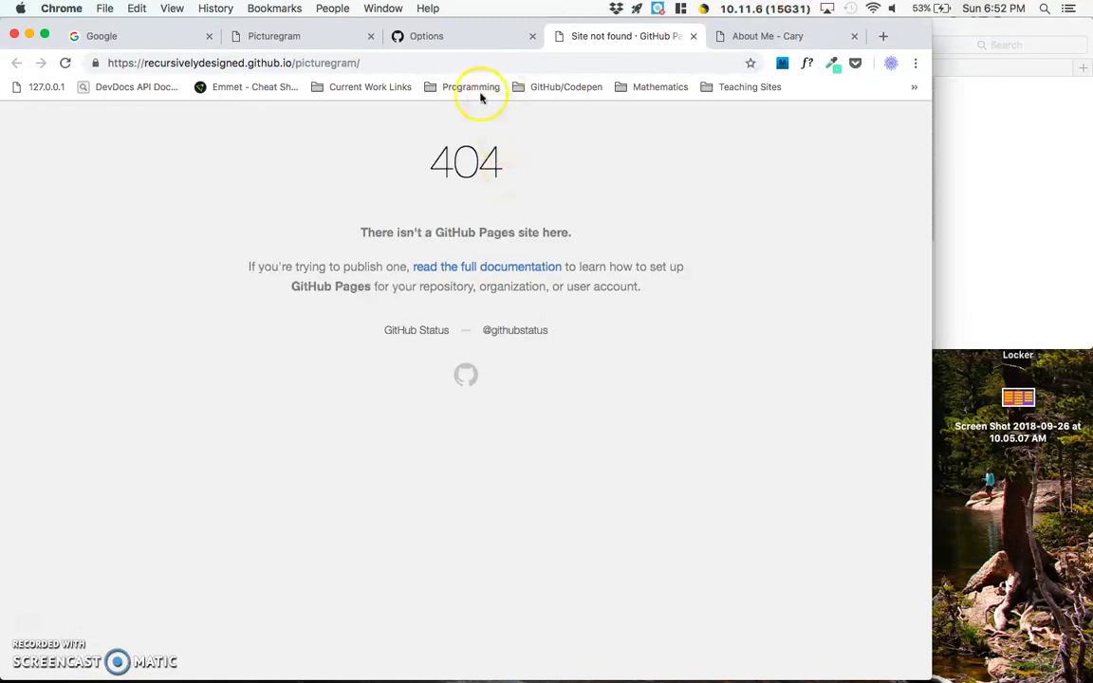
- Check the HTML file's name in the local Picturegram folder and load picturegram.html under the published site's address
{"action": "left_click", "coordinate": [464, 63]}
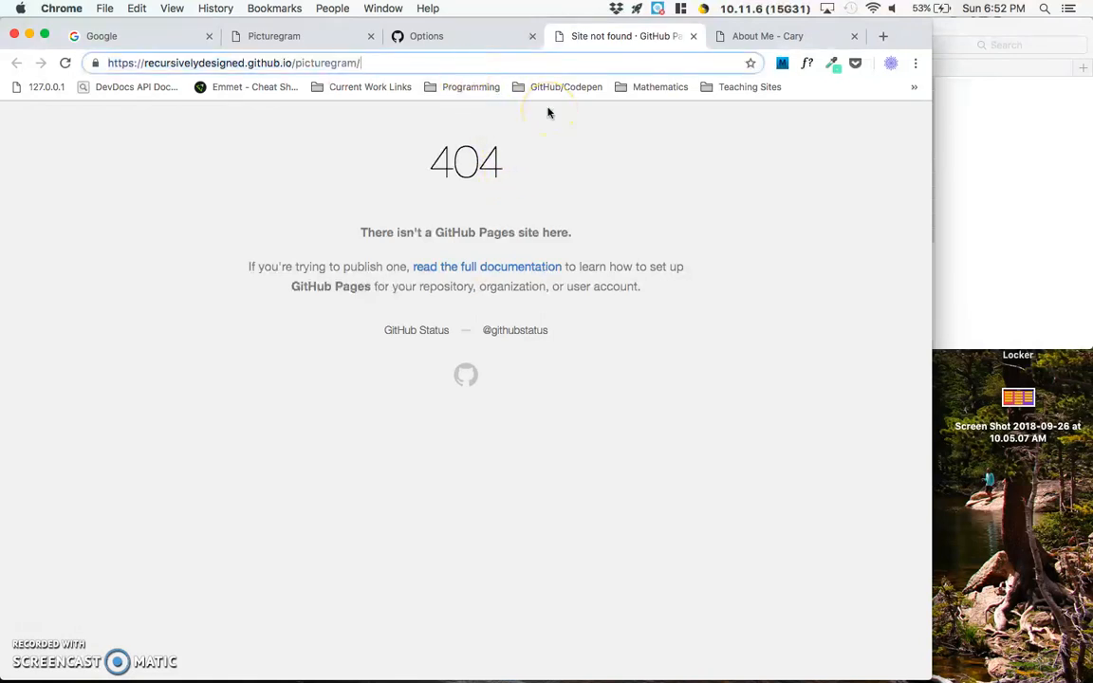
{"action": "left_click", "coordinate": [1042, 124]}
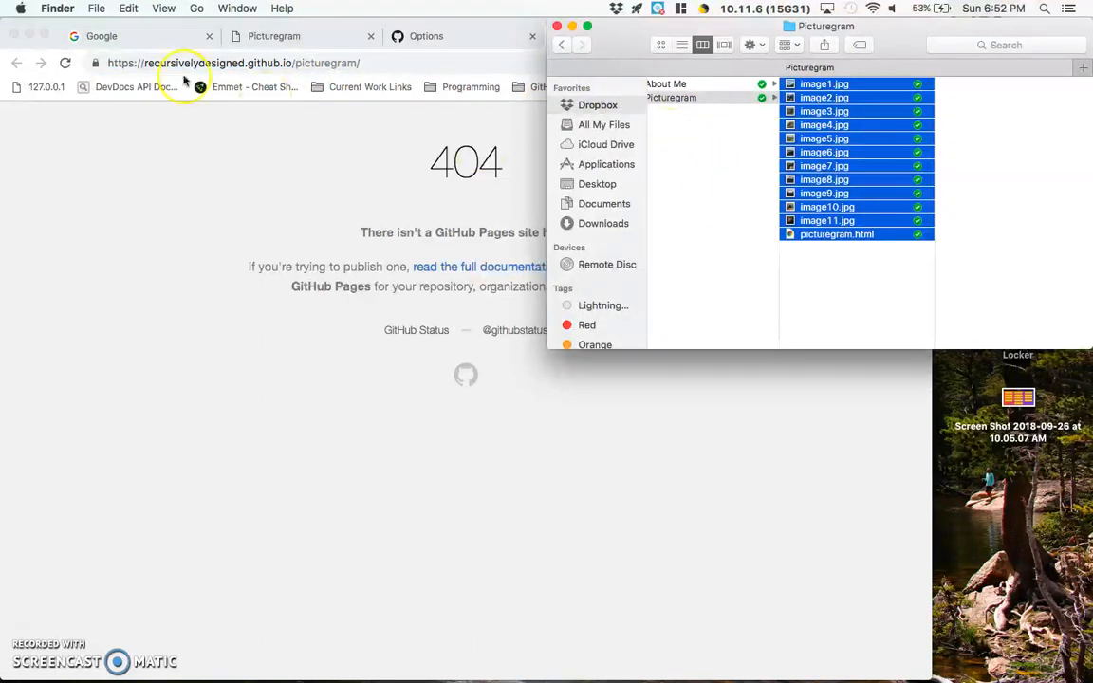
{"action": "left_click", "coordinate": [815, 235]}
{"action": "left_click", "coordinate": [424, 63]}
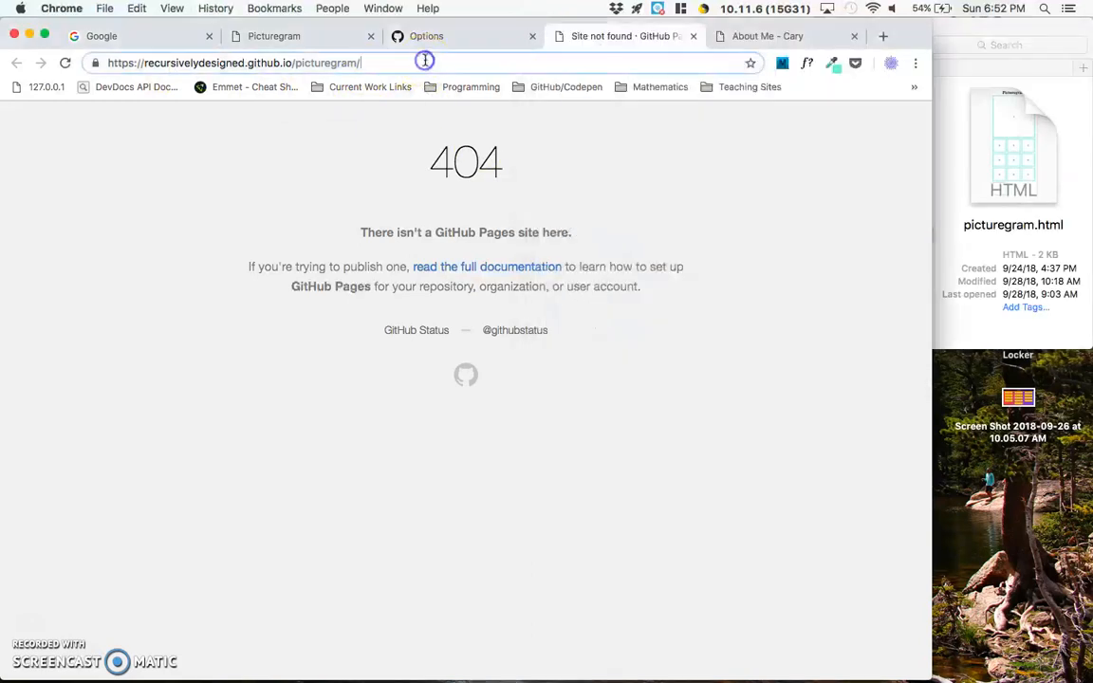
{"action": "type", "text": "picture"}
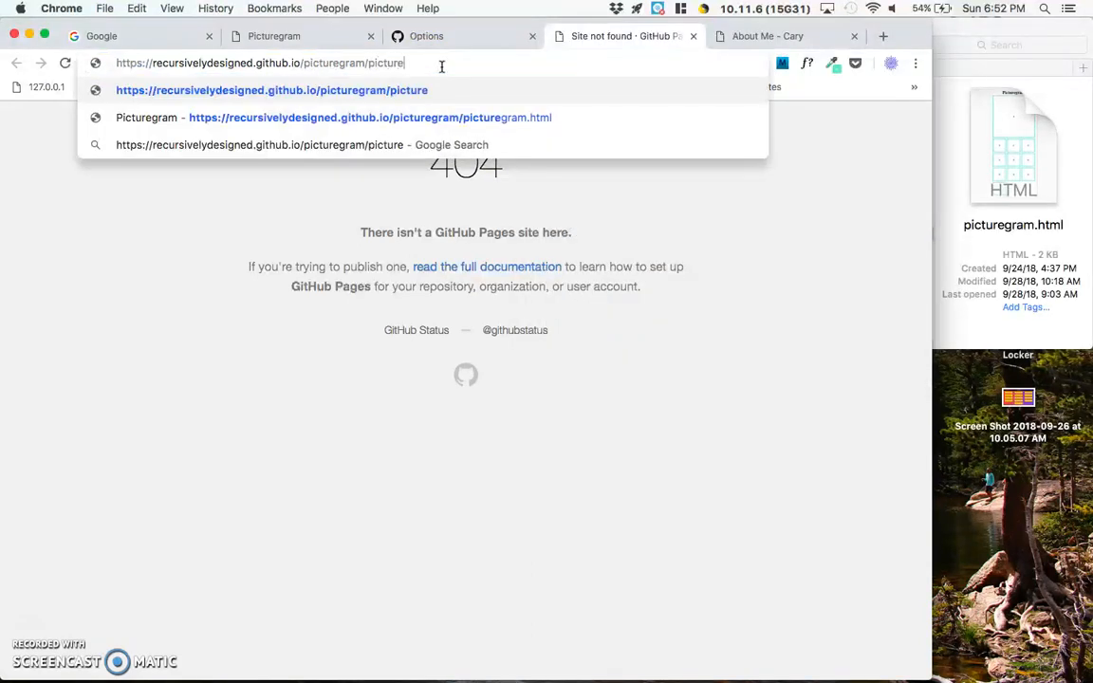
{"action": "type", "text": "gram.html"}
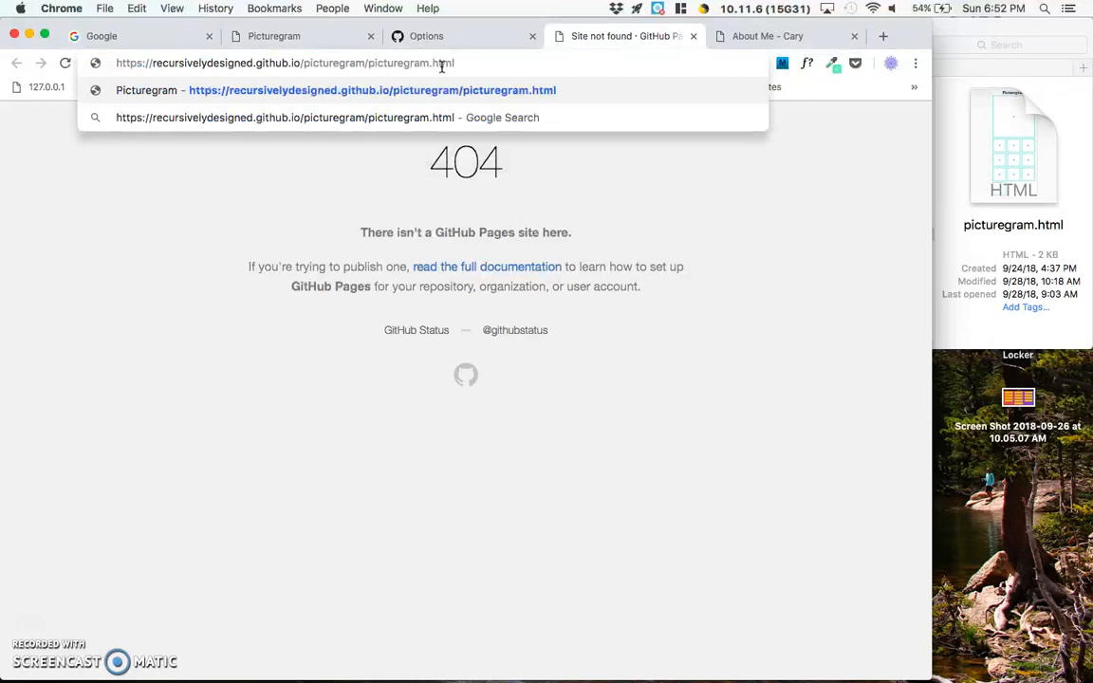
{"action": "key", "text": "Return"}
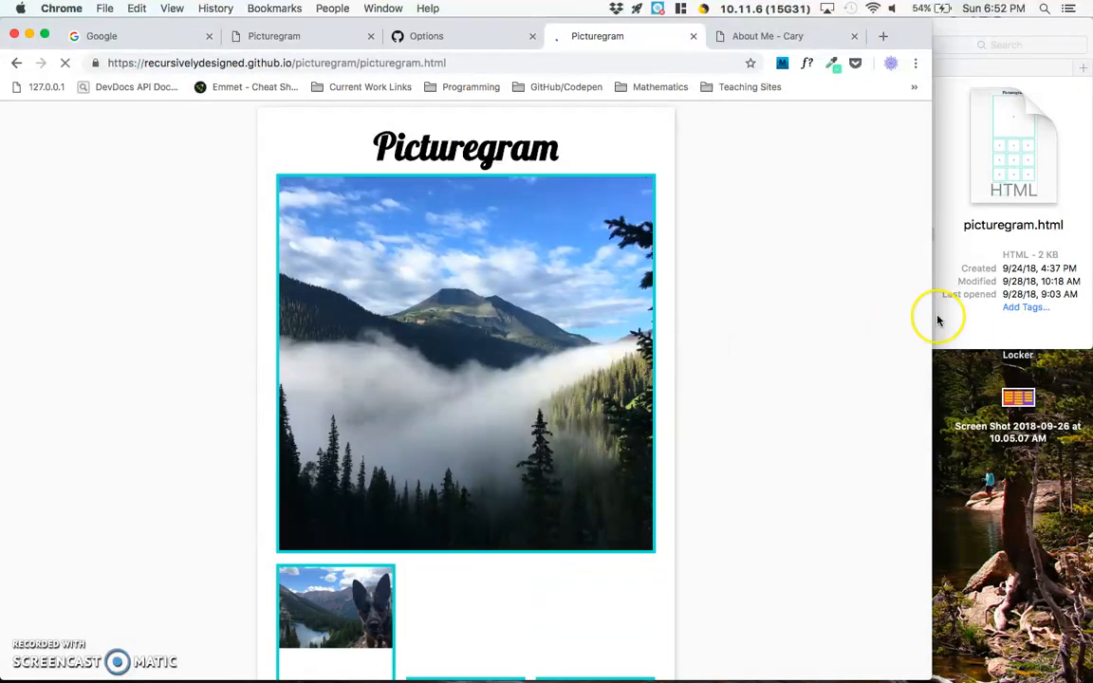
- Examine the published Picturegram page's images and layout at a wider and a narrower browser window width
{"action": "left_click_drag", "start_coordinate": [930, 320], "coordinate": [1033, 335]}
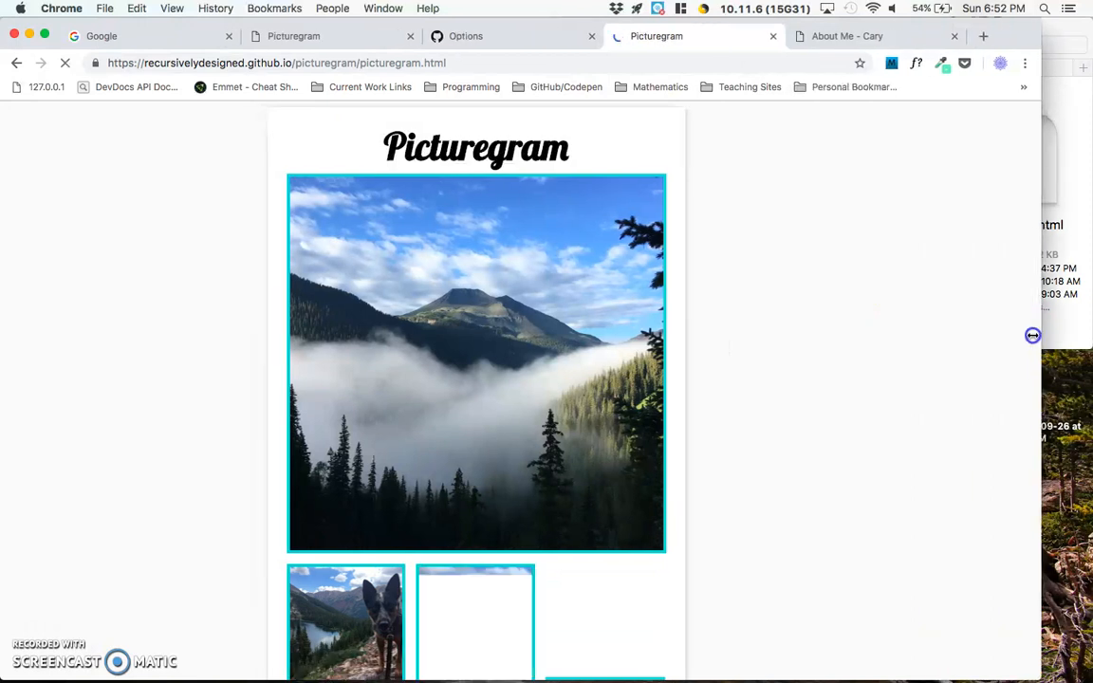
{"action": "scroll", "coordinate": [830, 329], "scroll_direction": "down", "scroll_amount": 5}
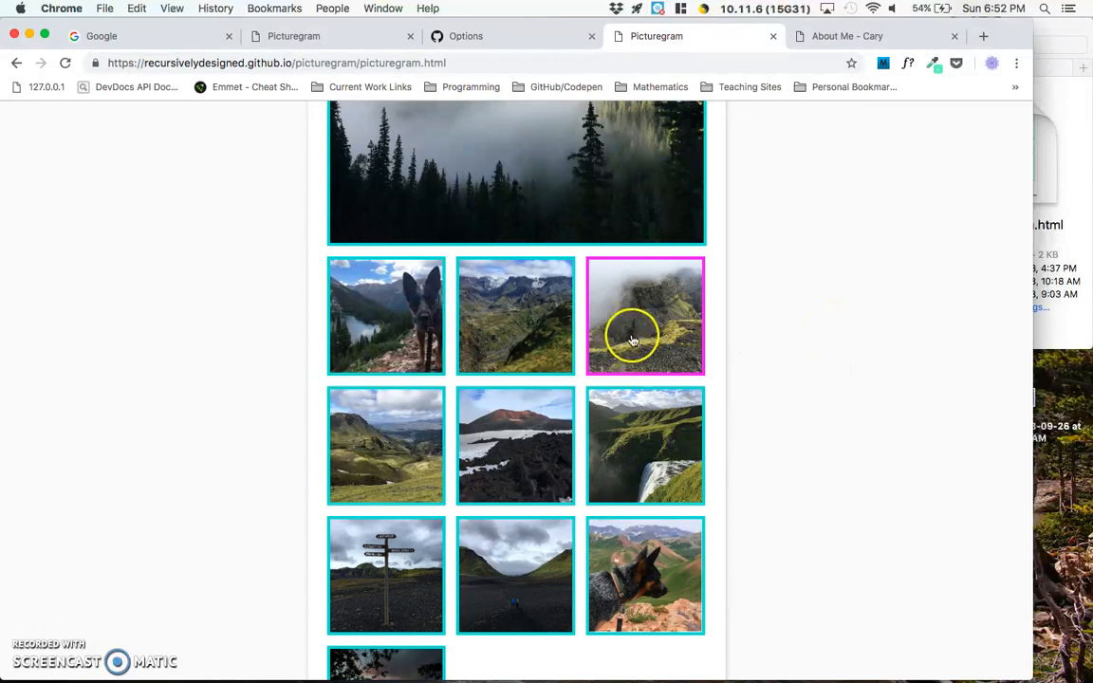
{"action": "left_click_drag", "start_coordinate": [1039, 446], "coordinate": [612, 423]}
{"action": "scroll", "coordinate": [505, 440], "scroll_direction": "up", "scroll_amount": 5}
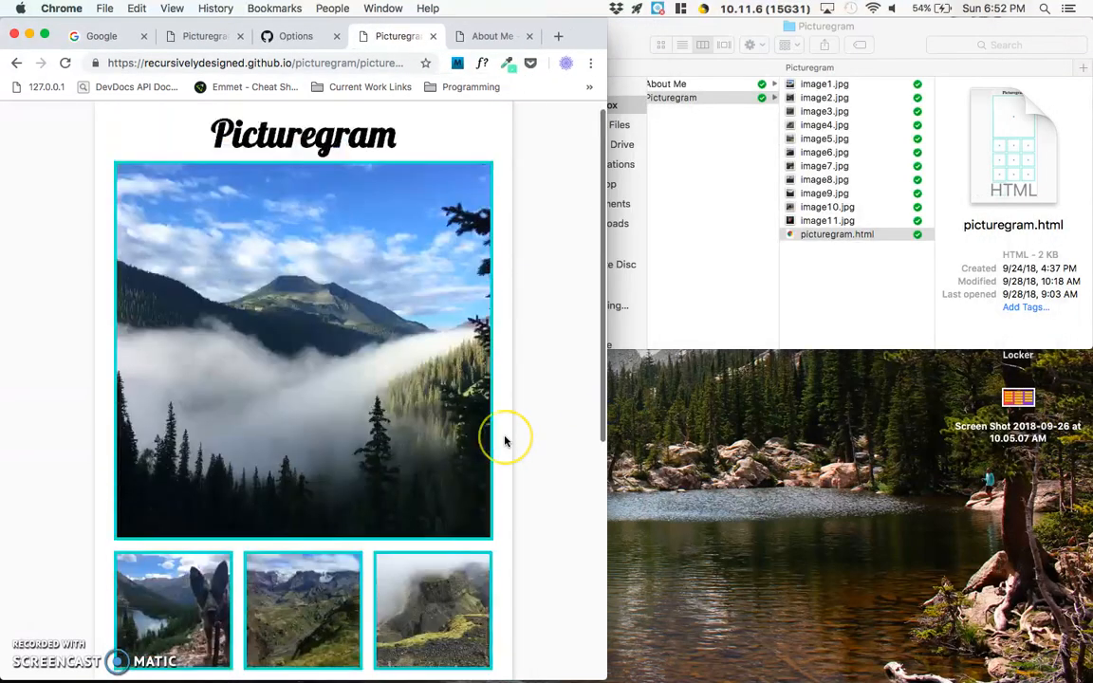
{"action": "scroll", "coordinate": [505, 440], "scroll_direction": "down", "scroll_amount": 8}
{"action": "scroll", "coordinate": [505, 439], "scroll_direction": "up", "scroll_amount": 5}
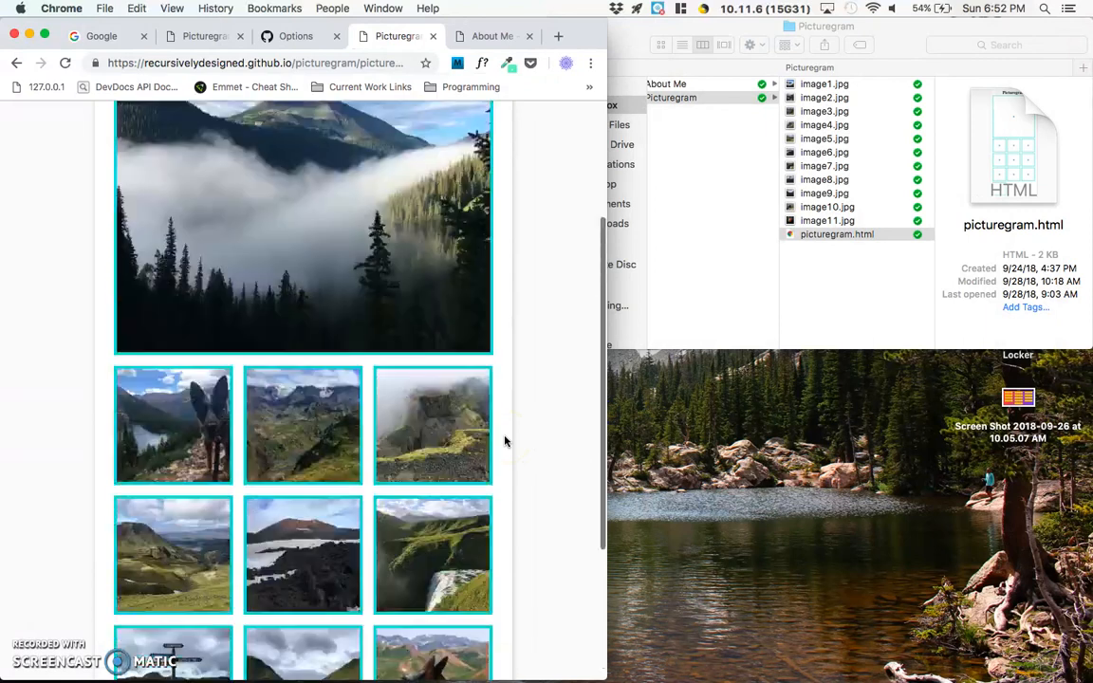
{"action": "scroll", "coordinate": [505, 441], "scroll_direction": "up", "scroll_amount": 3}
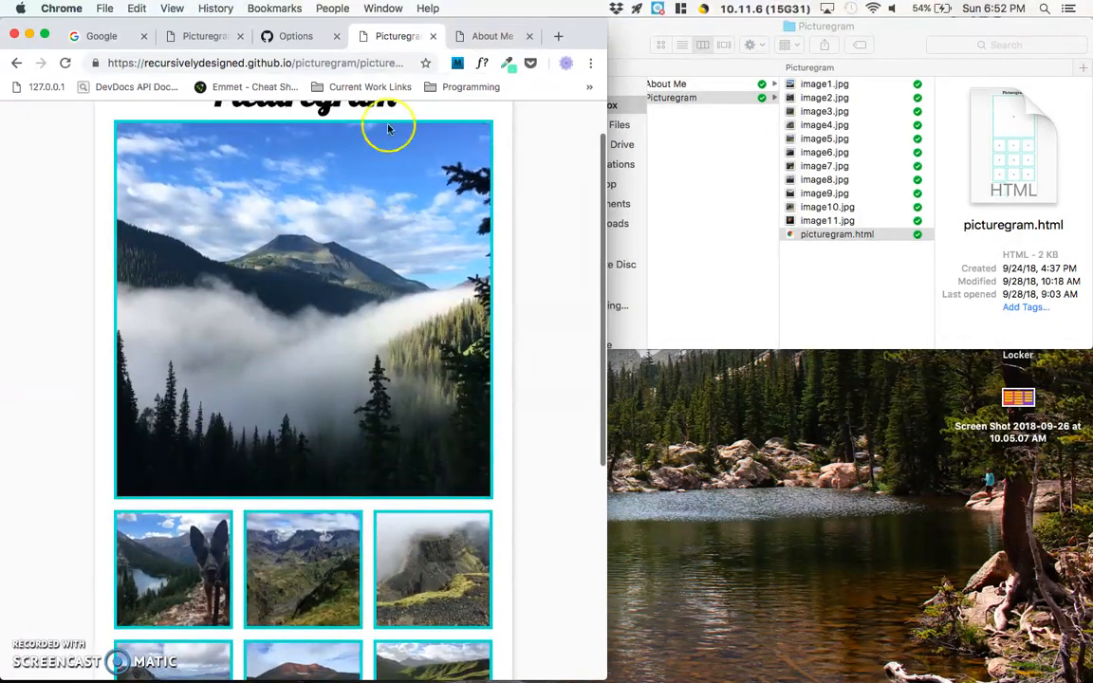
- Test the published gallery by enlarging several of its thumbnail pictures, and highlight the page's full address
{"action": "scroll", "coordinate": [418, 427], "scroll_direction": "down", "scroll_amount": 6}
{"action": "left_click", "coordinate": [415, 317]}
{"action": "left_click", "coordinate": [323, 316]}
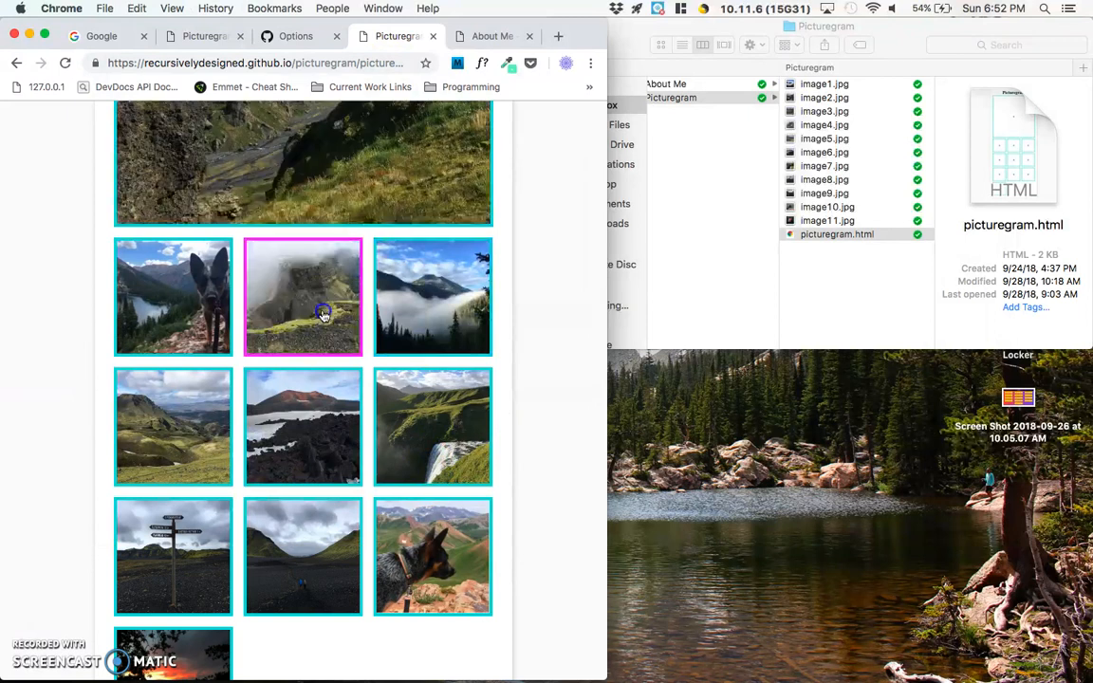
{"action": "left_click", "coordinate": [169, 558]}
{"action": "left_click", "coordinate": [169, 653]}
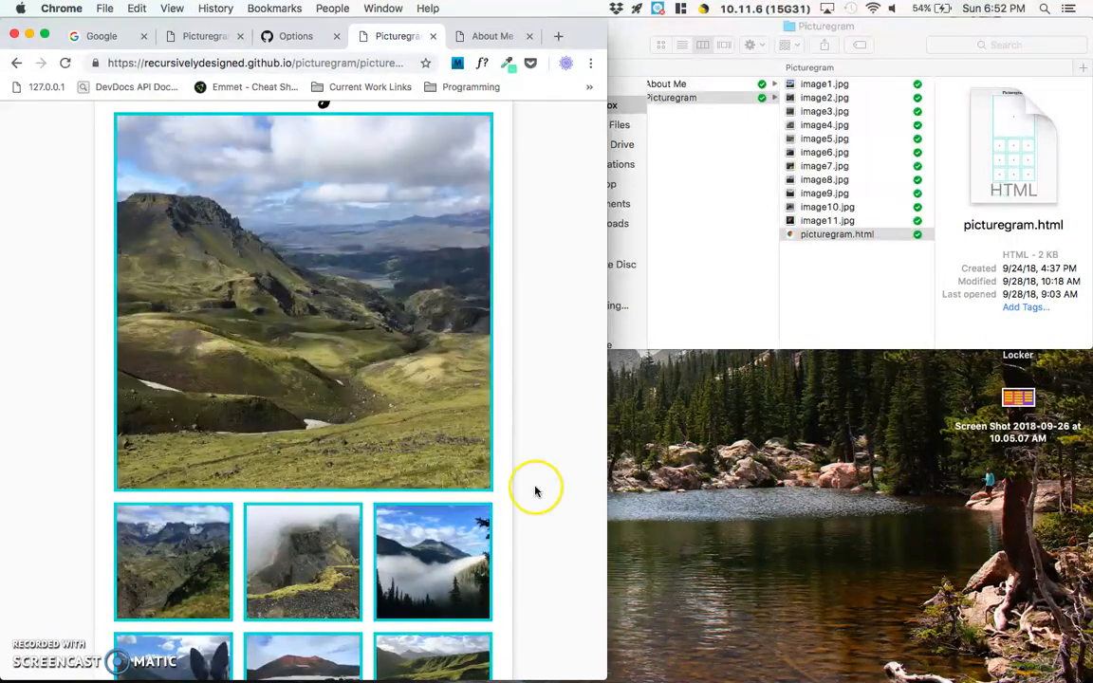
{"action": "scroll", "coordinate": [446, 486], "scroll_direction": "down", "scroll_amount": 5}
{"action": "left_click", "coordinate": [404, 489]}
{"action": "left_click", "coordinate": [335, 454]}
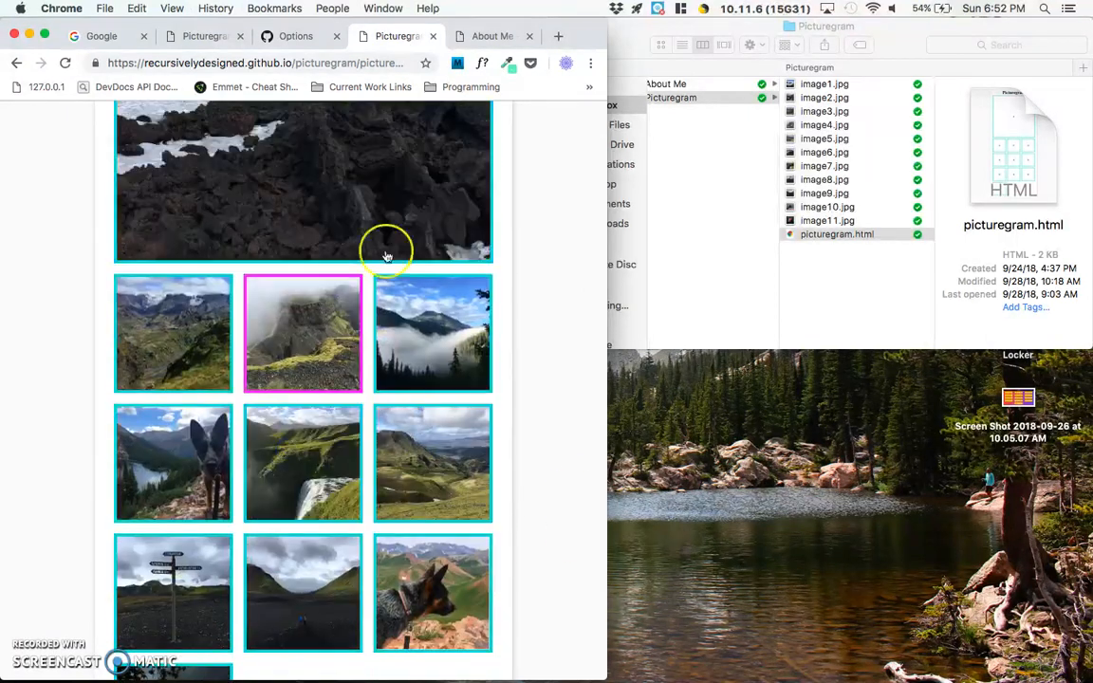
{"action": "left_click", "coordinate": [378, 65]}
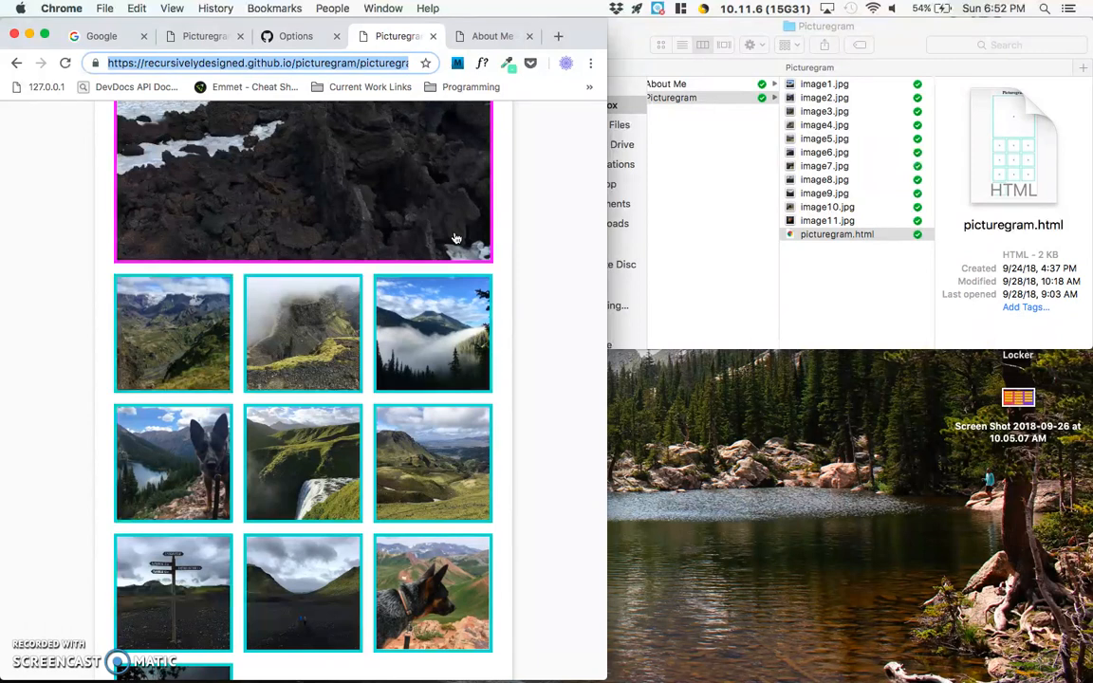
{"action": "scroll", "coordinate": [455, 238], "scroll_direction": "up", "scroll_amount": 5}
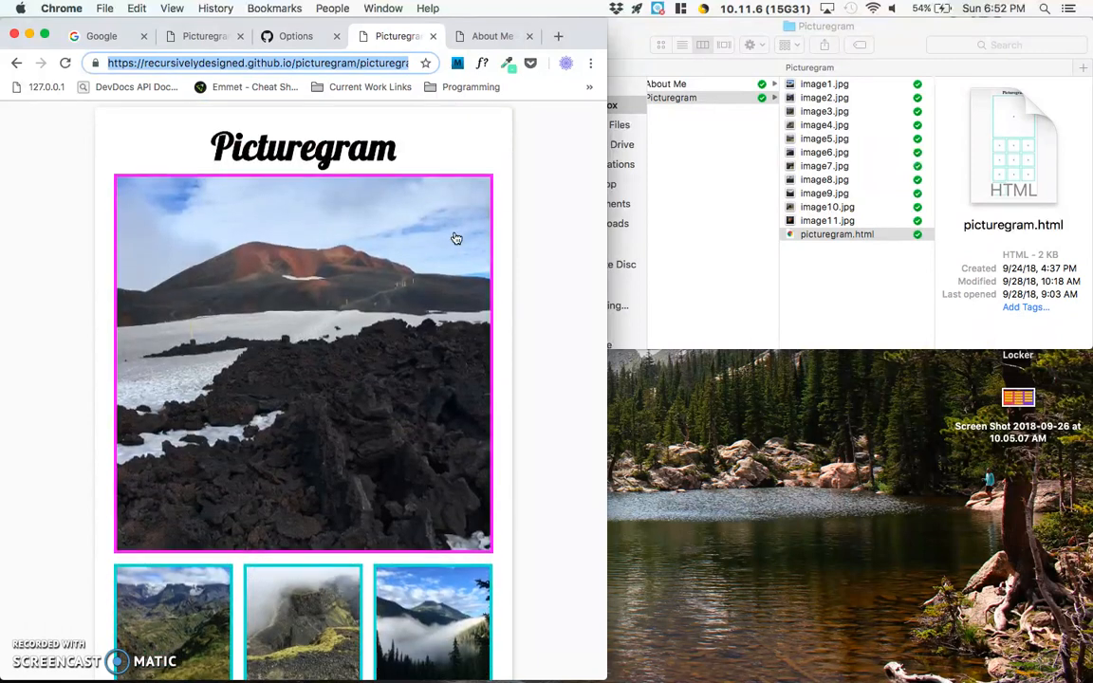